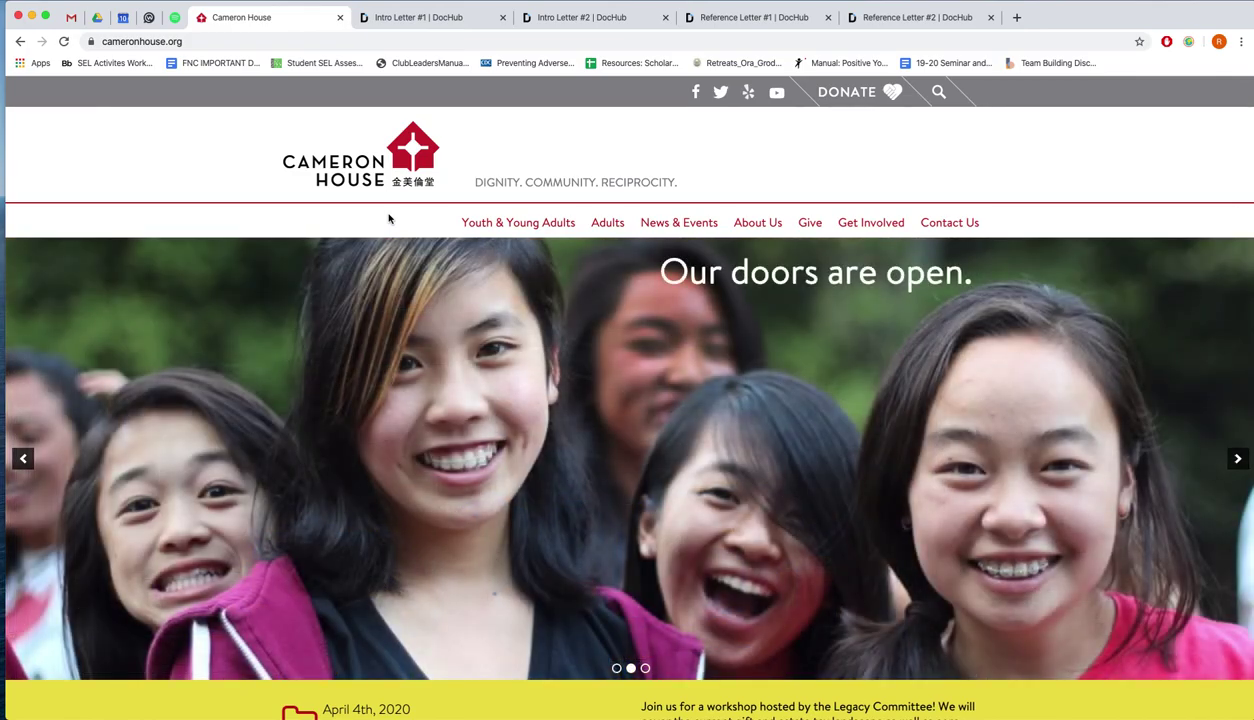
Go to Youth & Young Adults > High School > Summer Leadership Development Program (SLDP)
left_click(102, 44)
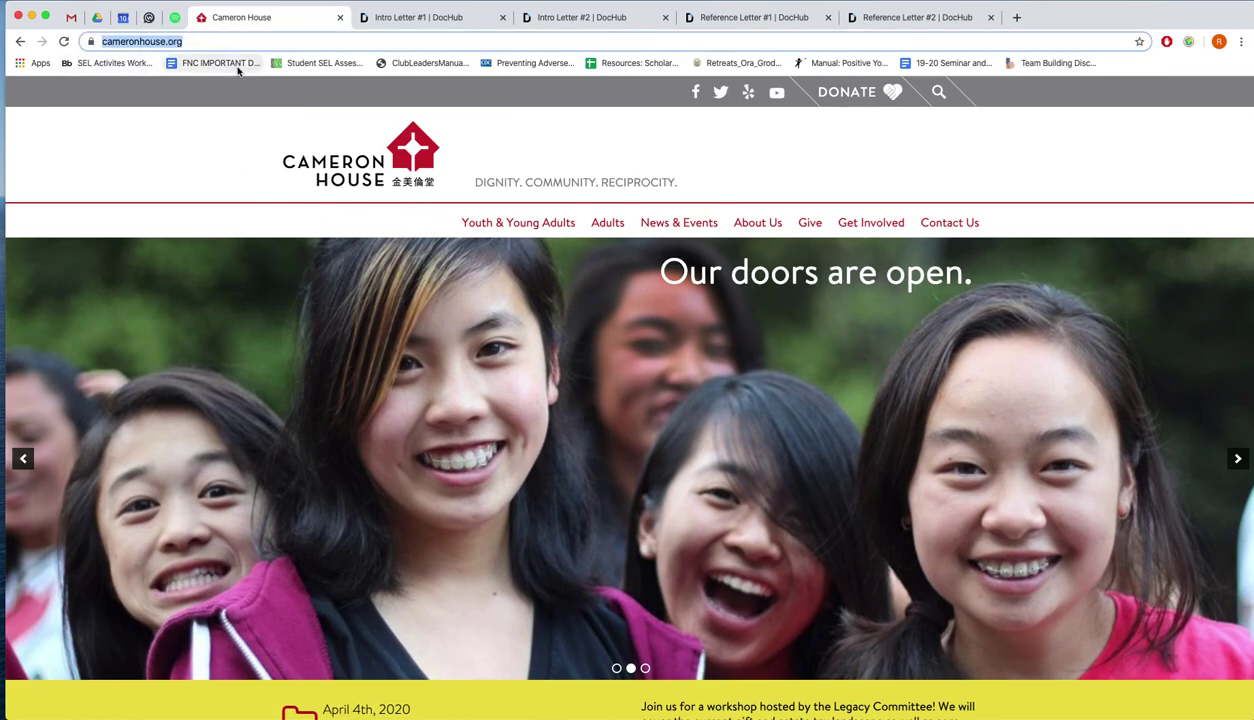
left_click(380, 209)
mouse_move(484, 224)
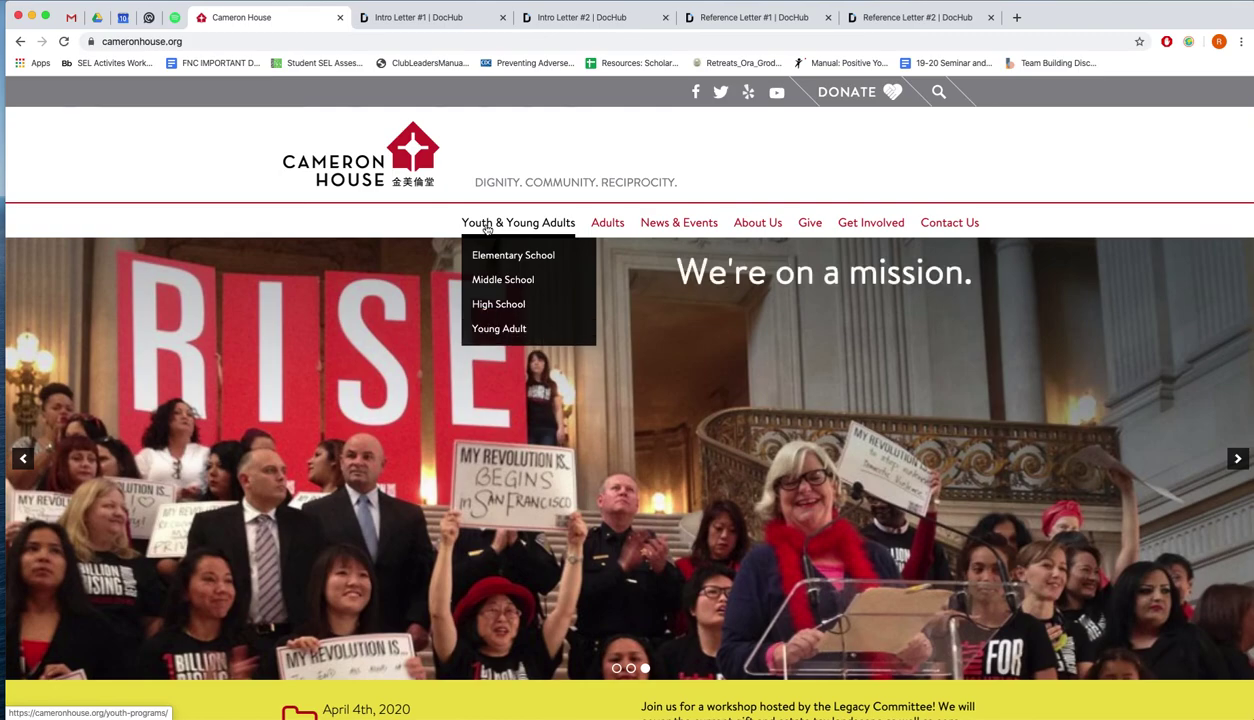
mouse_move(493, 303)
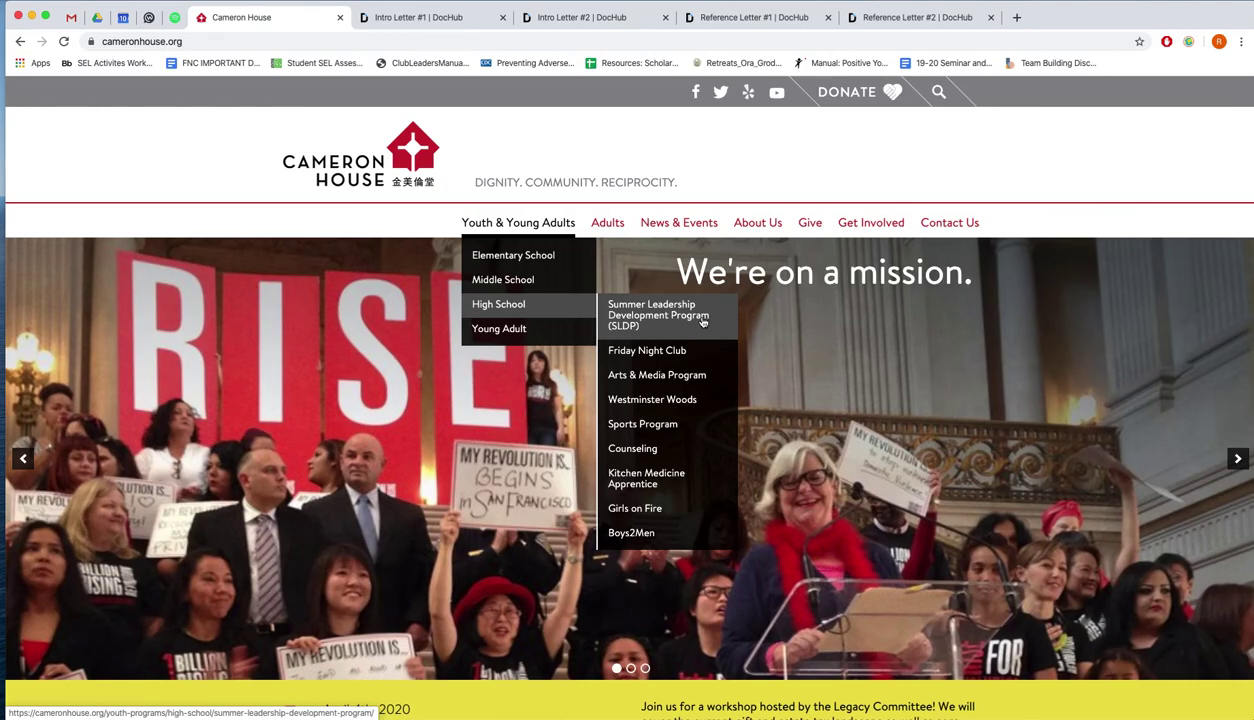
left_click(704, 320)
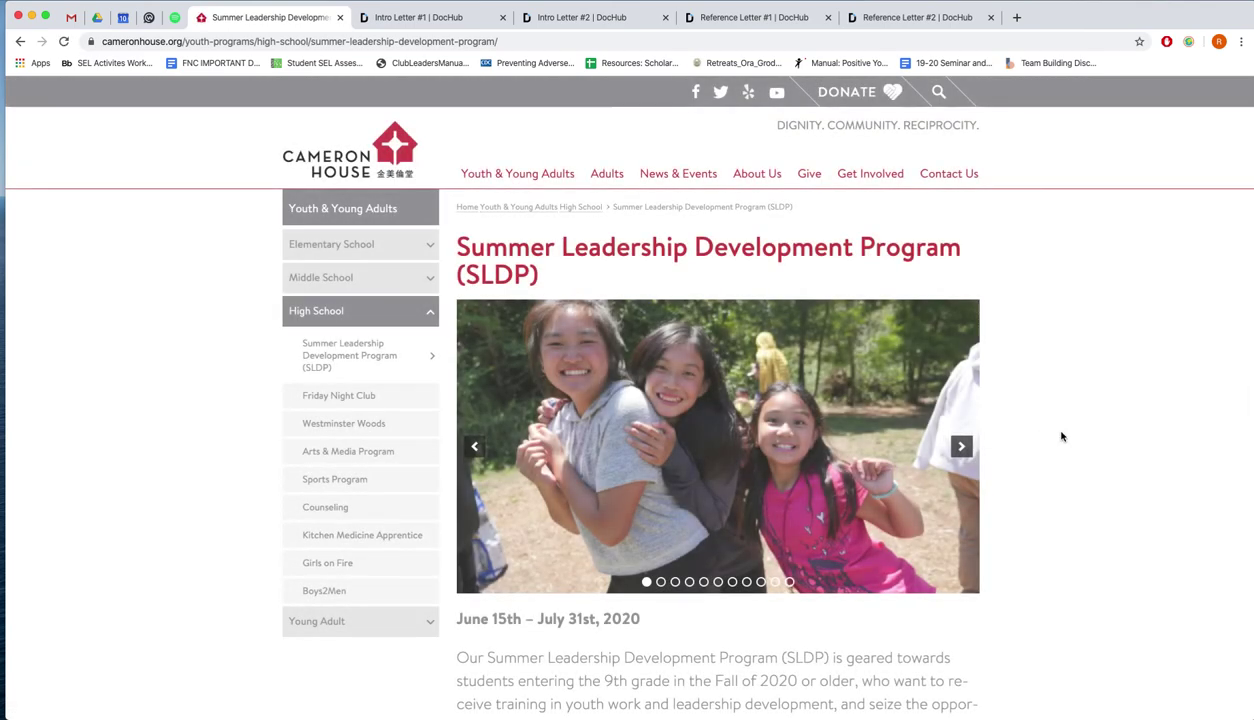
Scroll the SLDP page past the June 15th – July 31st, 2020 dates and description to the accordion sections
scroll(1085, 437, "down", 3)
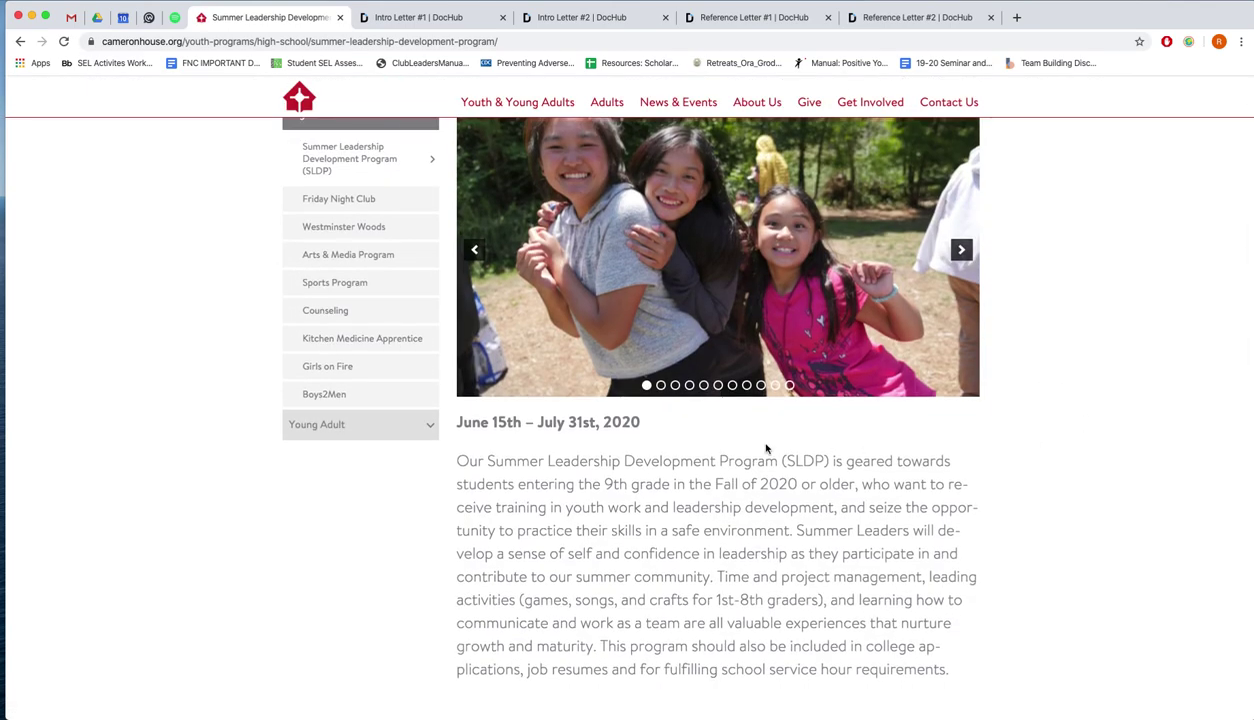
left_click_drag(458, 424, 643, 432)
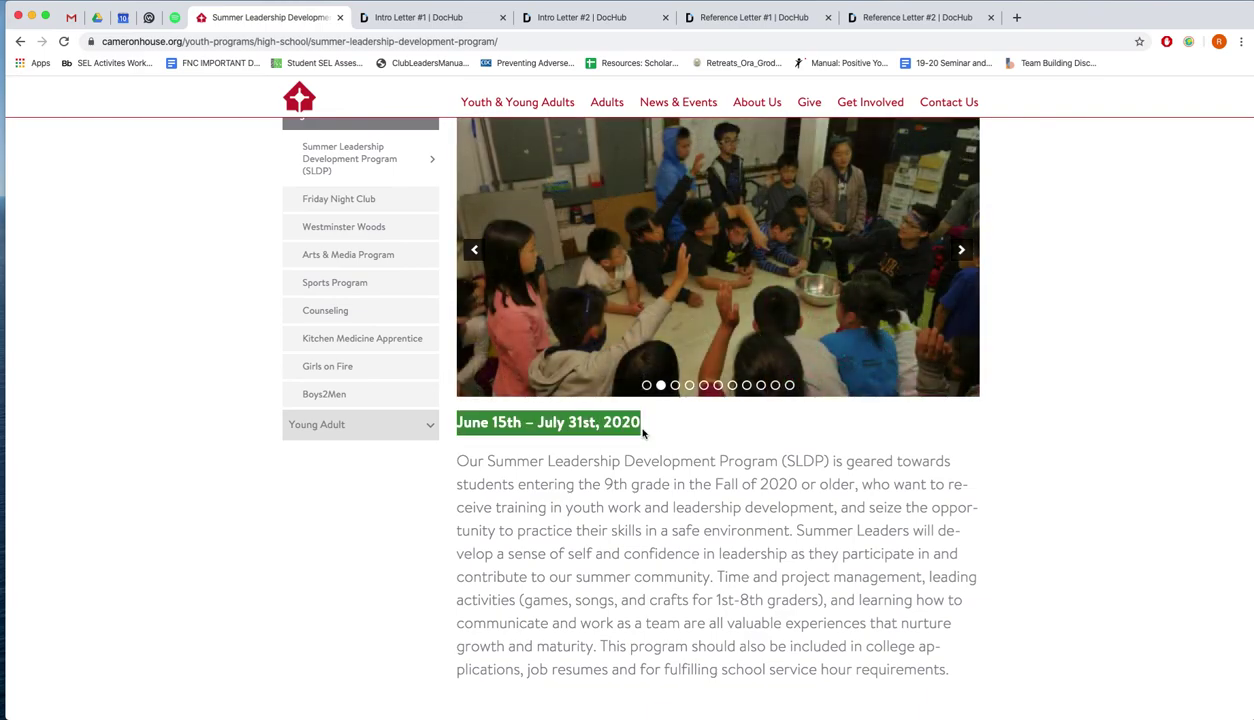
left_click(588, 418)
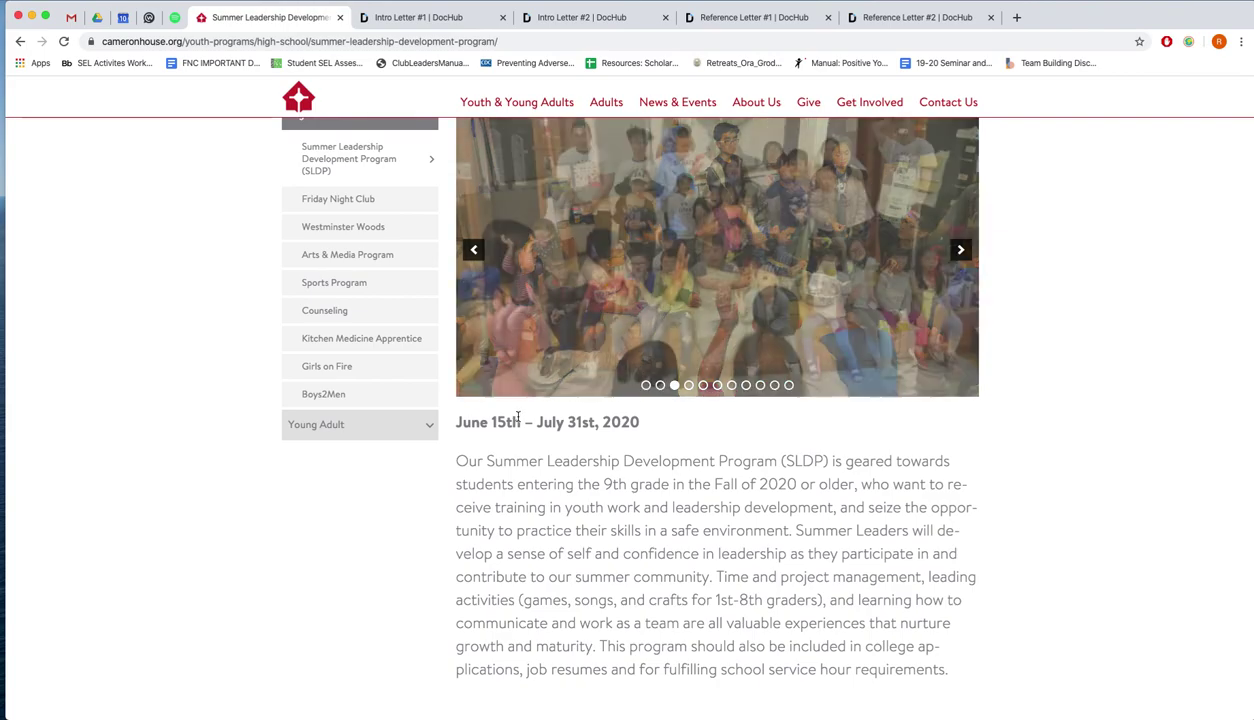
scroll(517, 418, "down", 1)
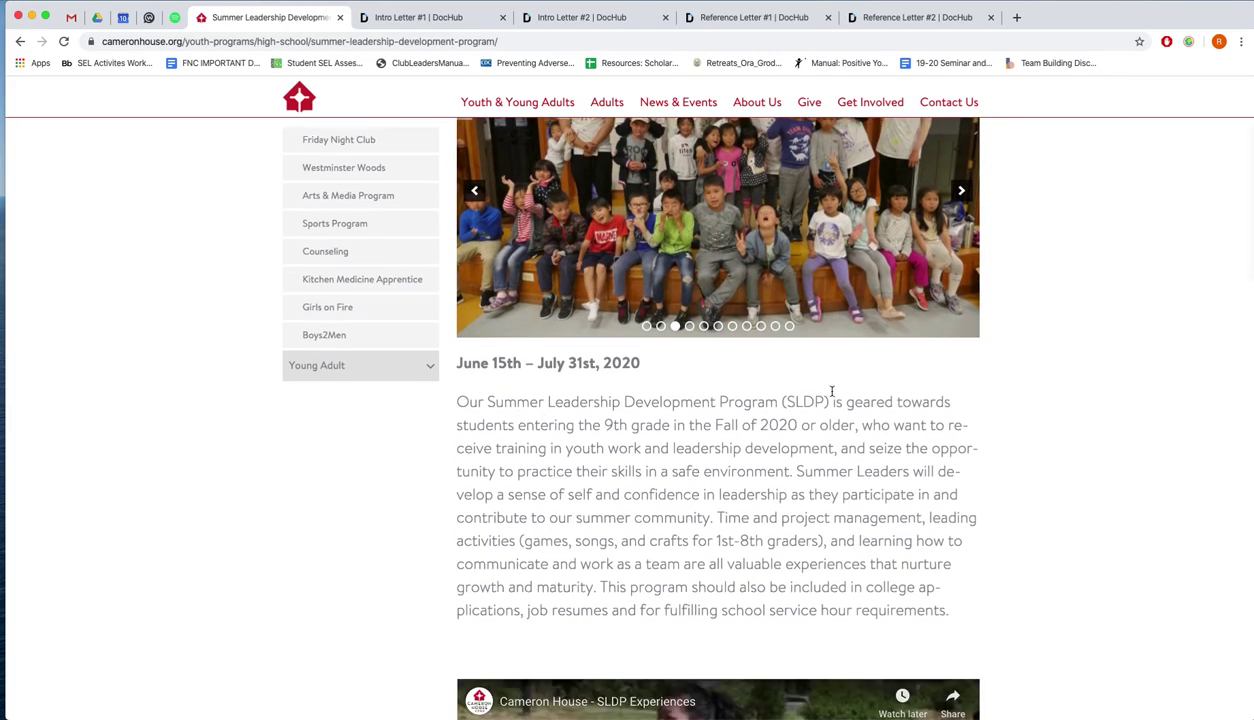
left_click_drag(832, 398, 1045, 577)
left_click(1045, 577)
scroll(1045, 577, "down", 8)
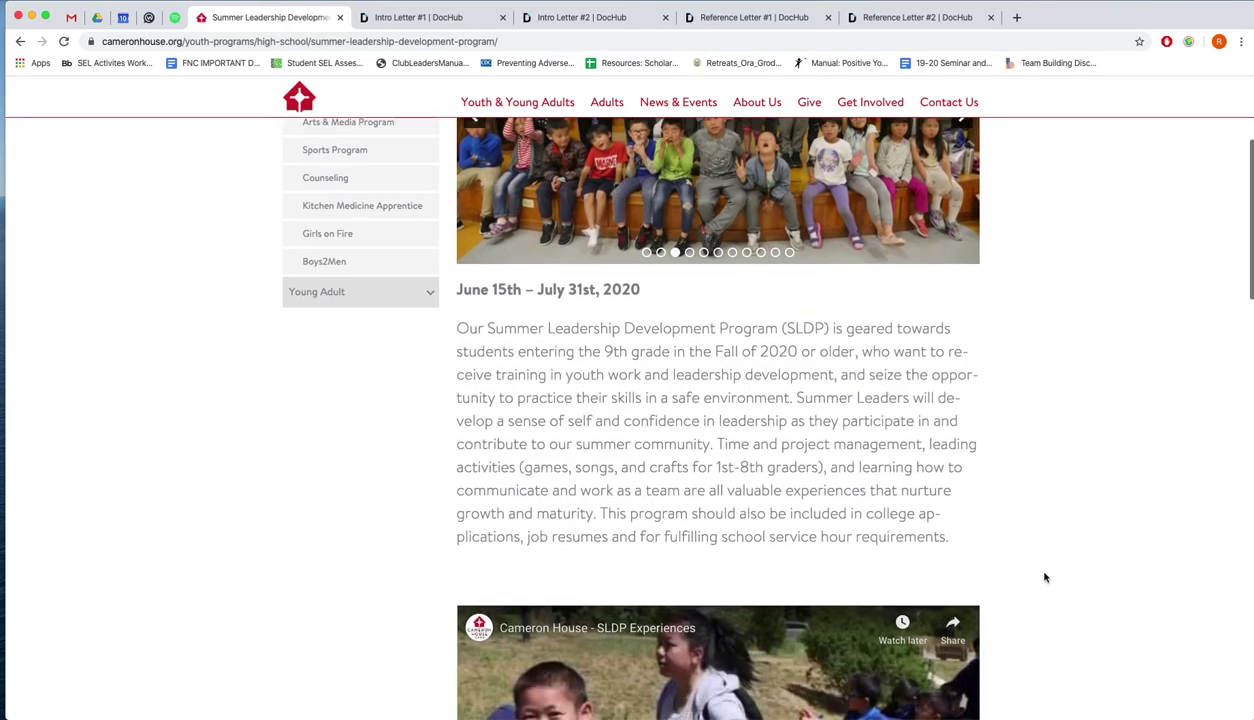
scroll(749, 373, "down", 2)
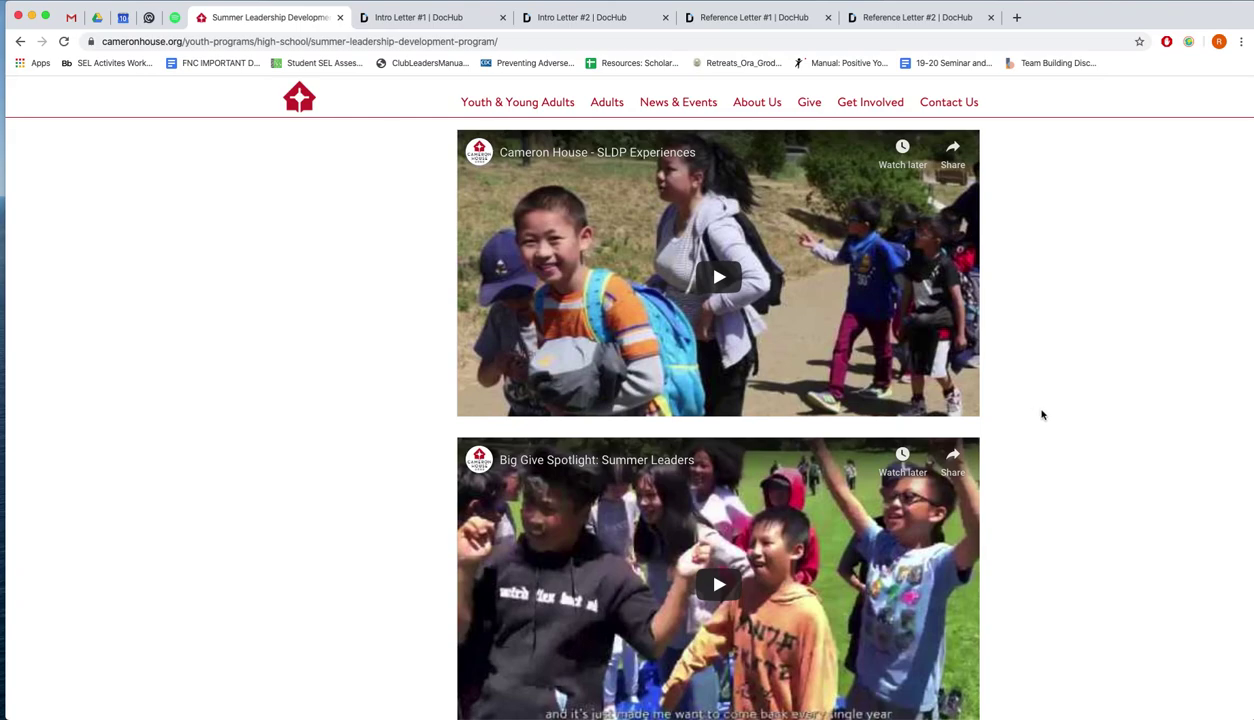
scroll(1041, 414, "down", 10)
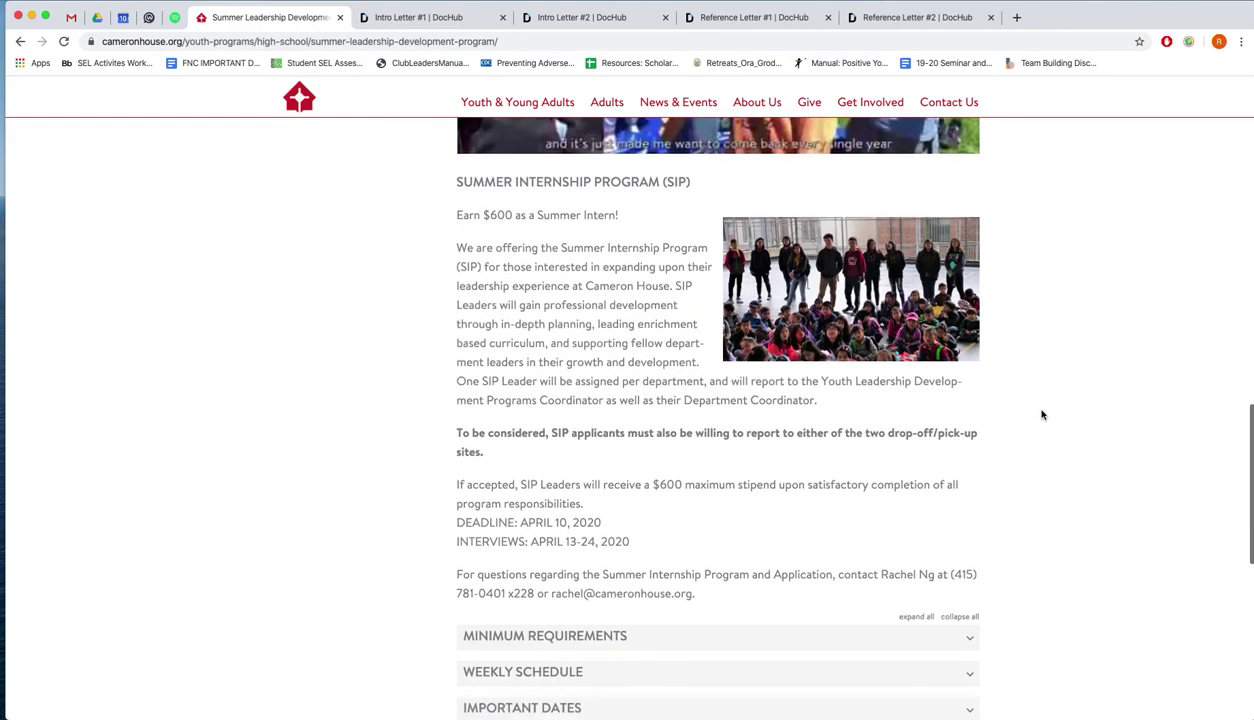
scroll(1041, 414, "down", 5)
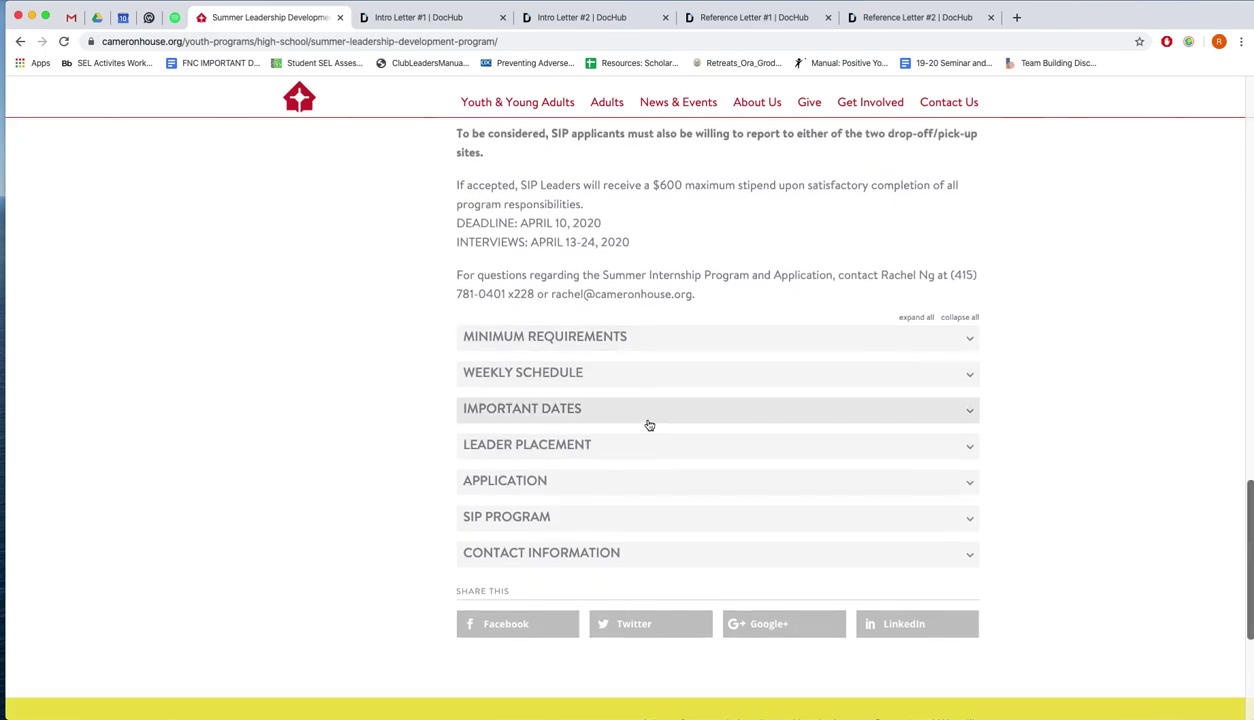
Expand Minimum Requirements, review the $150 first-year fee, then collapse it again
left_click(669, 338)
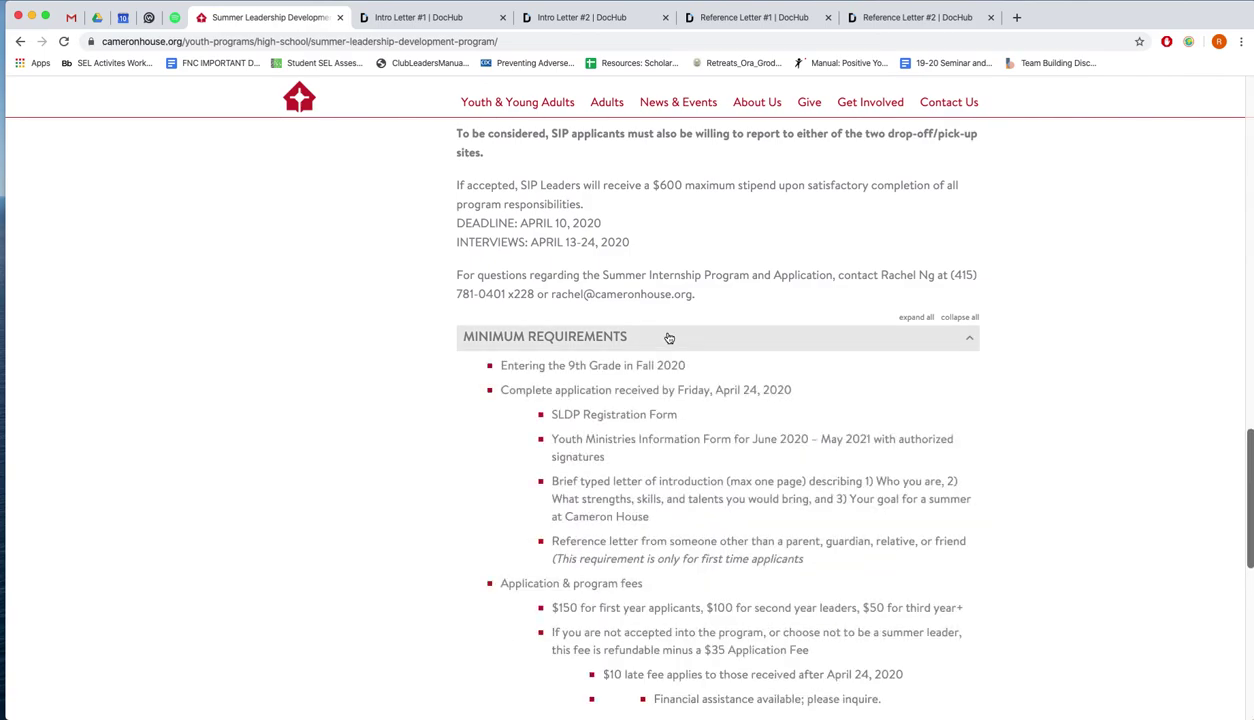
scroll(667, 335, "down", 3)
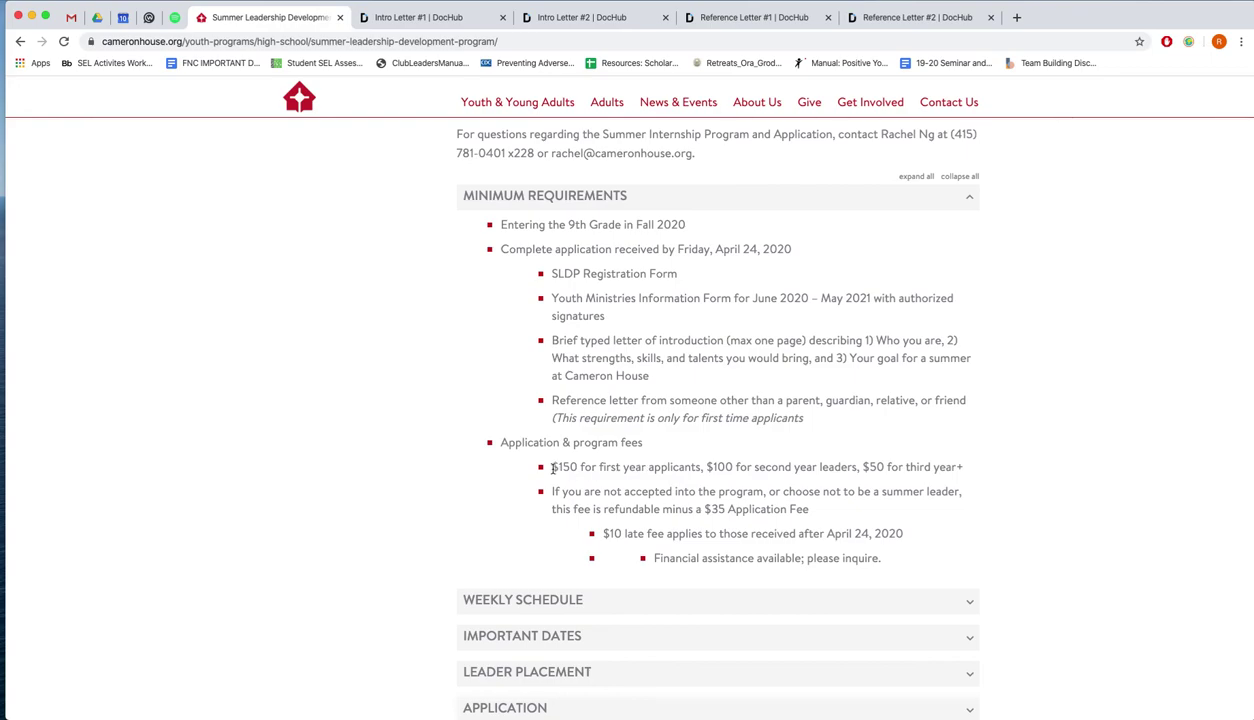
left_click_drag(551, 467, 580, 467)
scroll(696, 541, "down", 1)
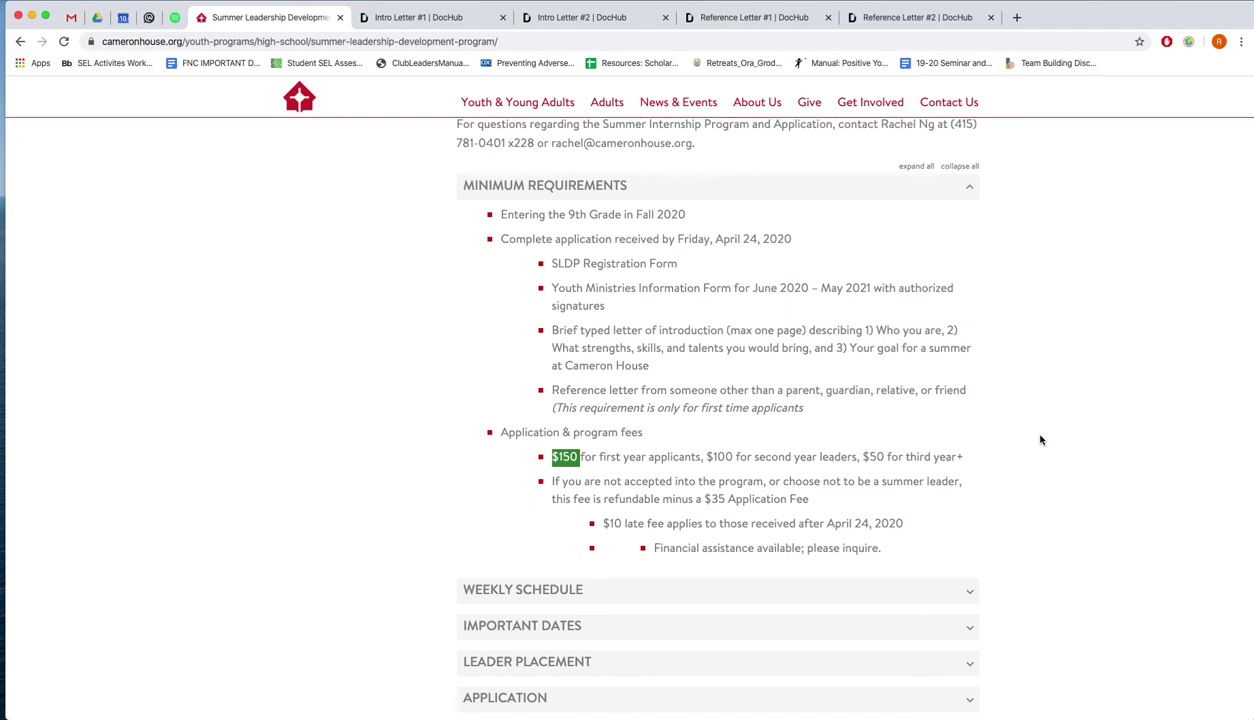
left_click(1011, 482)
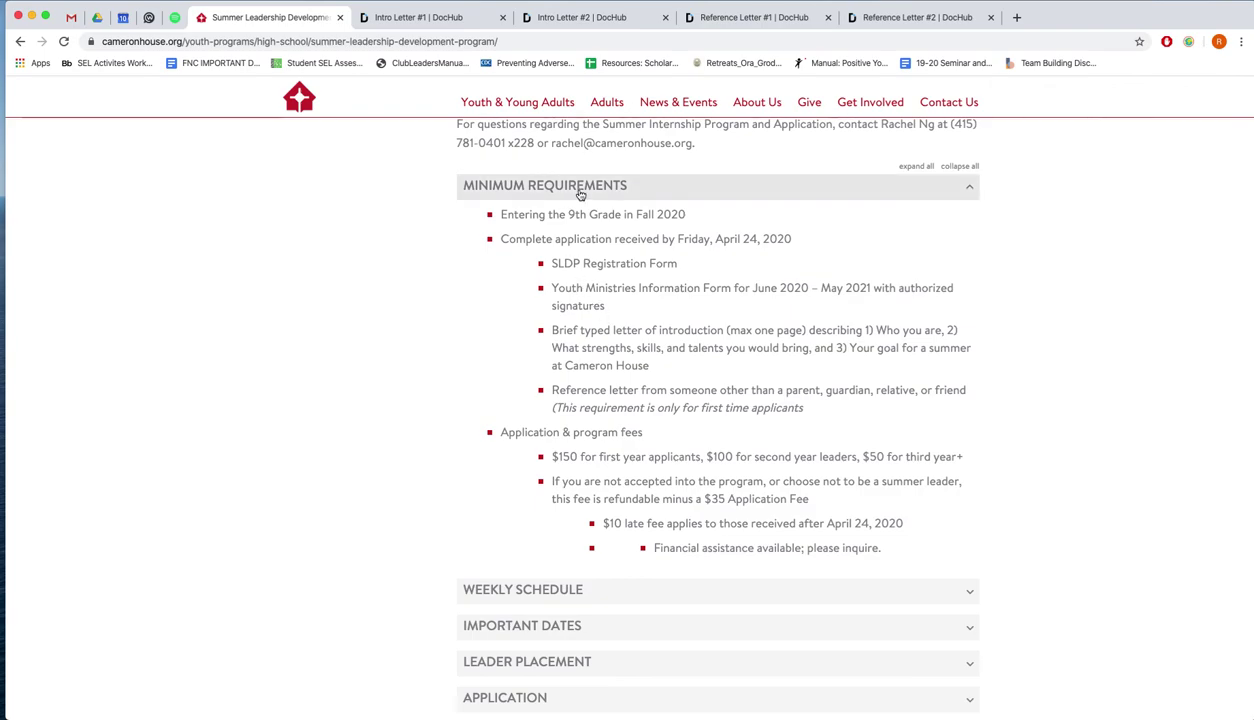
left_click(580, 190)
View the Weekly Schedule, then switch to Important Dates showing the April 10 and 24 deadlines
left_click(566, 224)
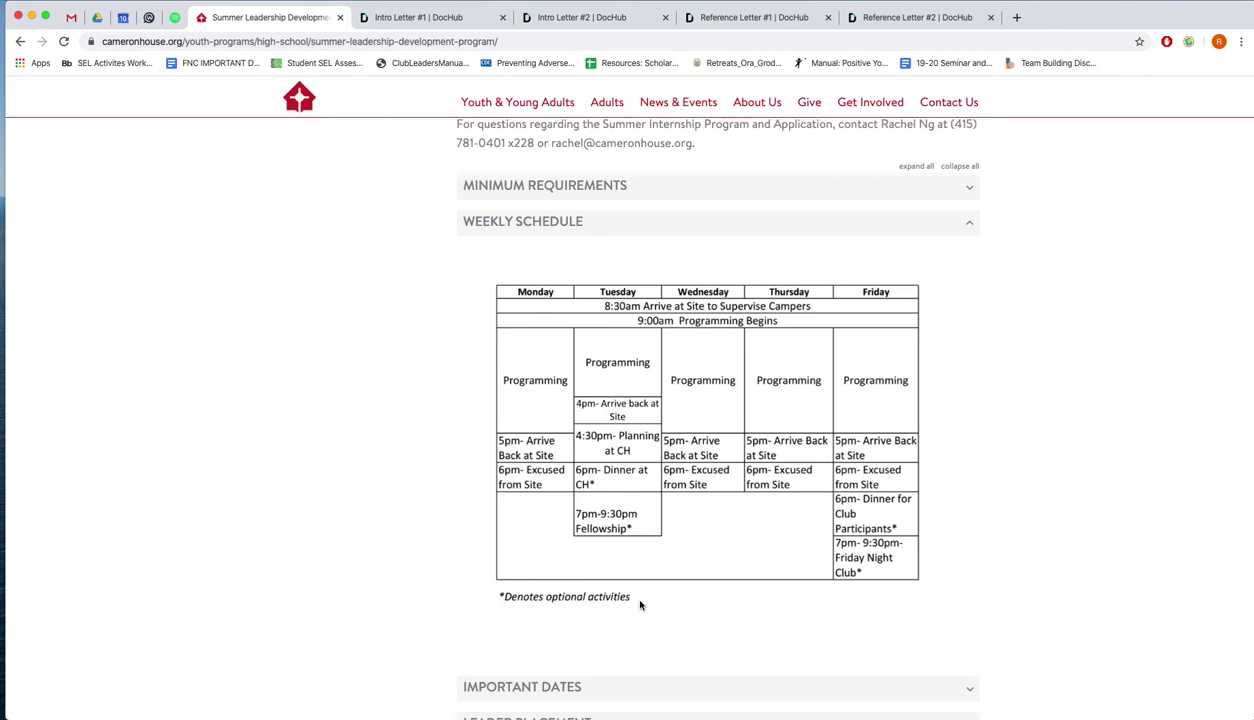
left_click(899, 230)
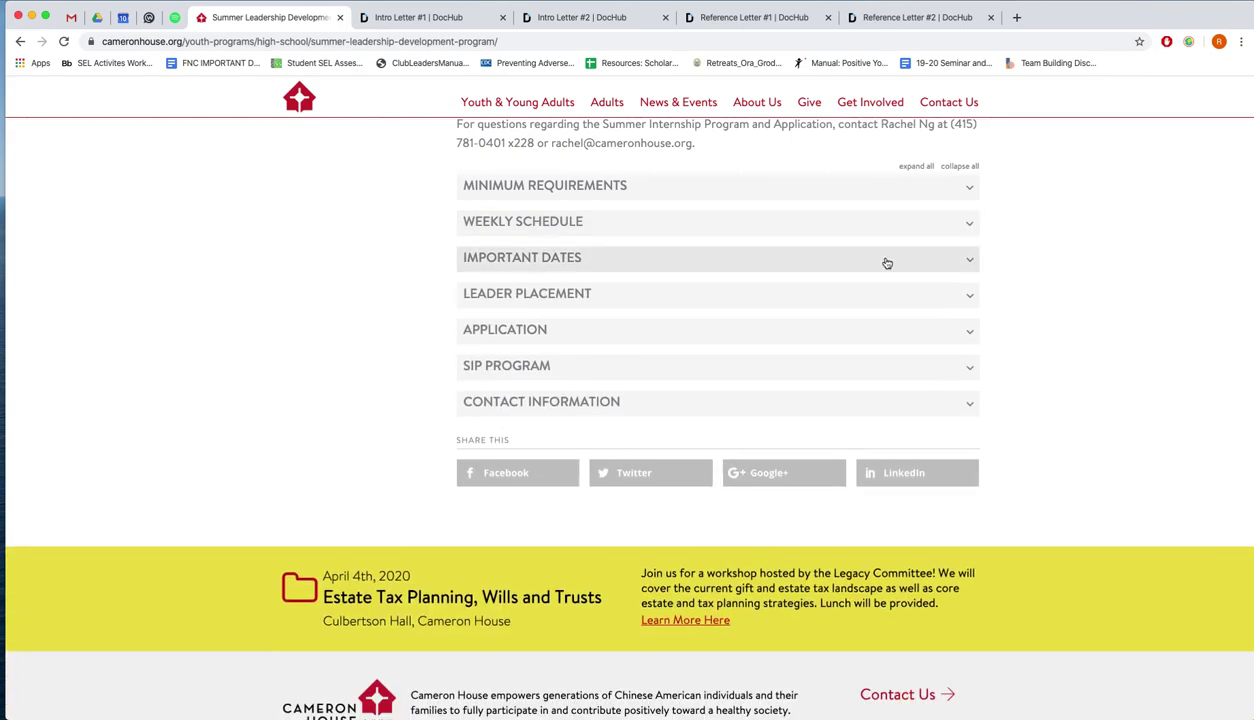
left_click(886, 262)
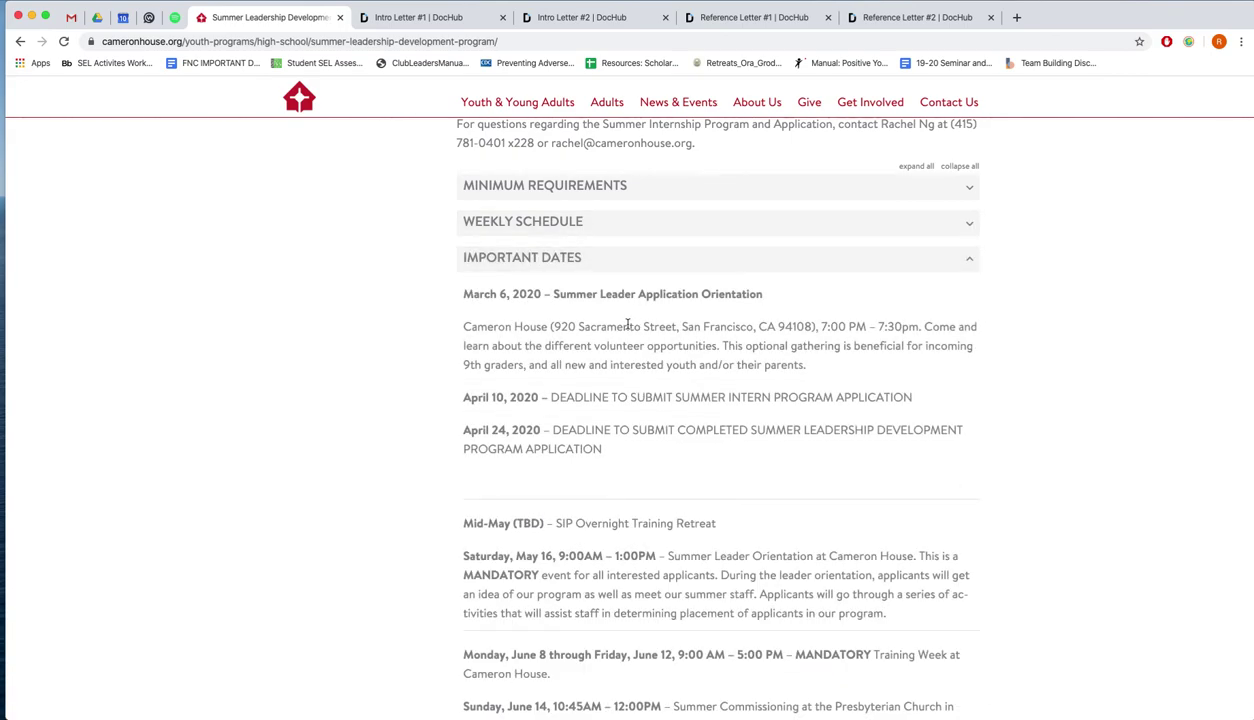
scroll(627, 325, "down", 1)
left_click_drag(462, 393, 630, 457)
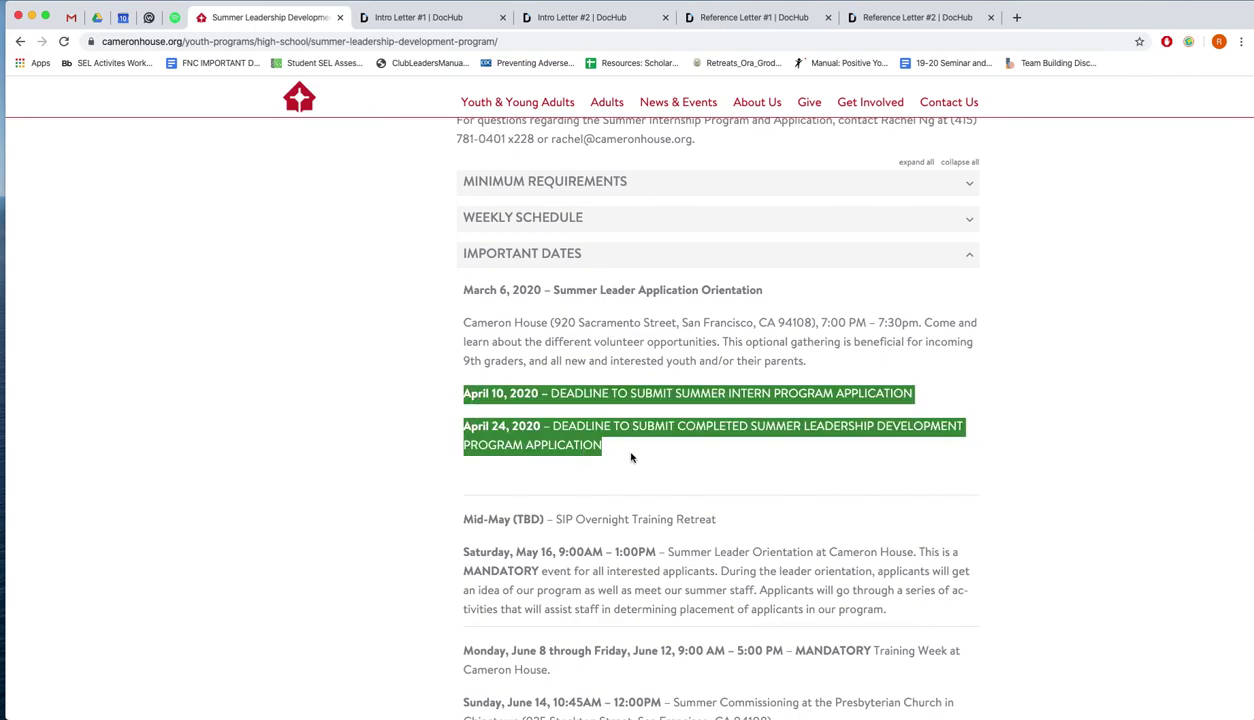
left_click(630, 457)
Scroll through the remaining dates, including the Saturday, May 16 orientation
scroll(632, 455, "down", 3)
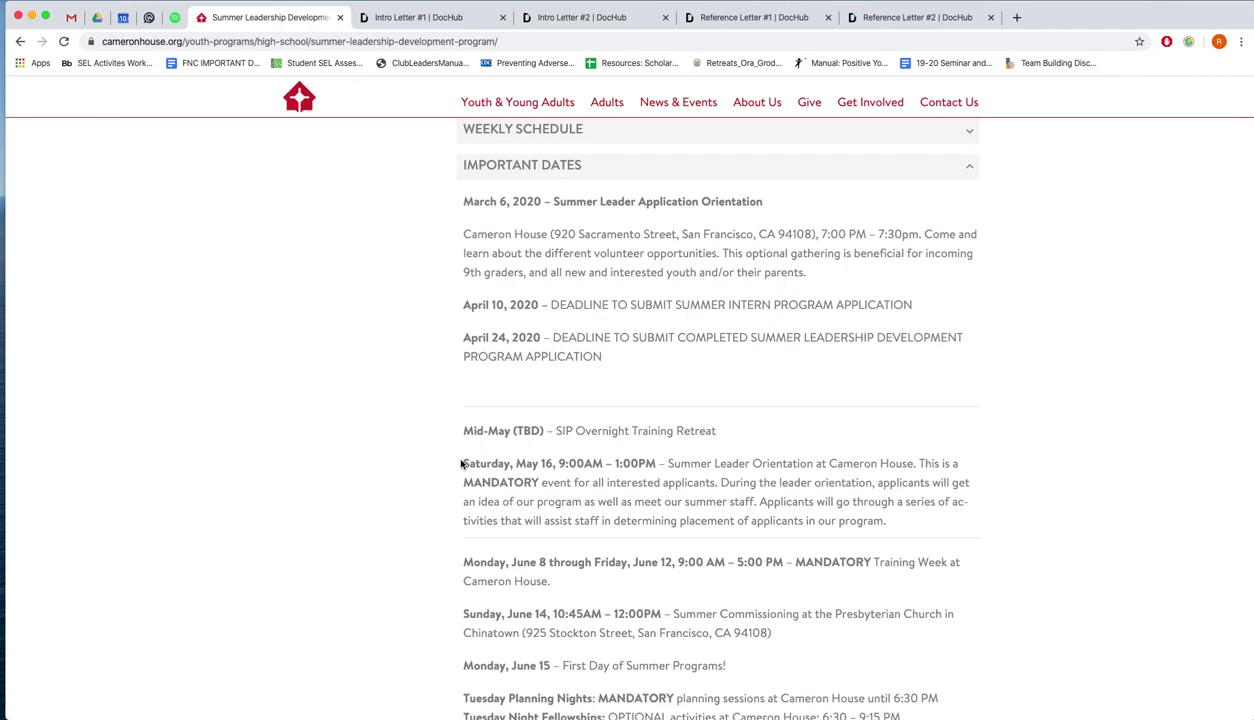
left_click_drag(463, 463, 652, 463)
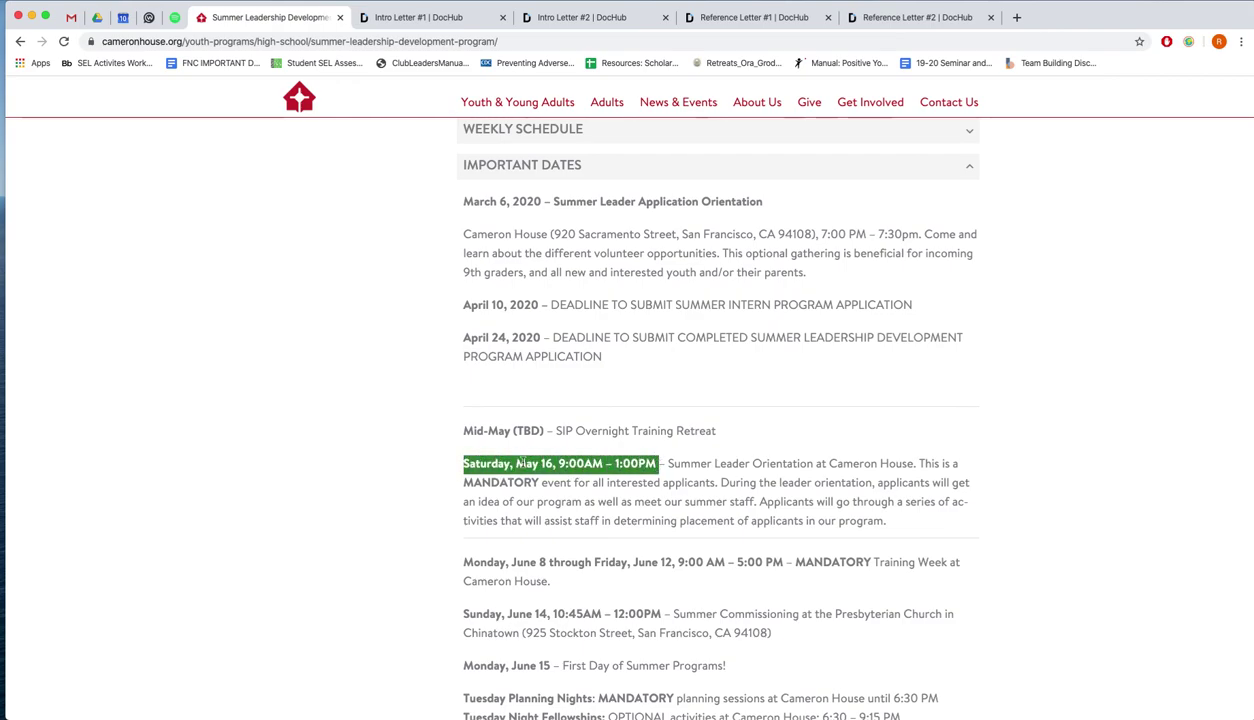
left_click(361, 467)
scroll(361, 467, "down", 9)
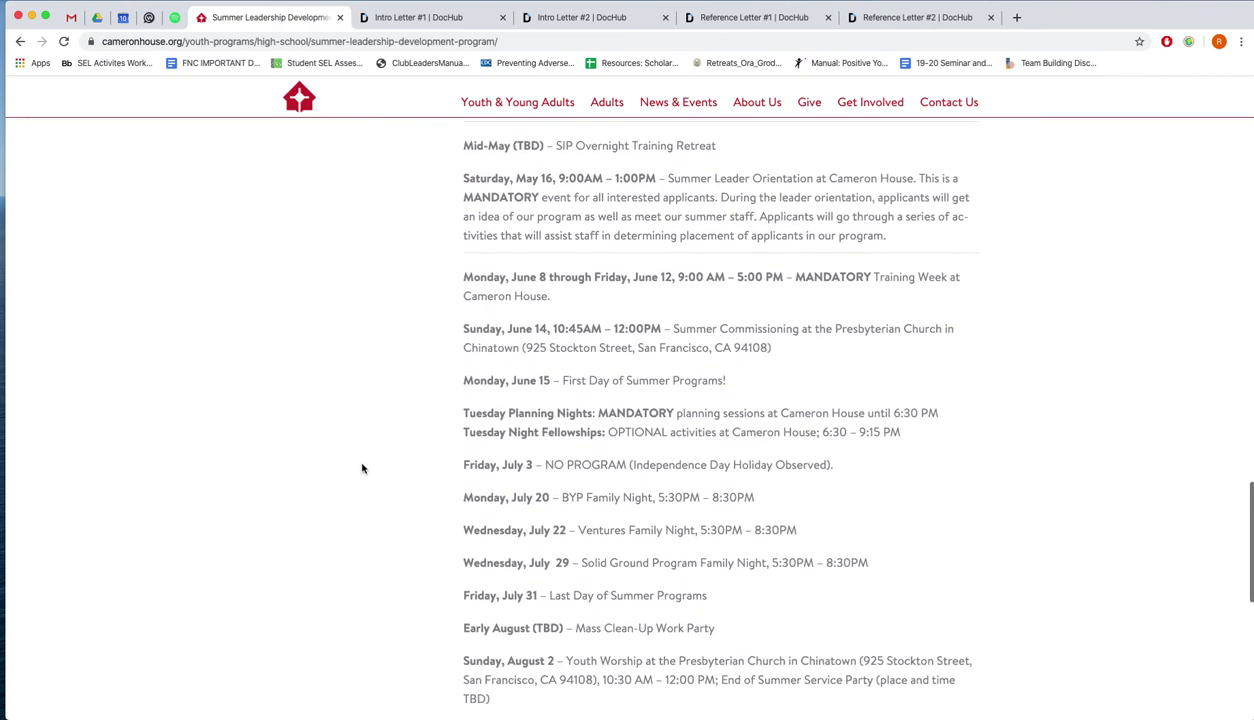
scroll(420, 420, "down", 4)
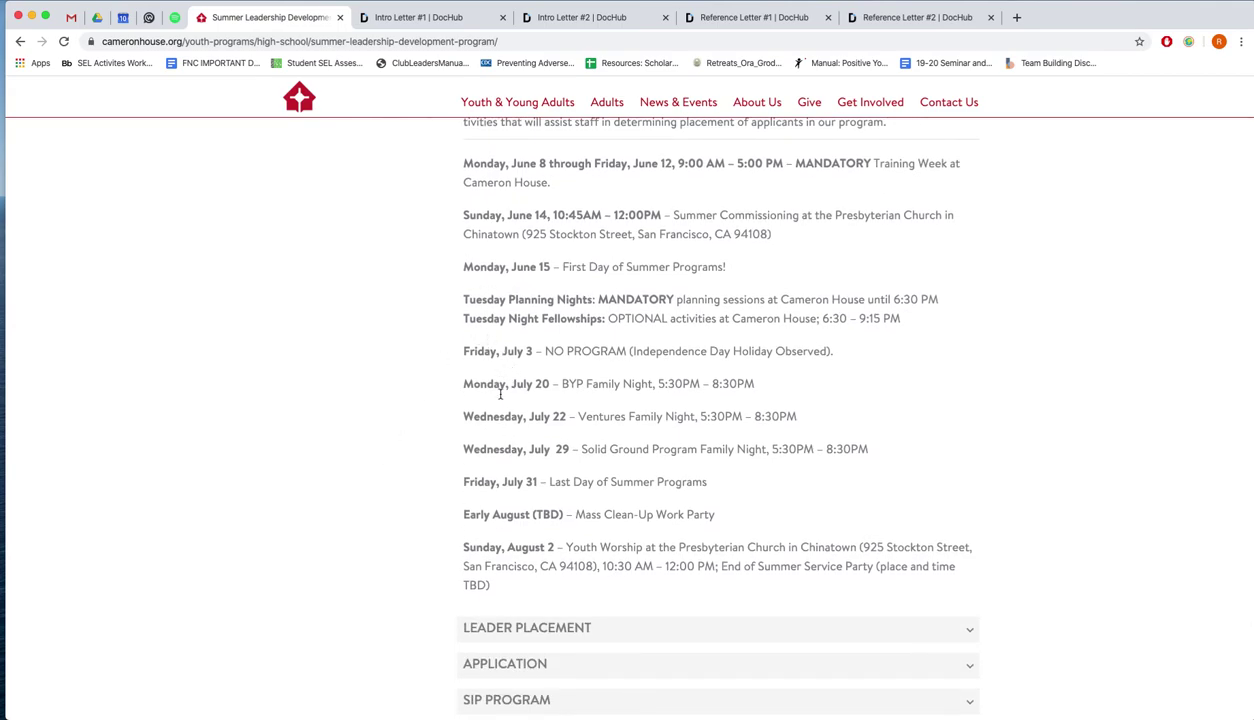
scroll(540, 557, "up", 12)
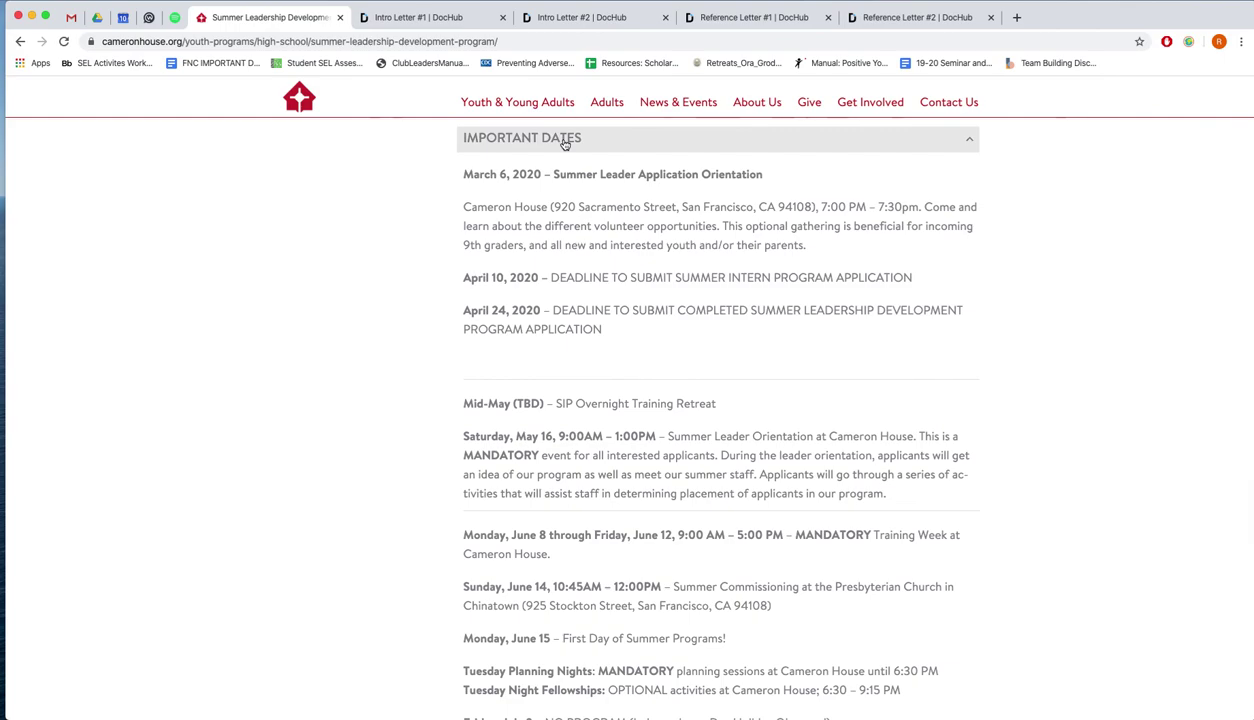
Close Important Dates, read through the Leader Placement section, then collapse it
left_click(564, 144)
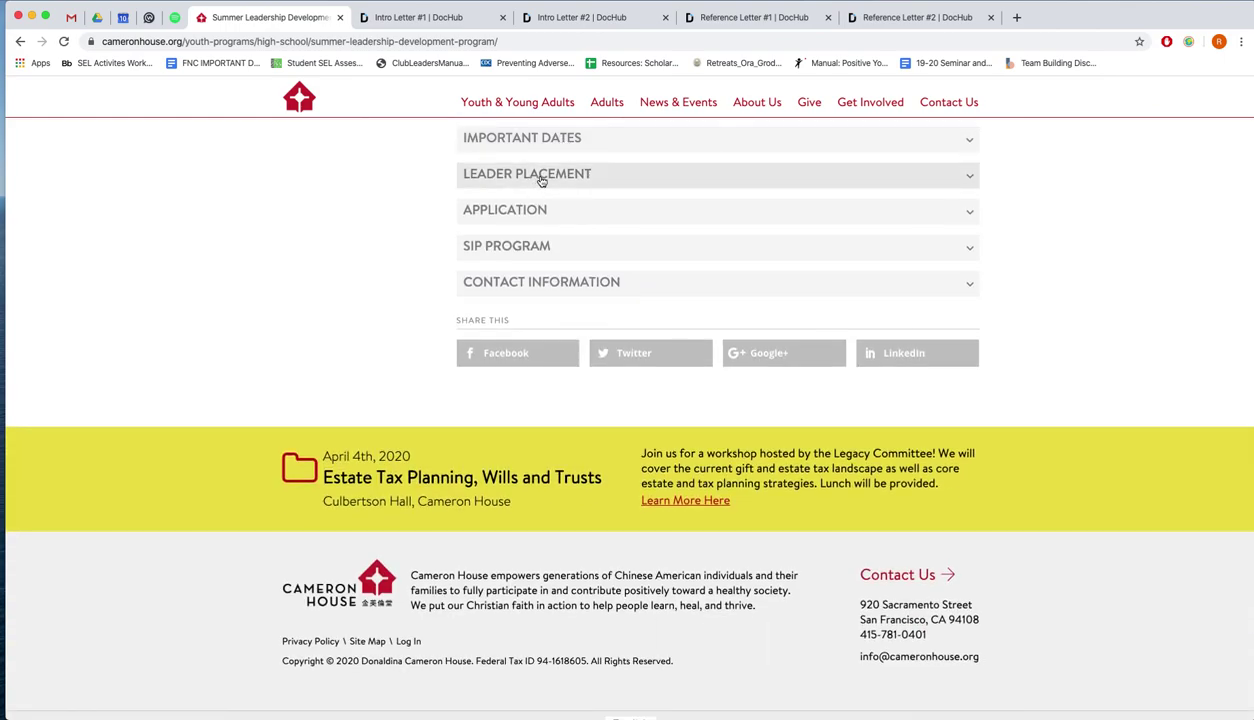
left_click(541, 178)
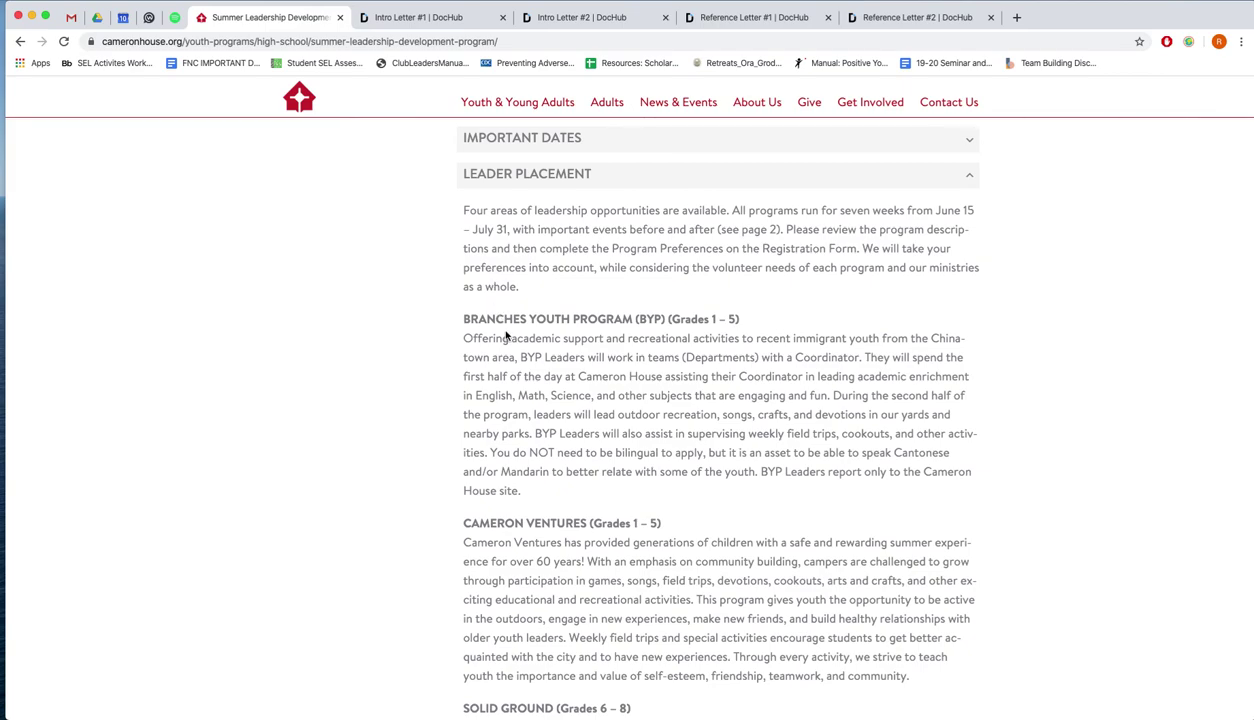
scroll(506, 336, "down", 2)
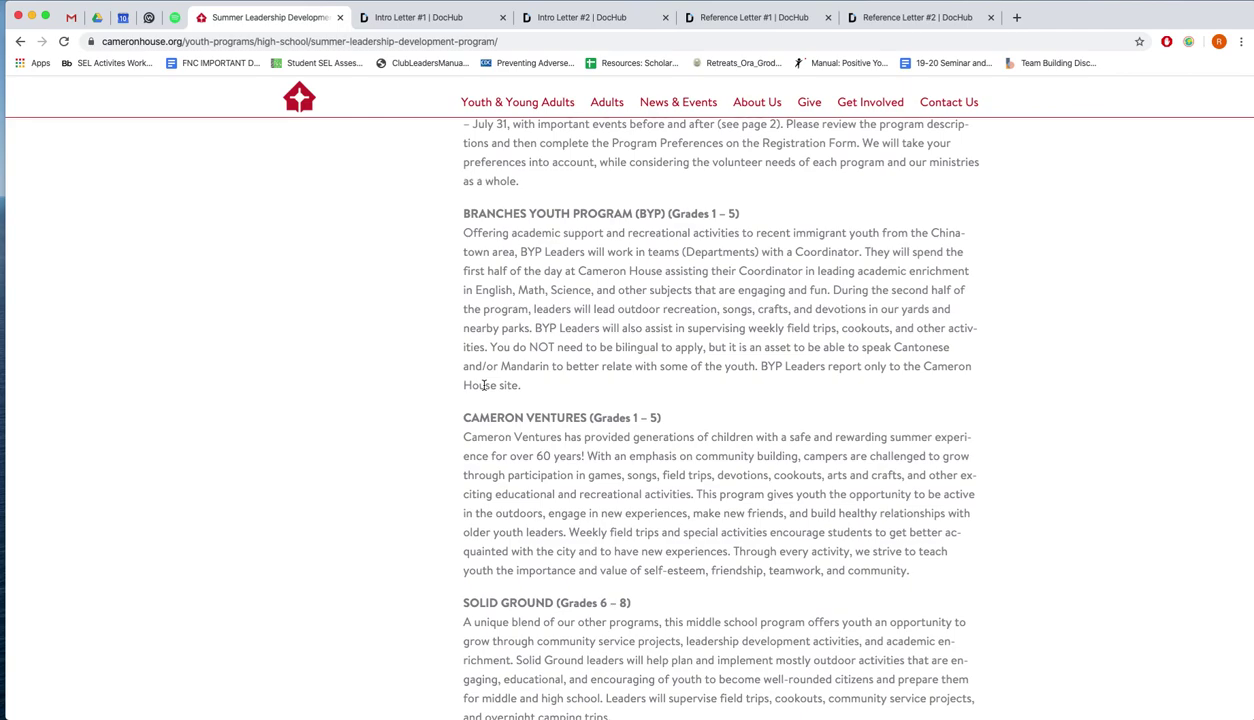
scroll(484, 385, "down", 2)
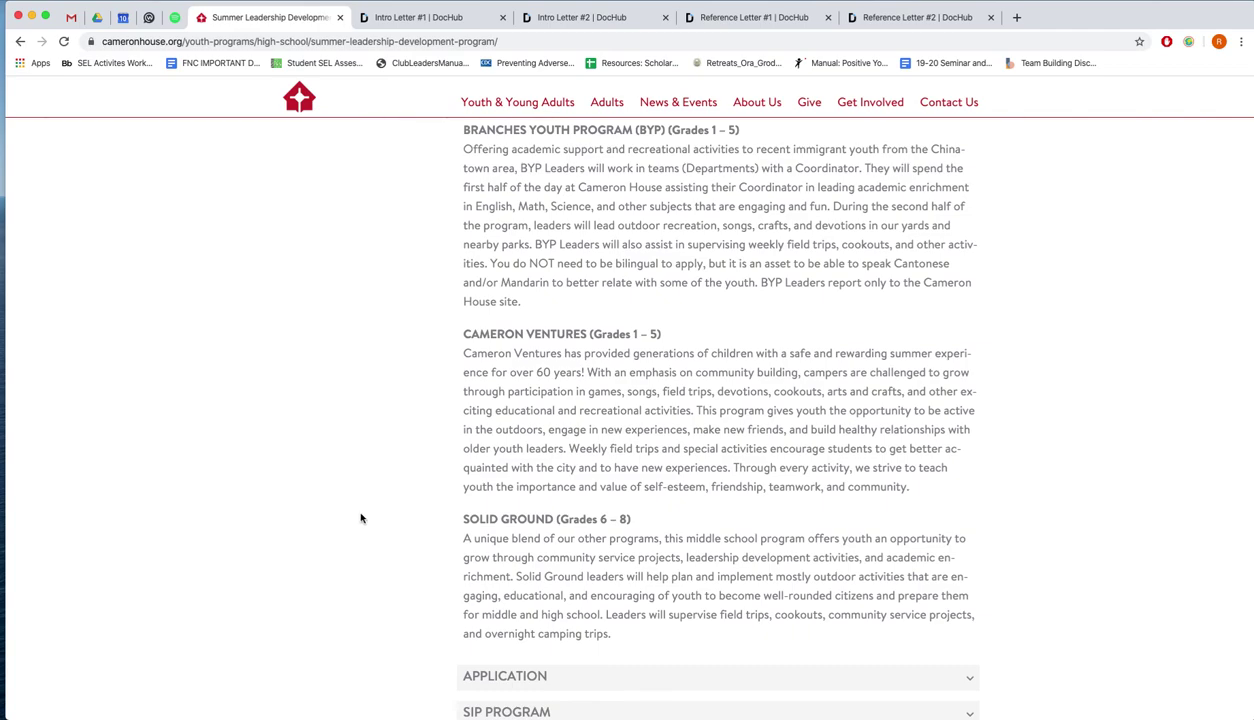
scroll(361, 518, "up", 1)
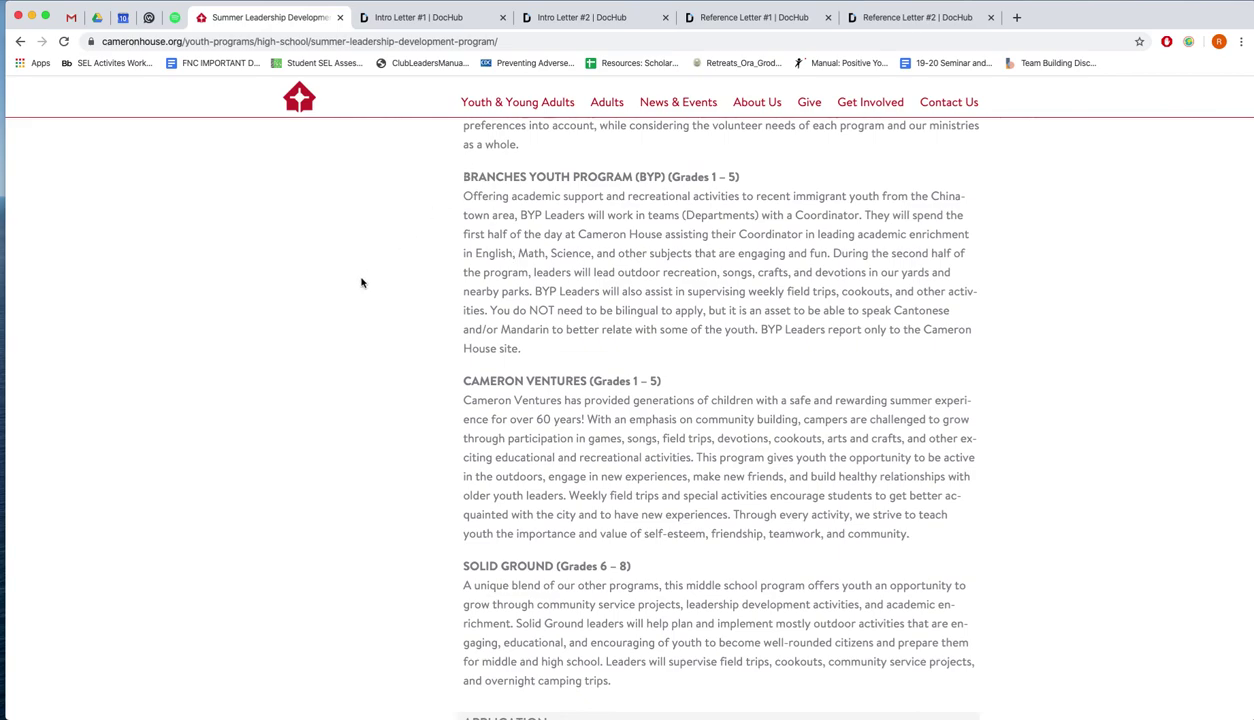
scroll(361, 283, "up", 2)
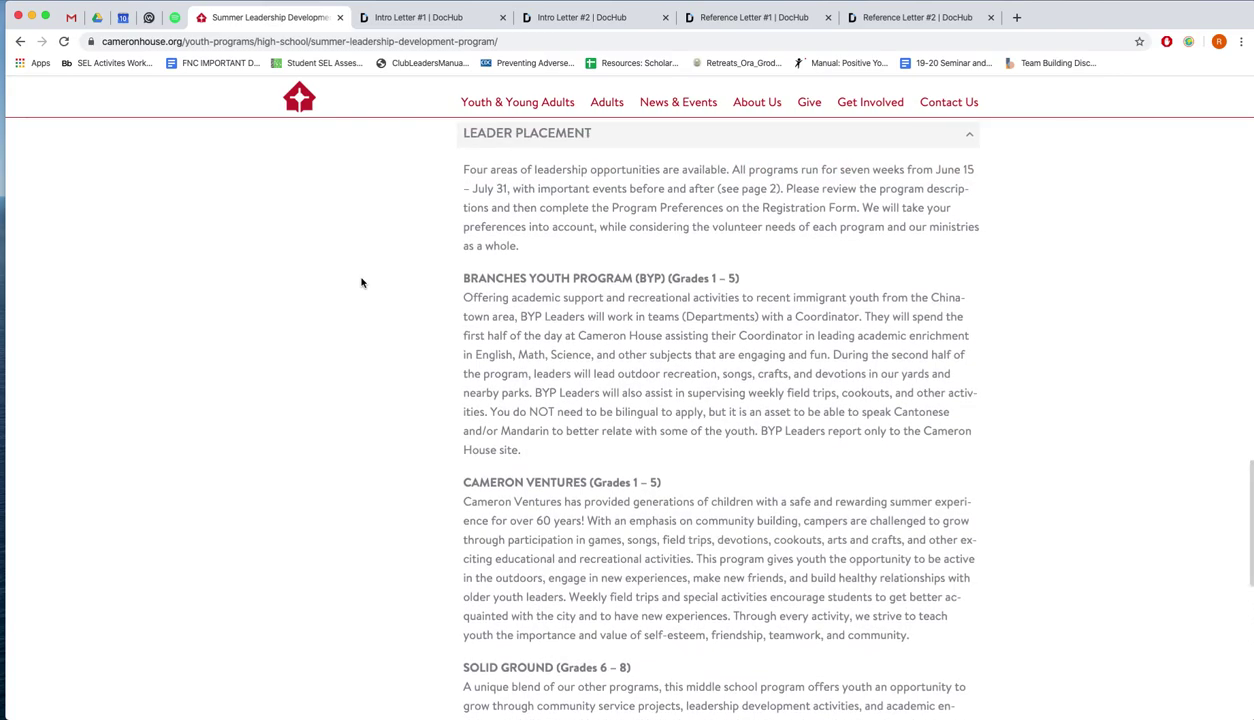
scroll(361, 283, "down", 1)
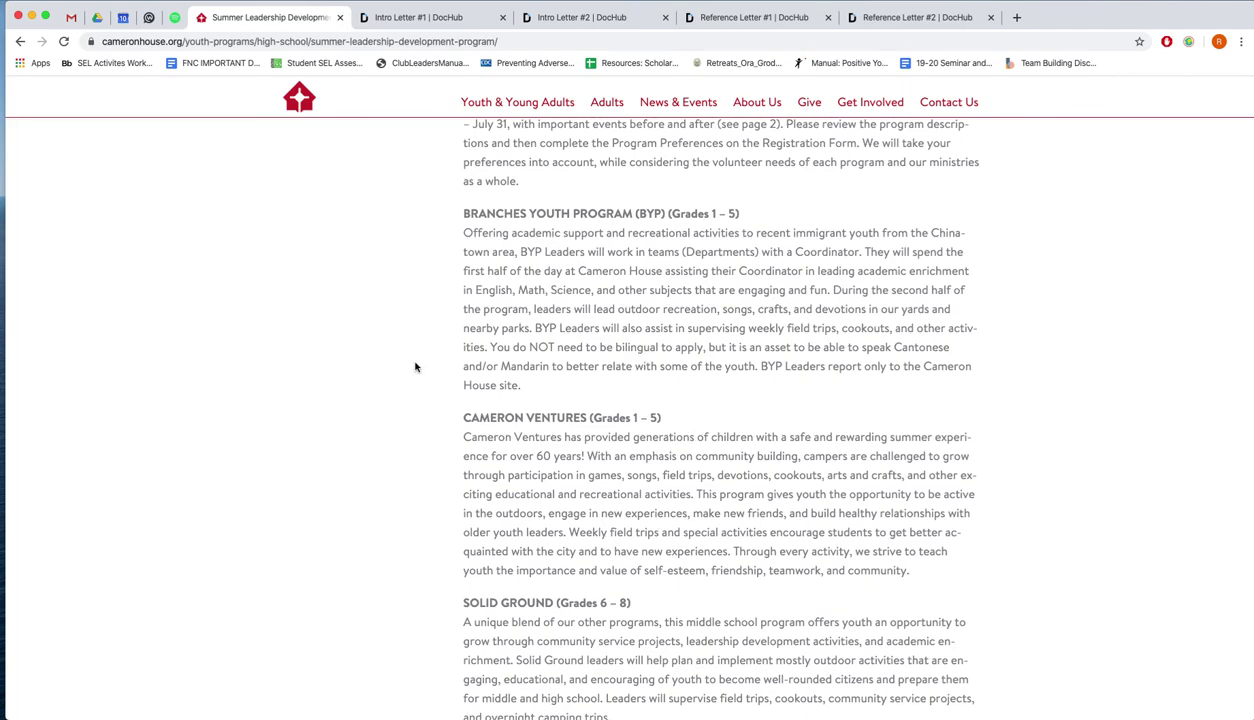
scroll(415, 367, "up", 2)
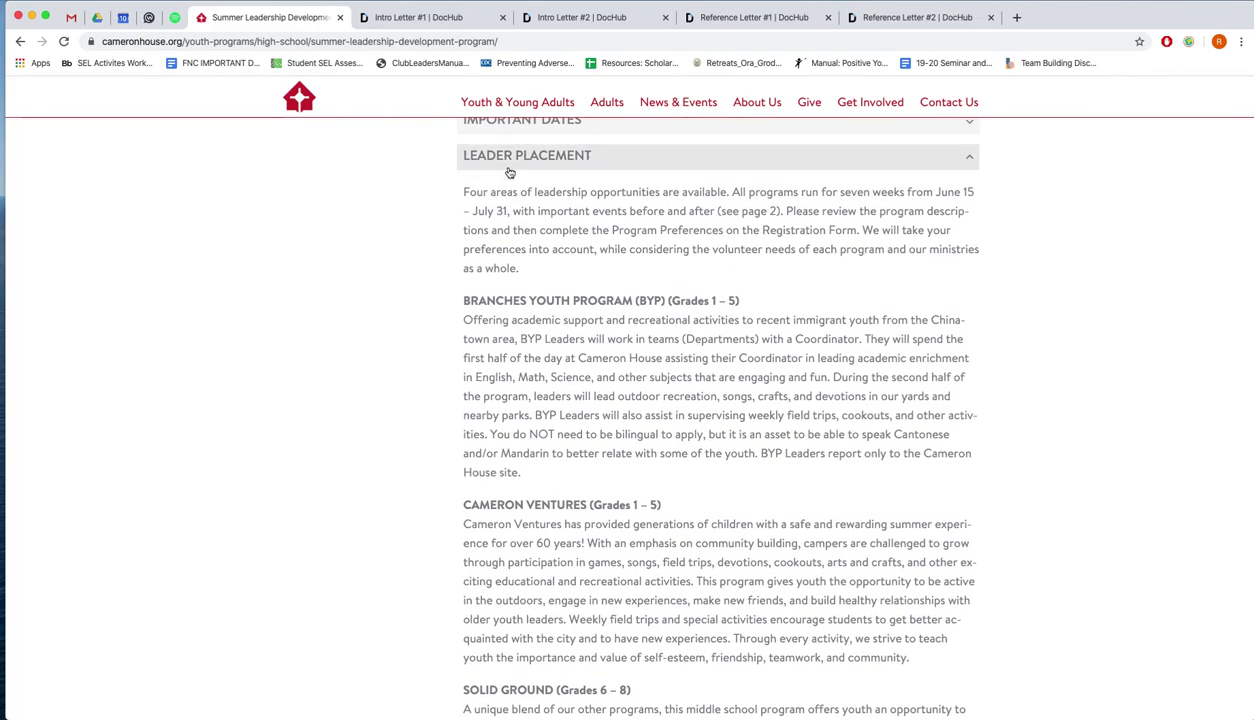
left_click(509, 172)
scroll(370, 252, "up", 2)
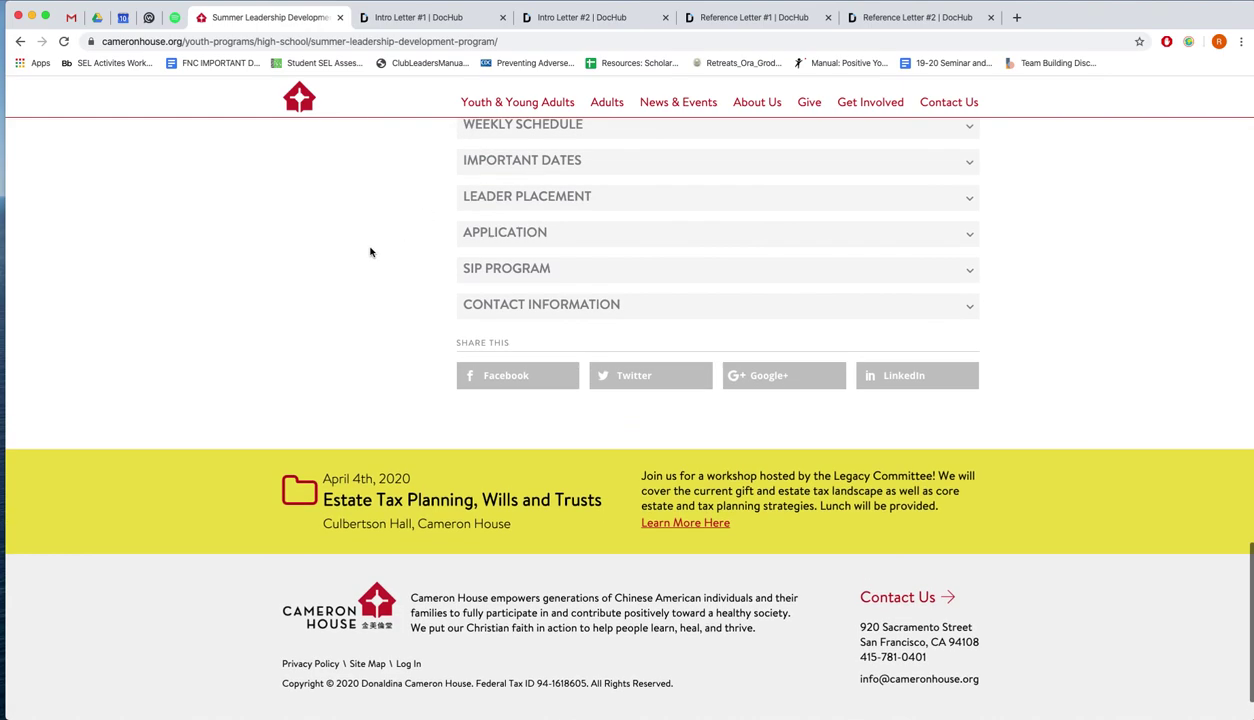
Expand the Application section to reveal the Apply for SLDP Now link
left_click(540, 274)
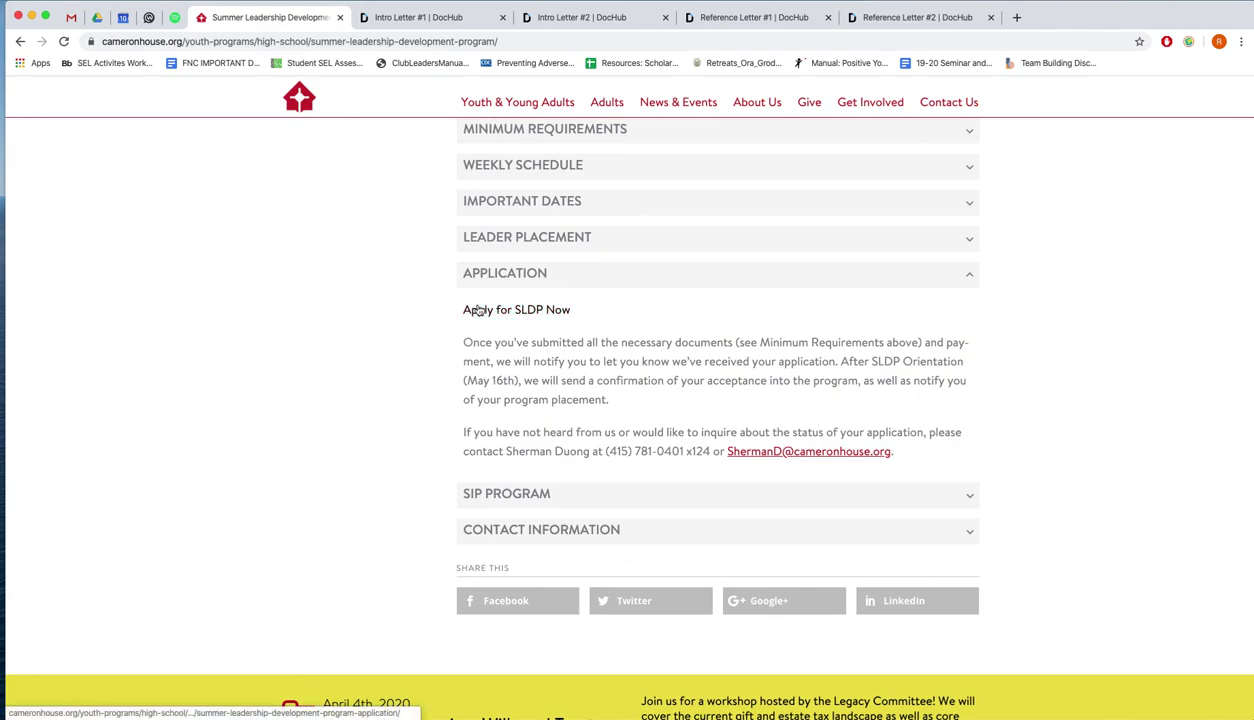
scroll(478, 311, "up", 1)
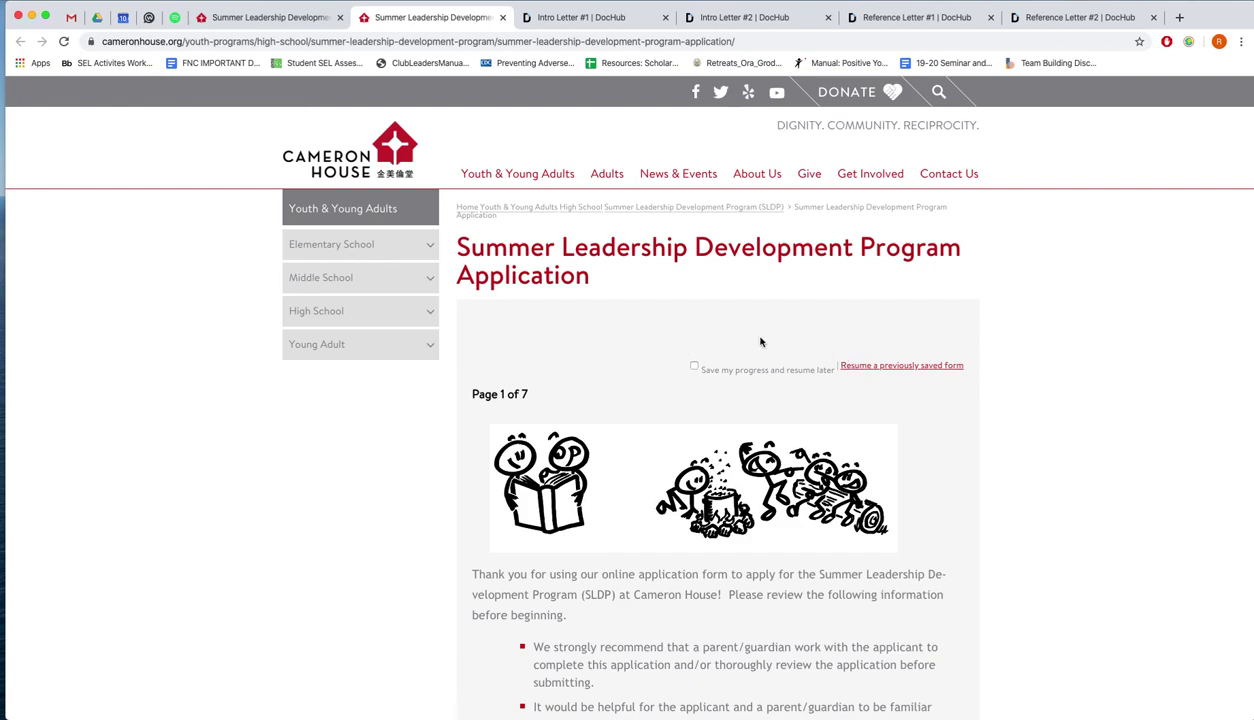
On the application form, tick then untick 'Save my progress and resume later' and scroll down
left_click(694, 369)
scroll(695, 360, "down", 1)
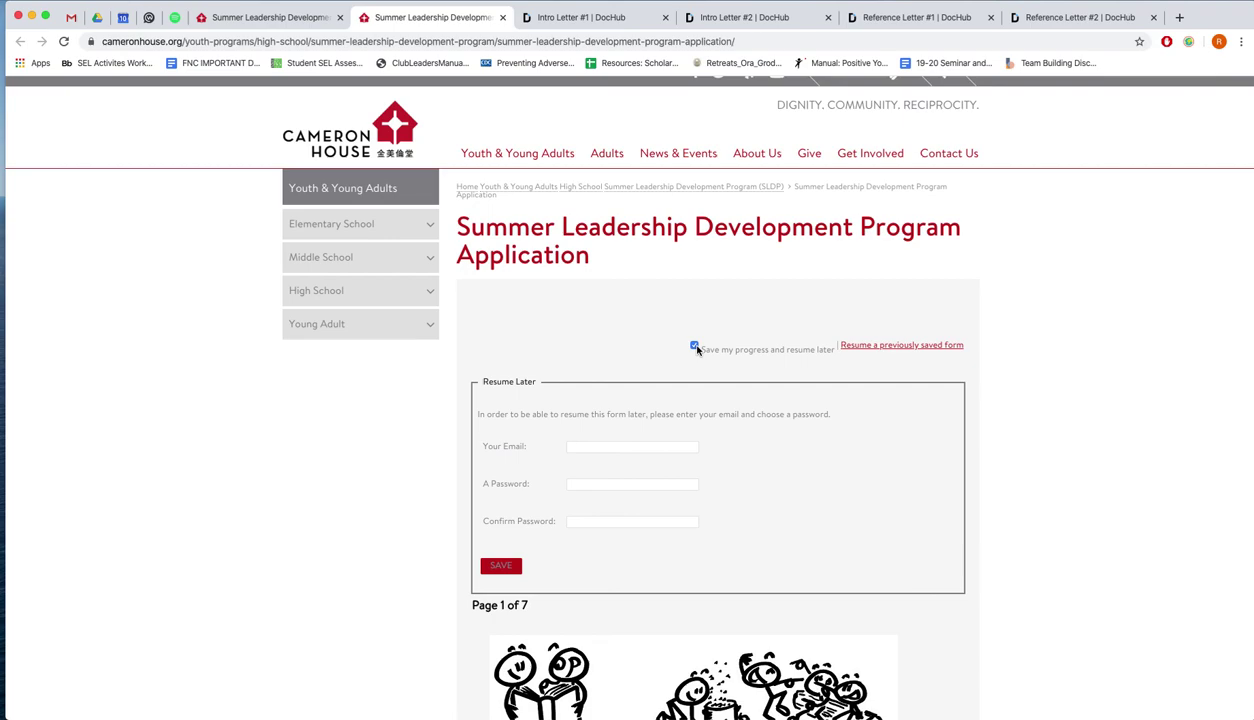
left_click(695, 346)
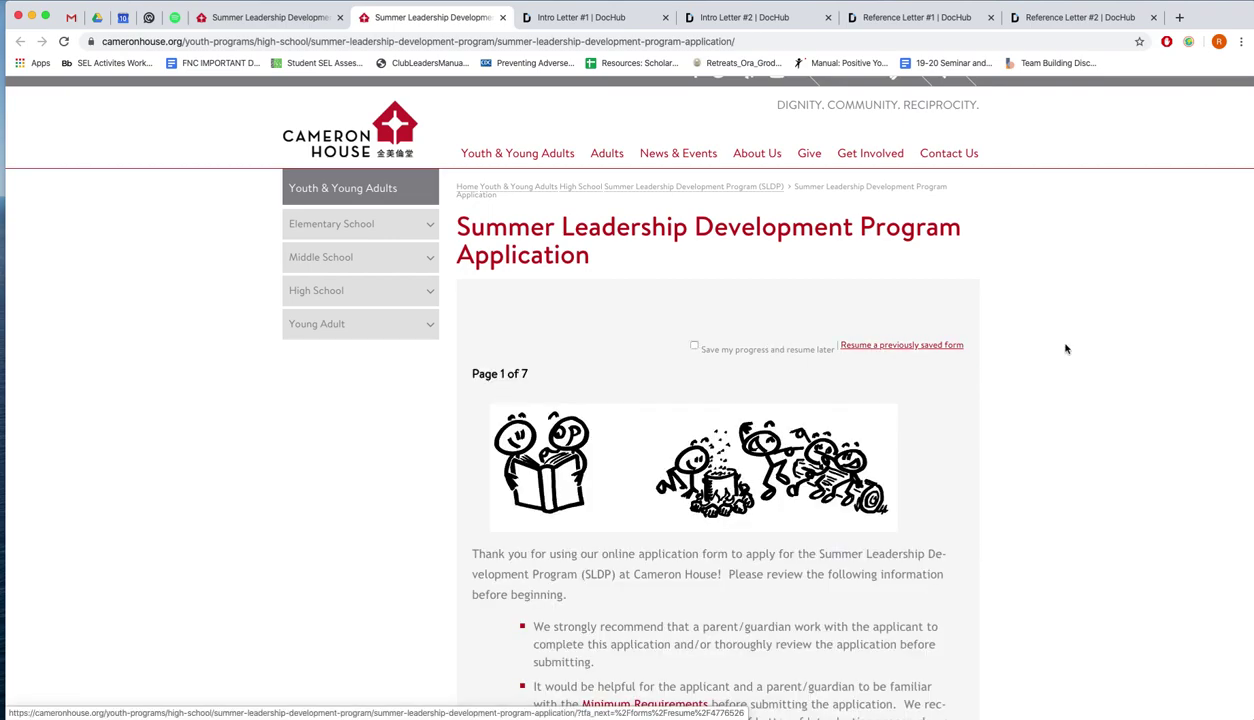
scroll(1066, 348, "down", 5)
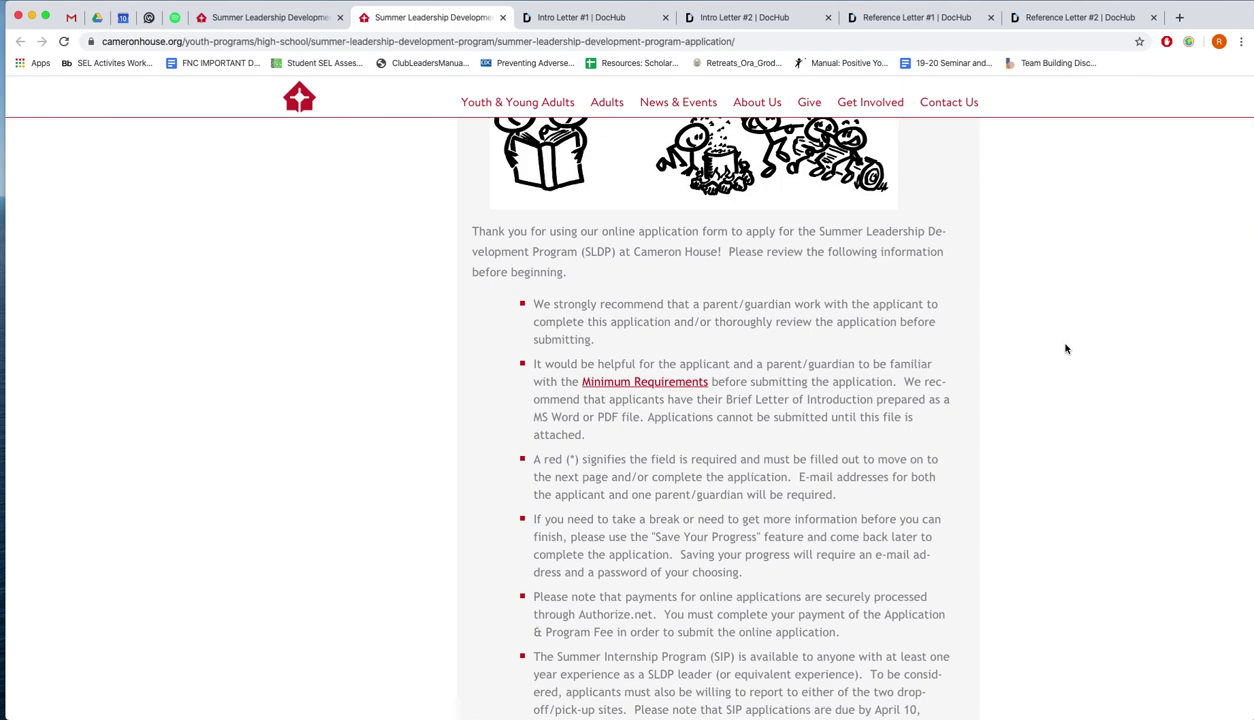
Read through the introductory guidelines, noting the sfusd.edu e-mail warning, to reach Applicant's Information
scroll(891, 317, "down", 2)
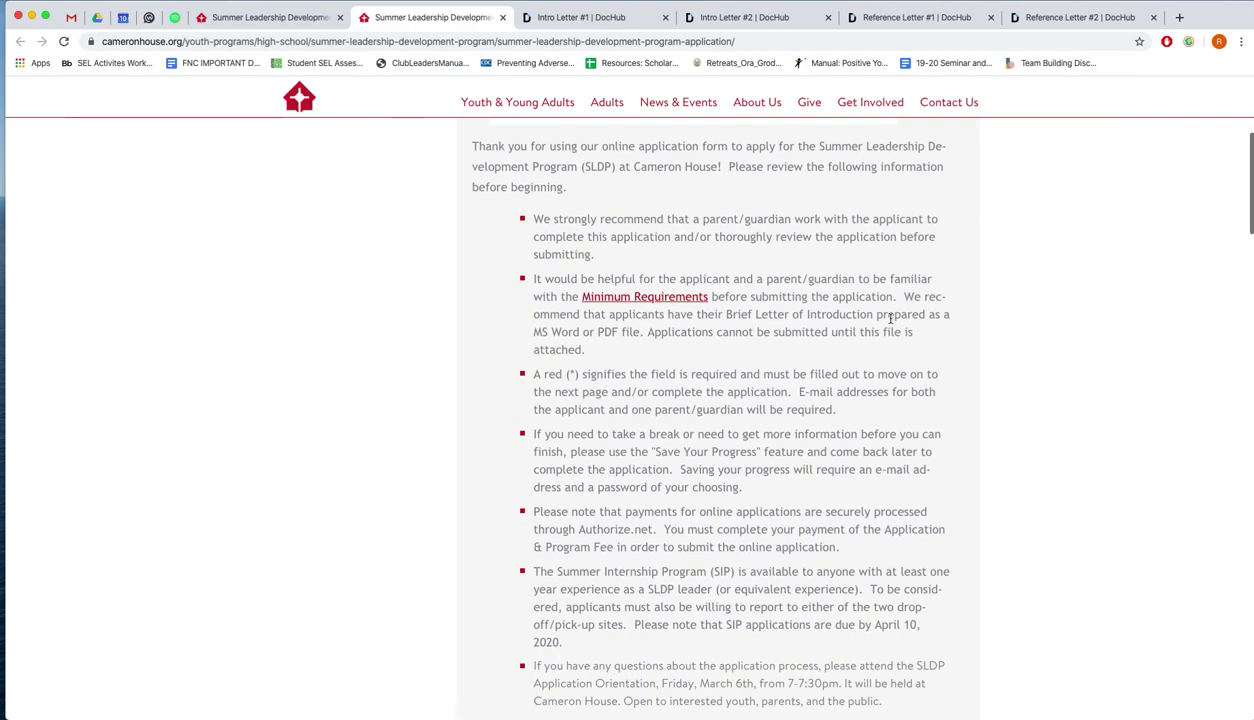
scroll(888, 316, "down", 3)
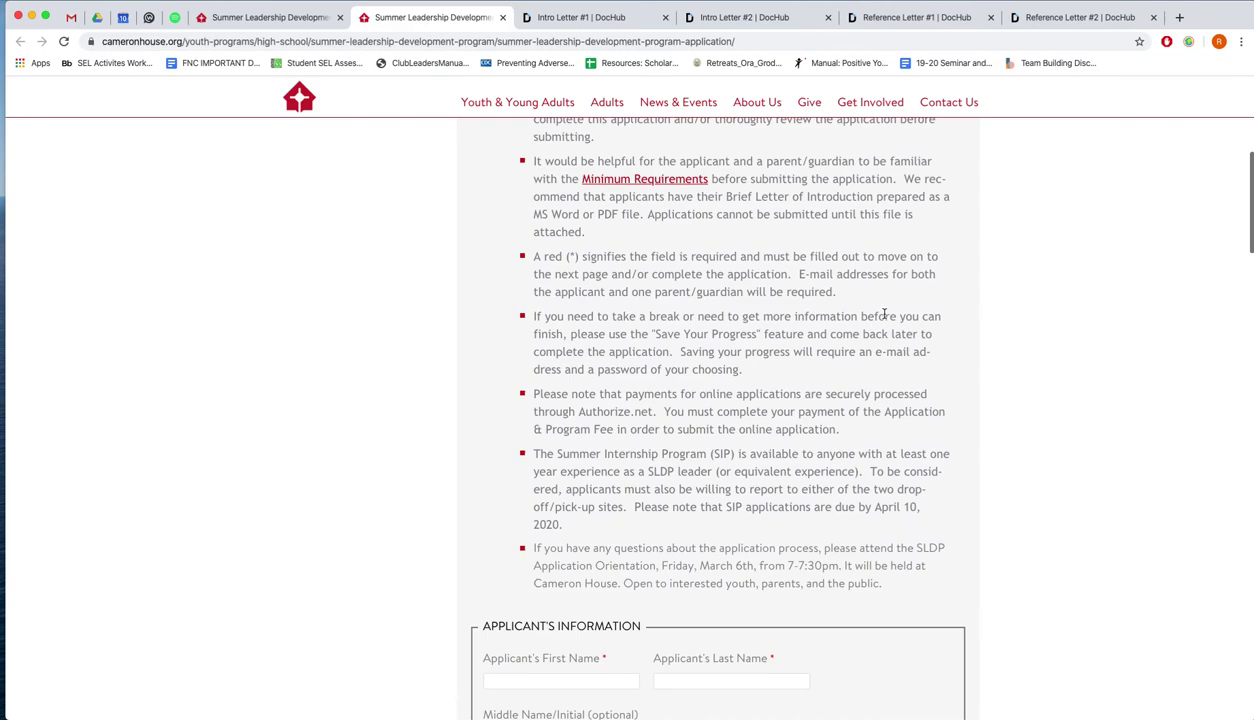
scroll(884, 315, "down", 8)
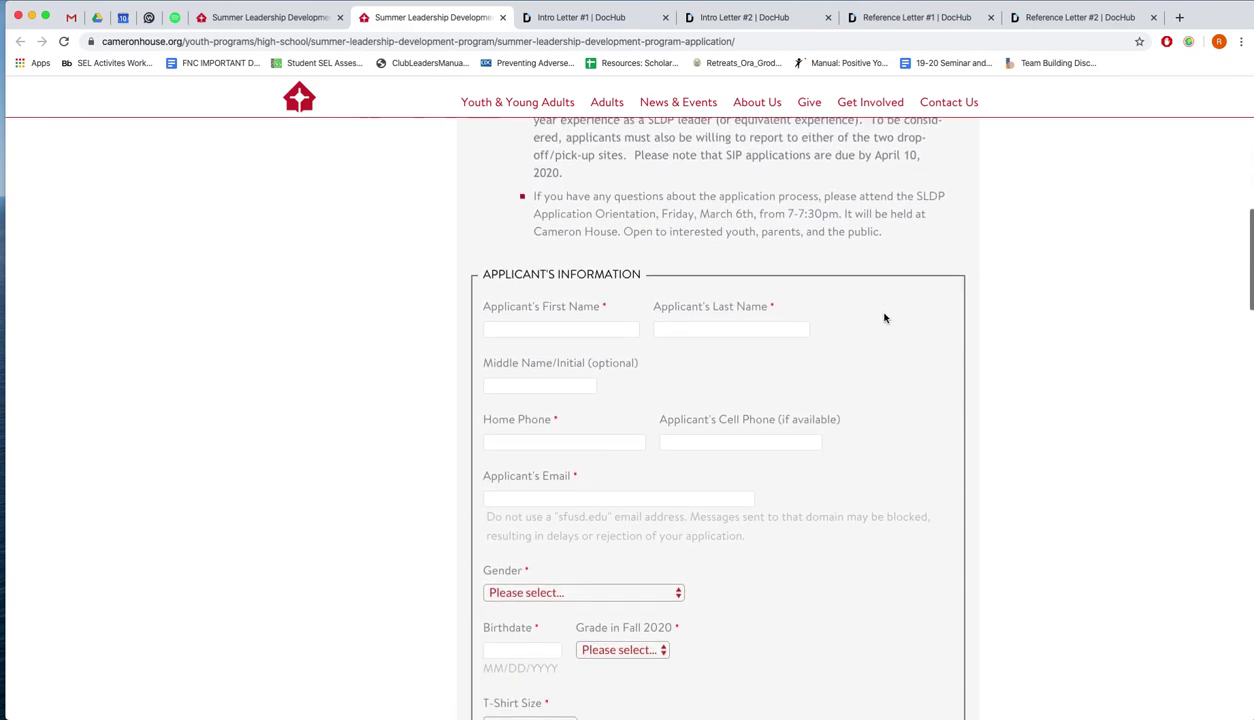
scroll(884, 318, "down", 3)
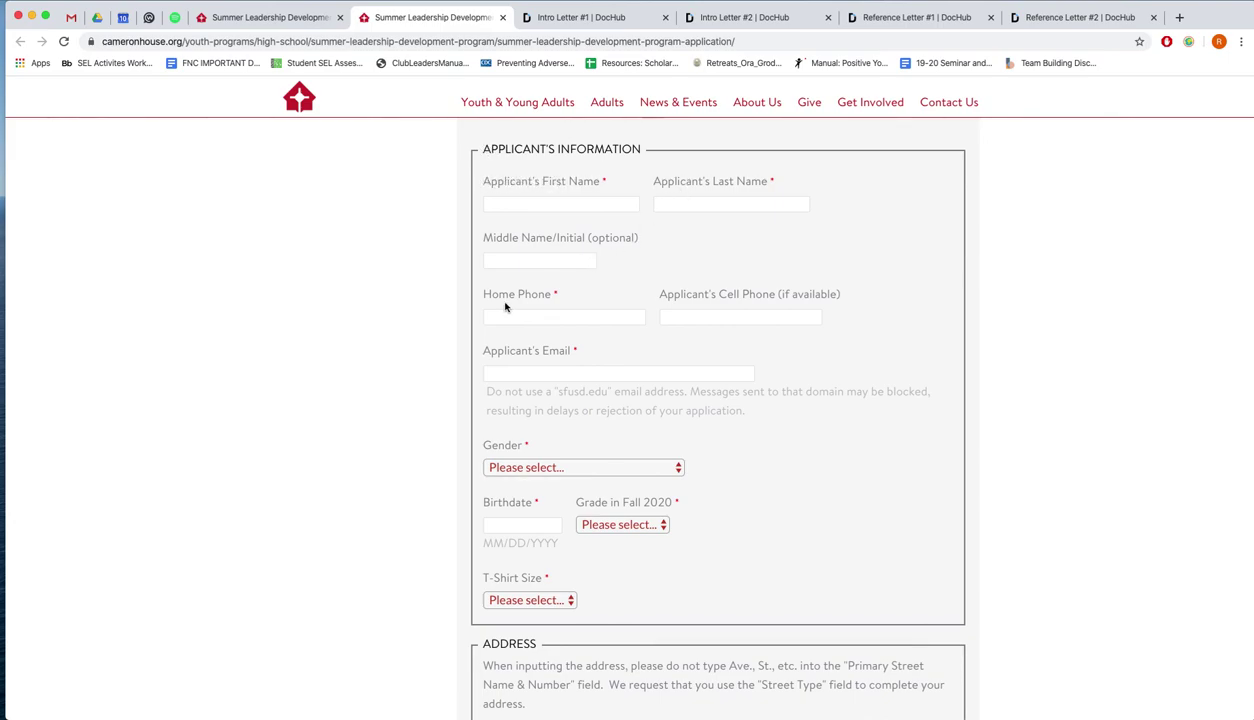
scroll(507, 308, "down", 1)
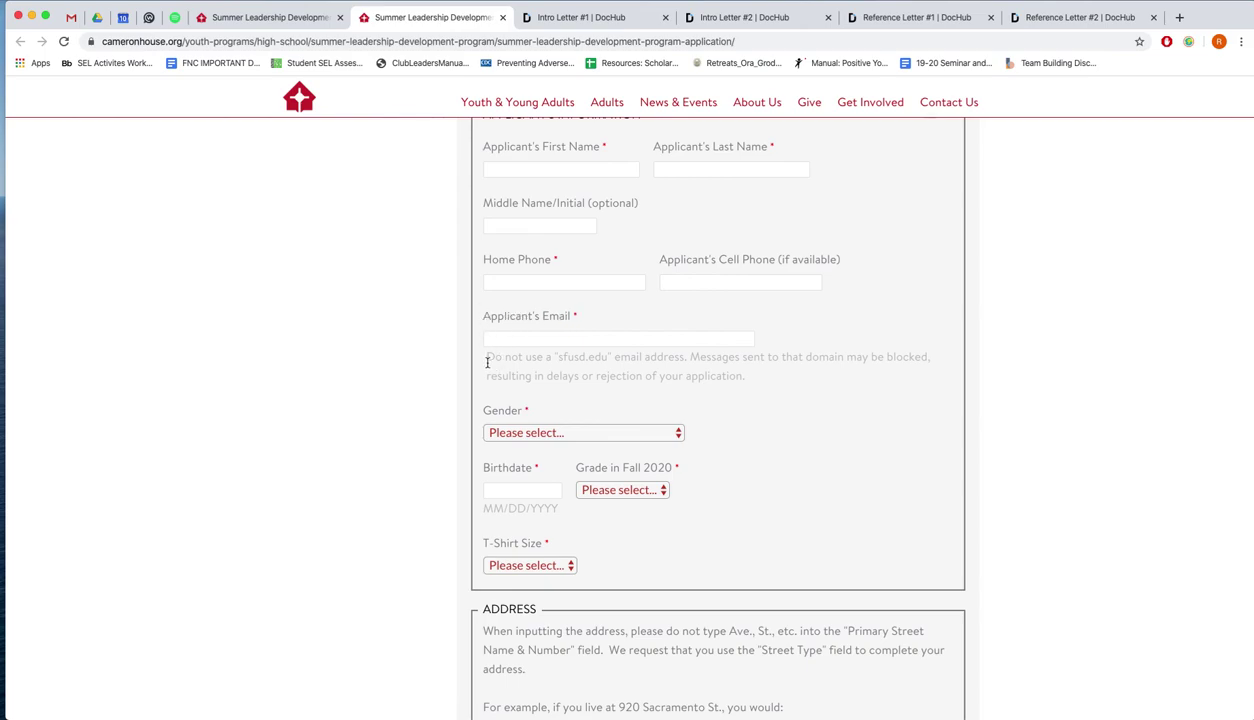
left_click_drag(484, 357, 747, 372)
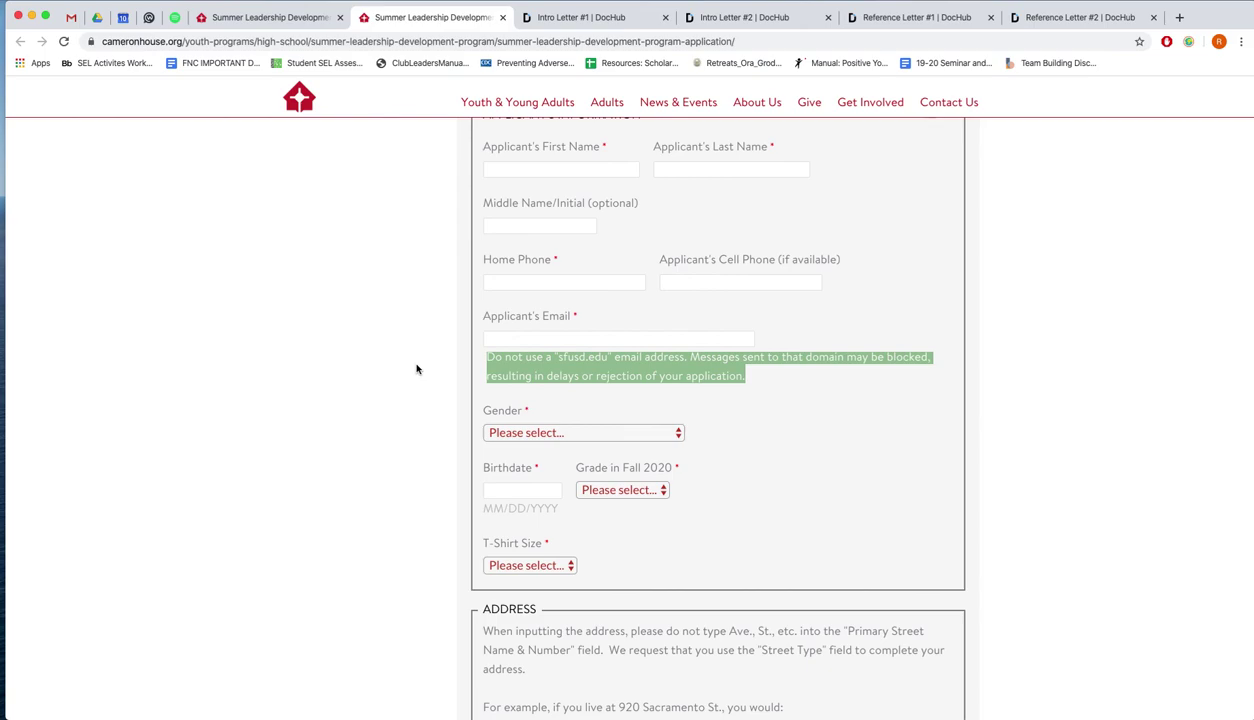
scroll(417, 369, "up", 1)
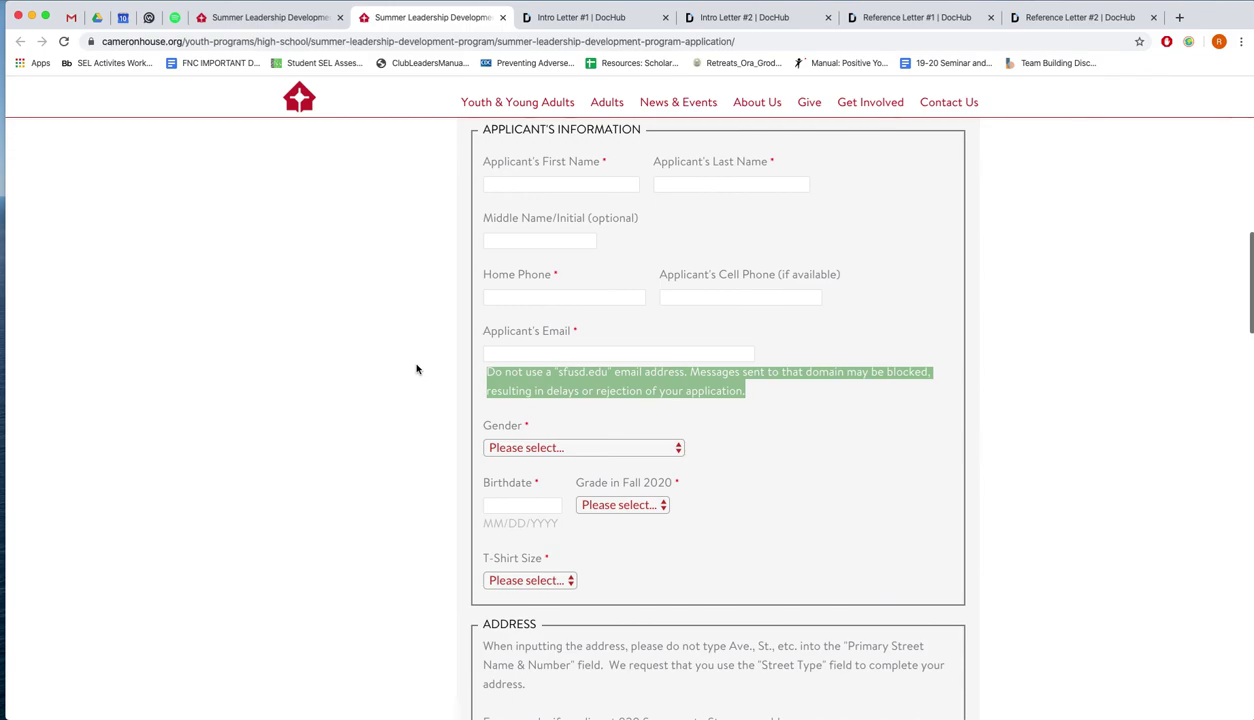
Enter the applicant's first and last name, home phone number and e-mail address
left_click(552, 184)
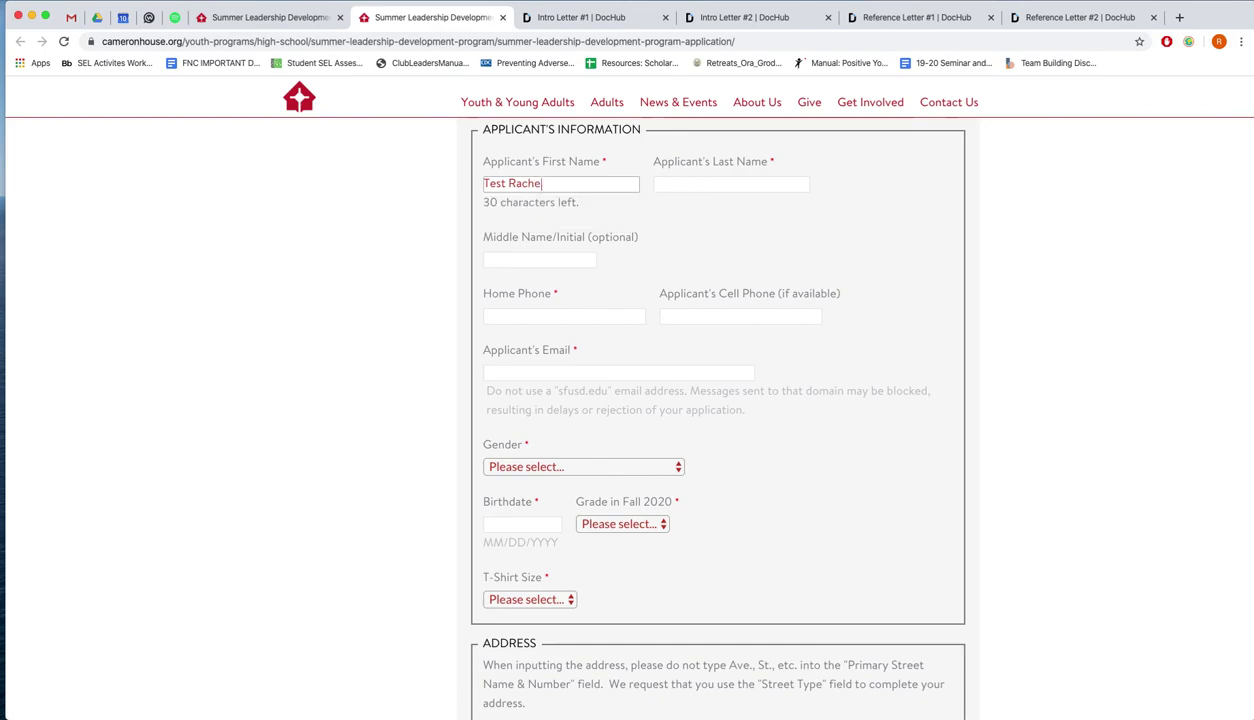
key("Tab")
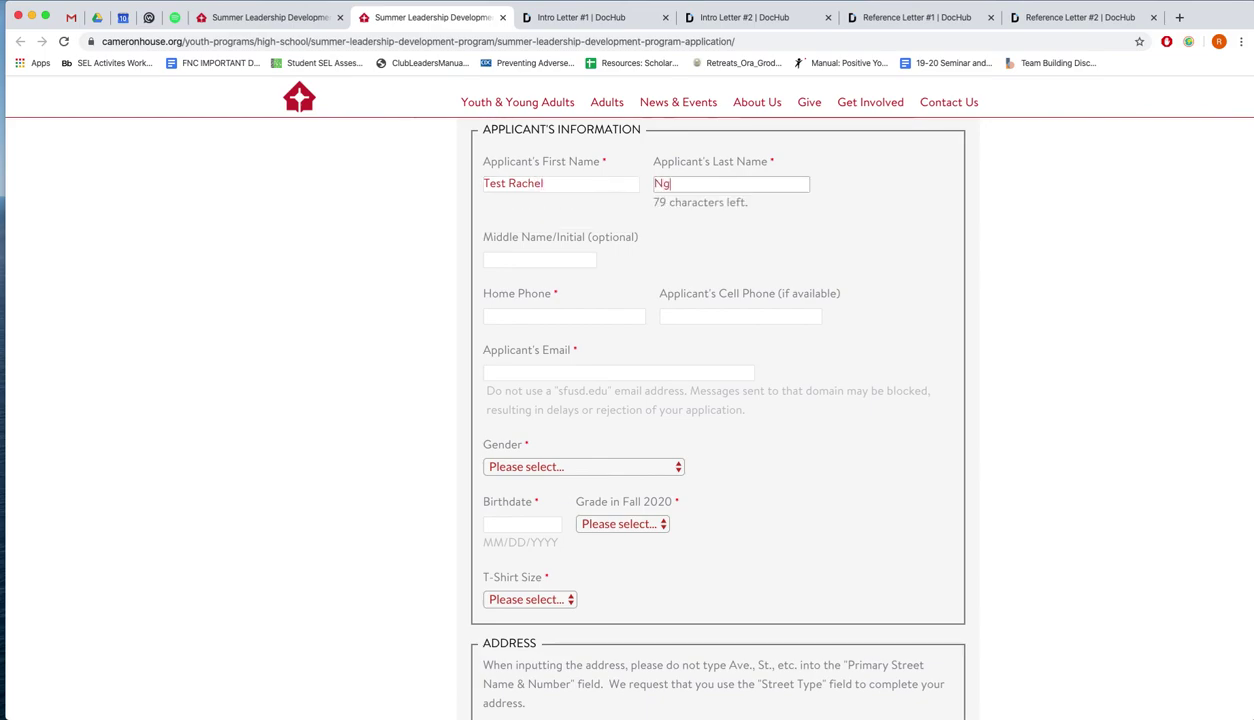
key("Tab")
key("Tab")
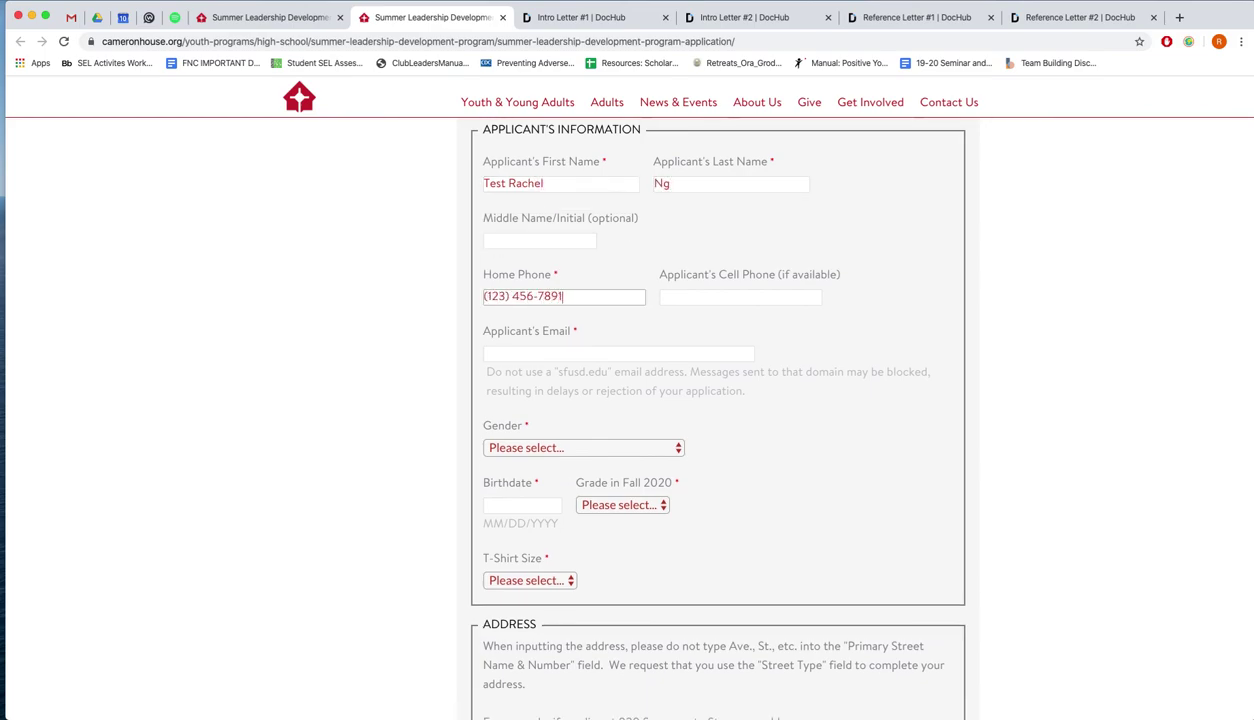
key("Tab")
key("Tab")
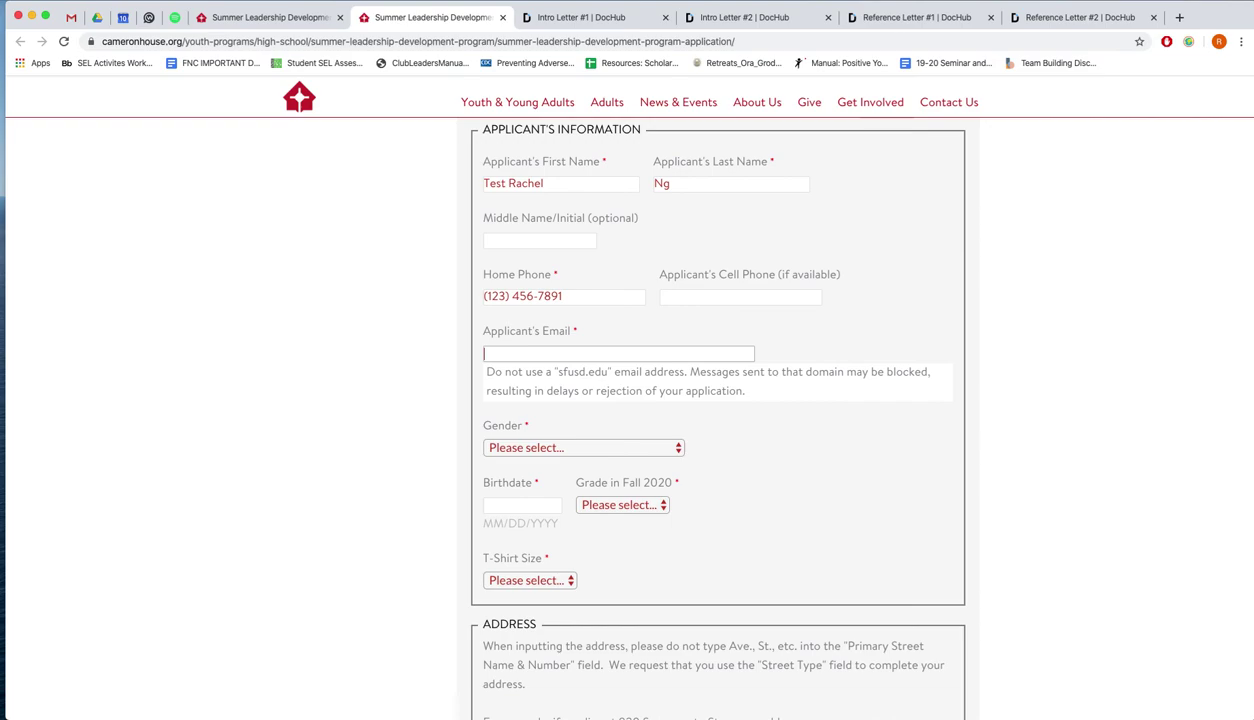
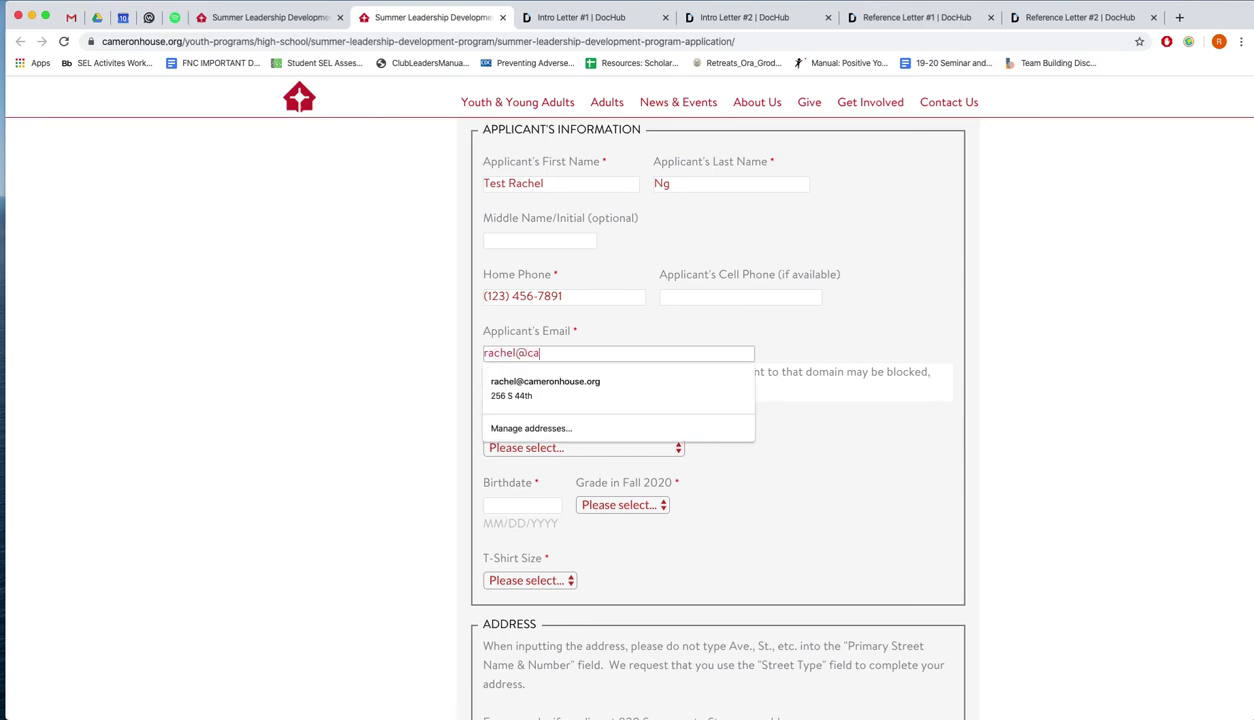
key("Tab")
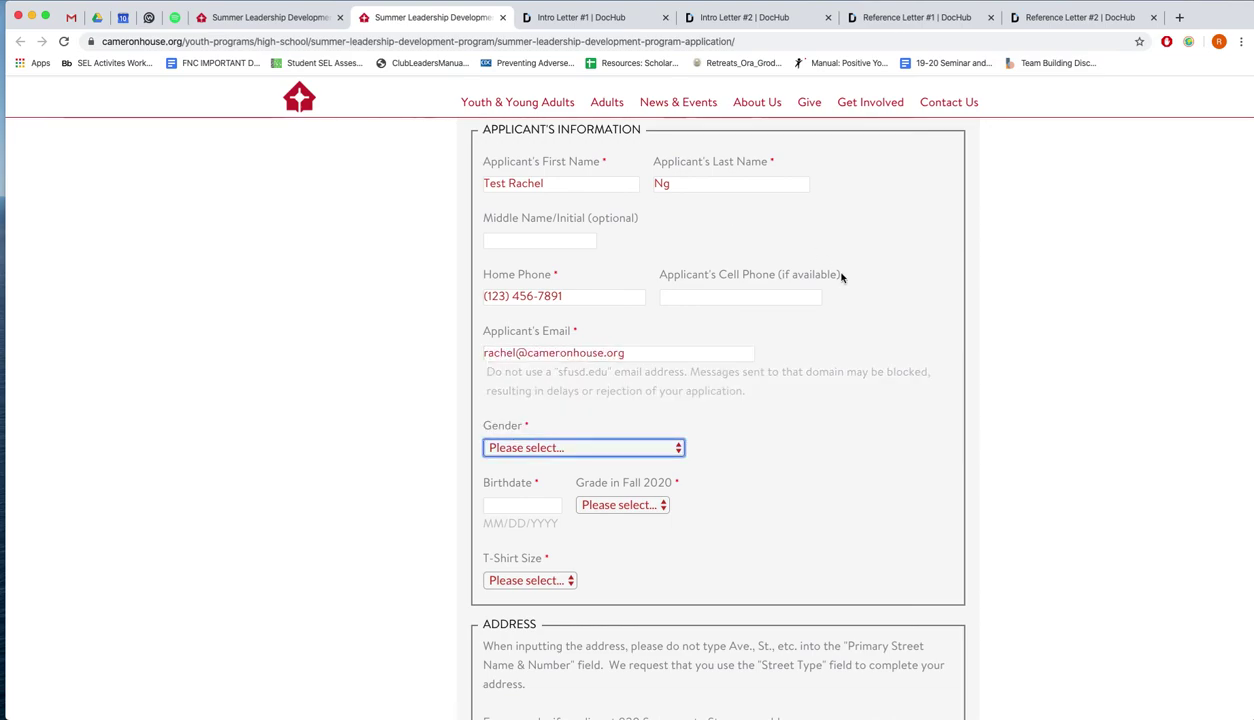
Set gender to Female, enter the birthdate, and choose grade 9 and T-shirt size Adult M
scroll(812, 322, "down", 1)
left_click(677, 400)
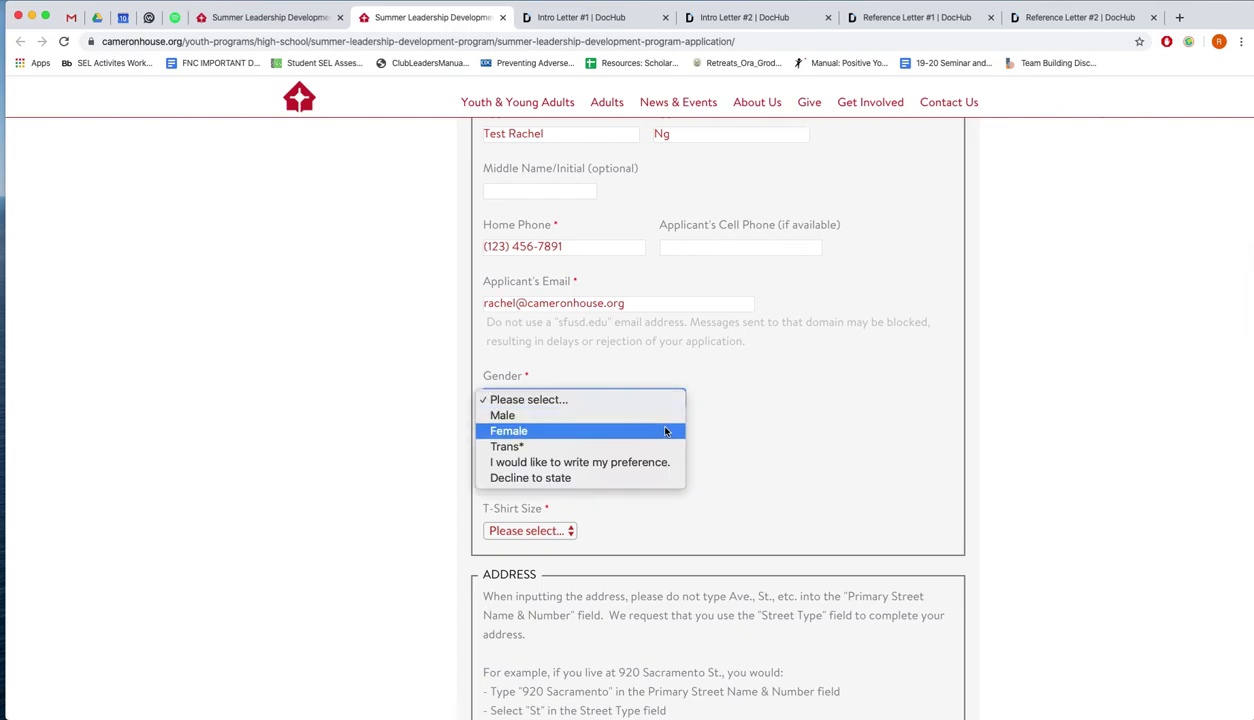
left_click(651, 430)
scroll(725, 430, "down", 1)
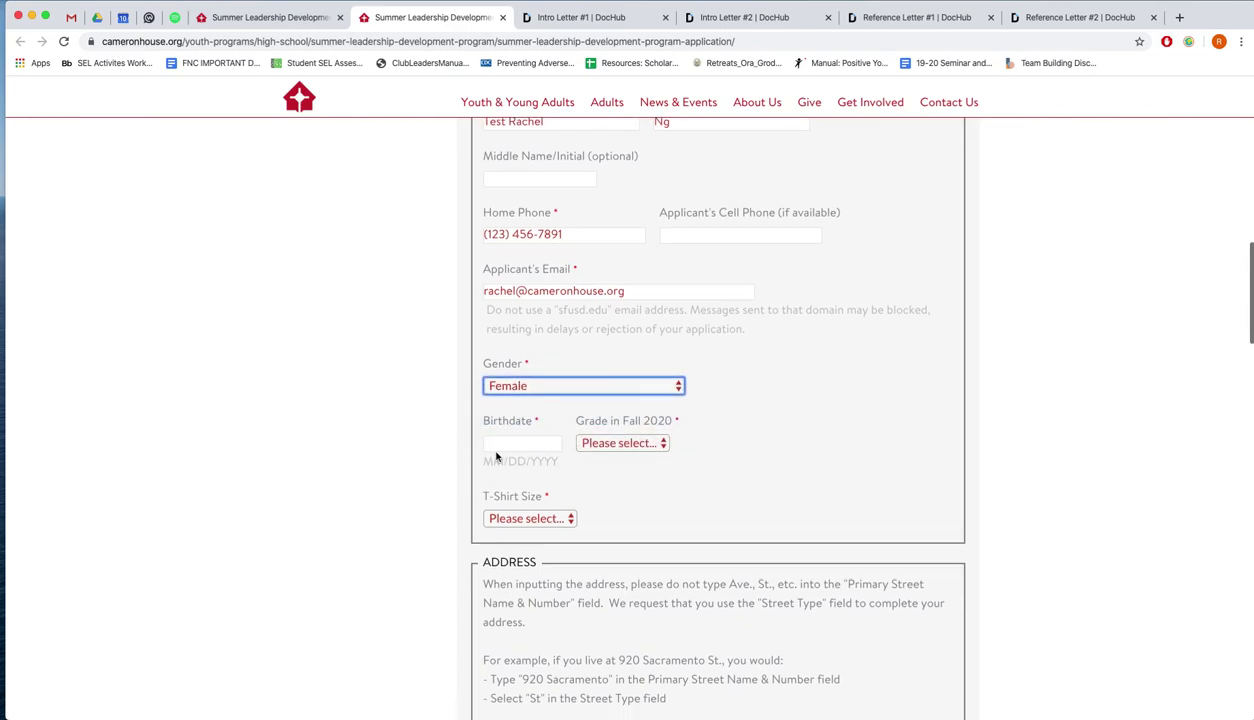
left_click(495, 443)
type("09/22/")
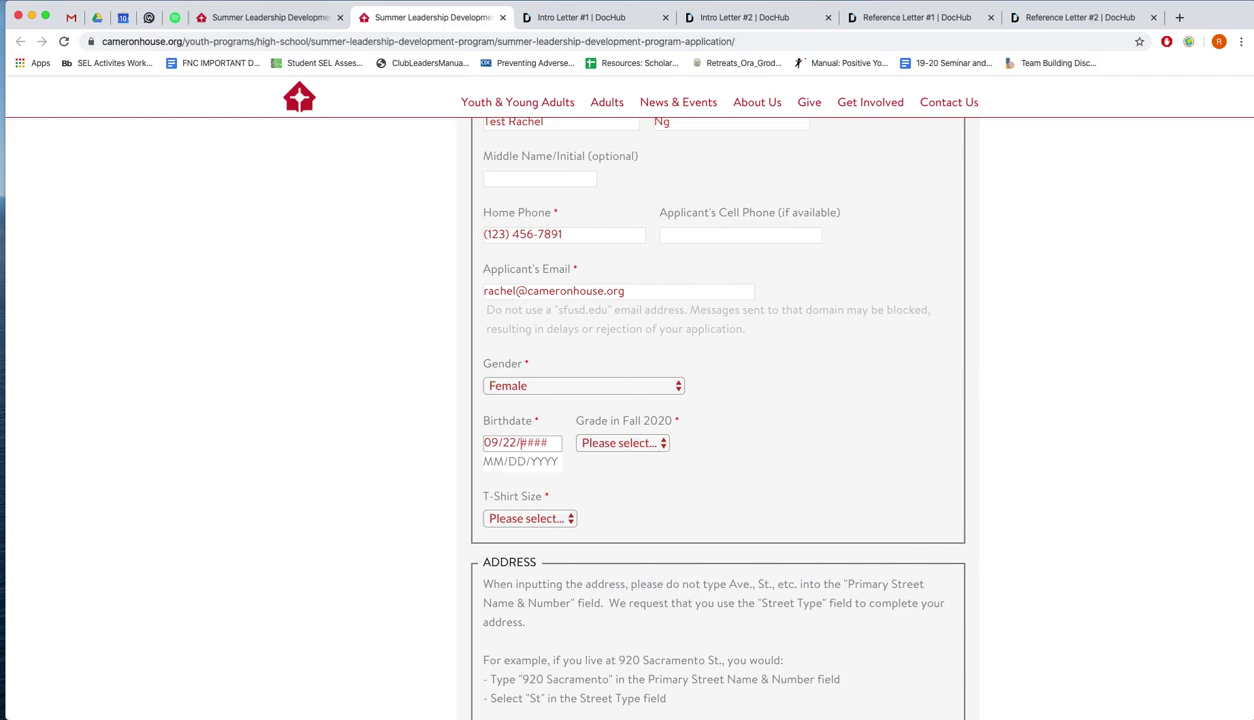
type("2001")
left_click(641, 442)
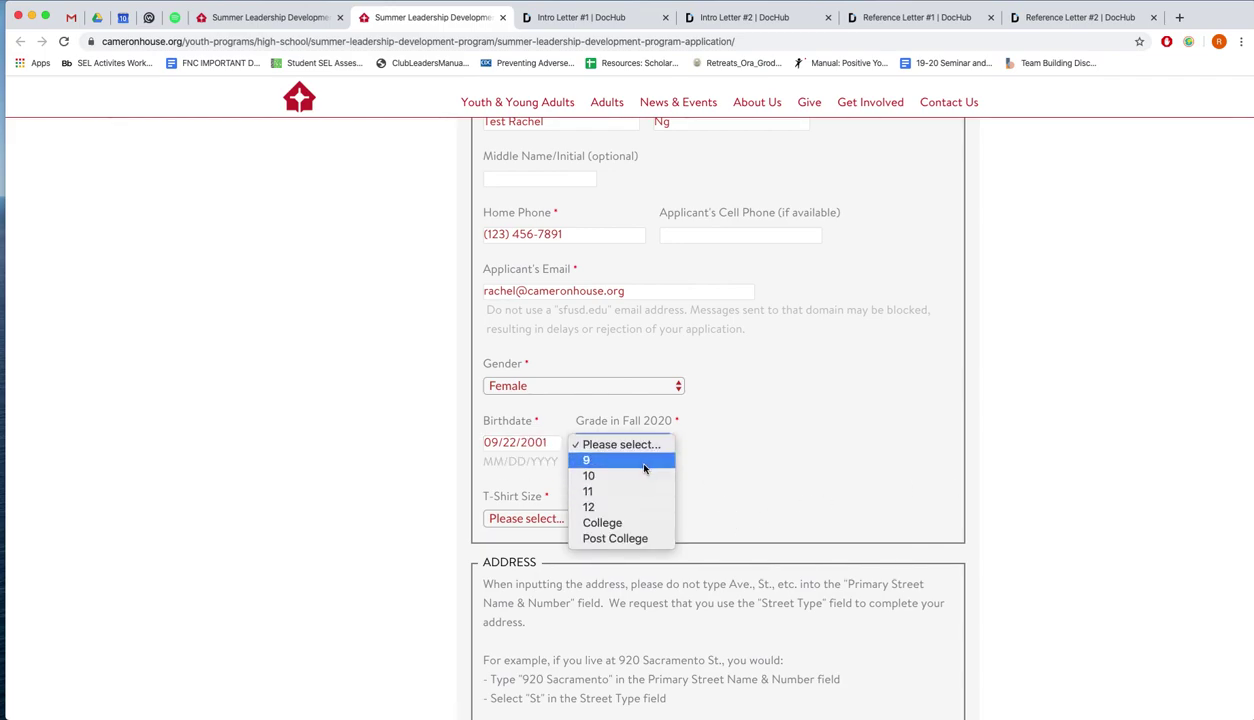
left_click(644, 463)
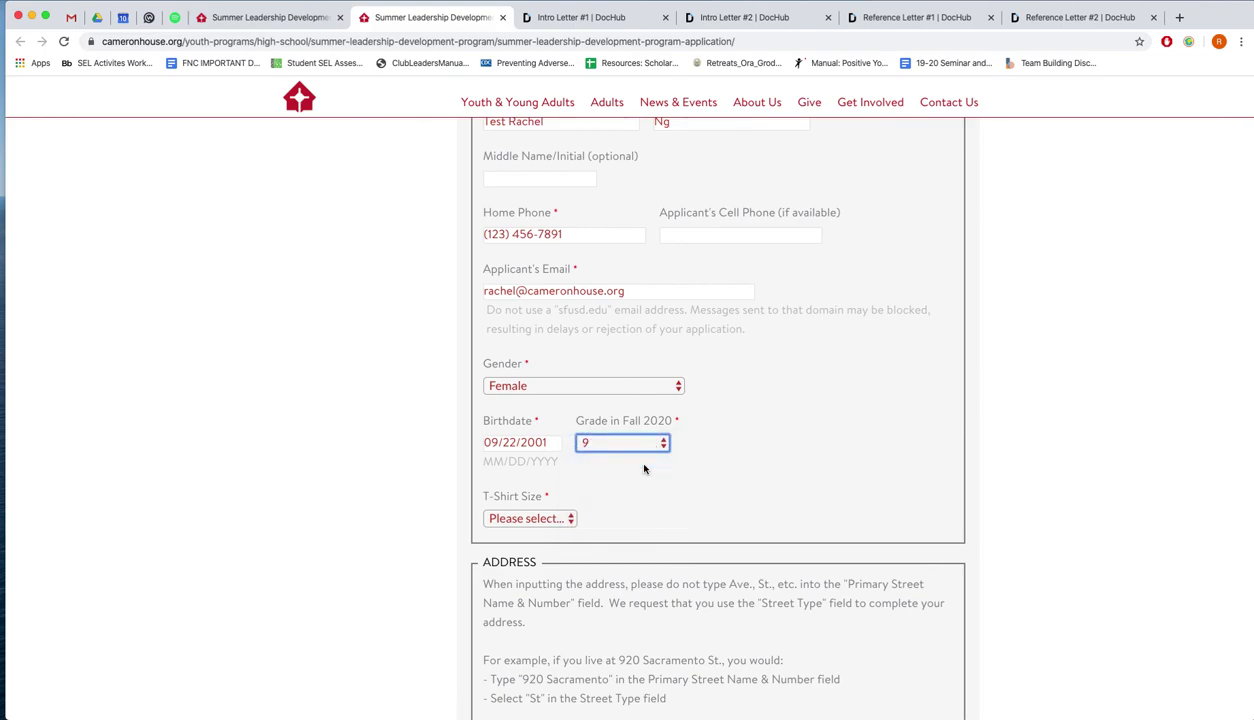
scroll(620, 466, "down", 1)
left_click(566, 464)
left_click(560, 495)
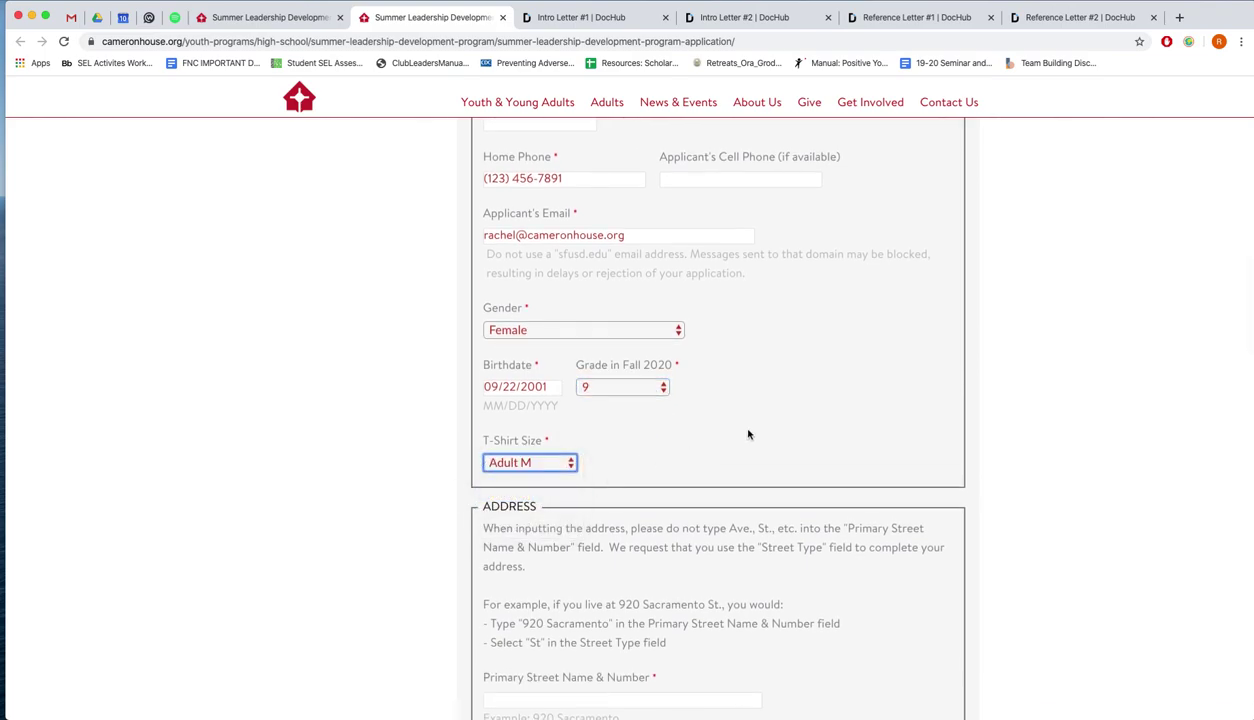
Enter the applicant's primary street name and number, with street type St
scroll(747, 432, "down", 3)
scroll(745, 430, "down", 2)
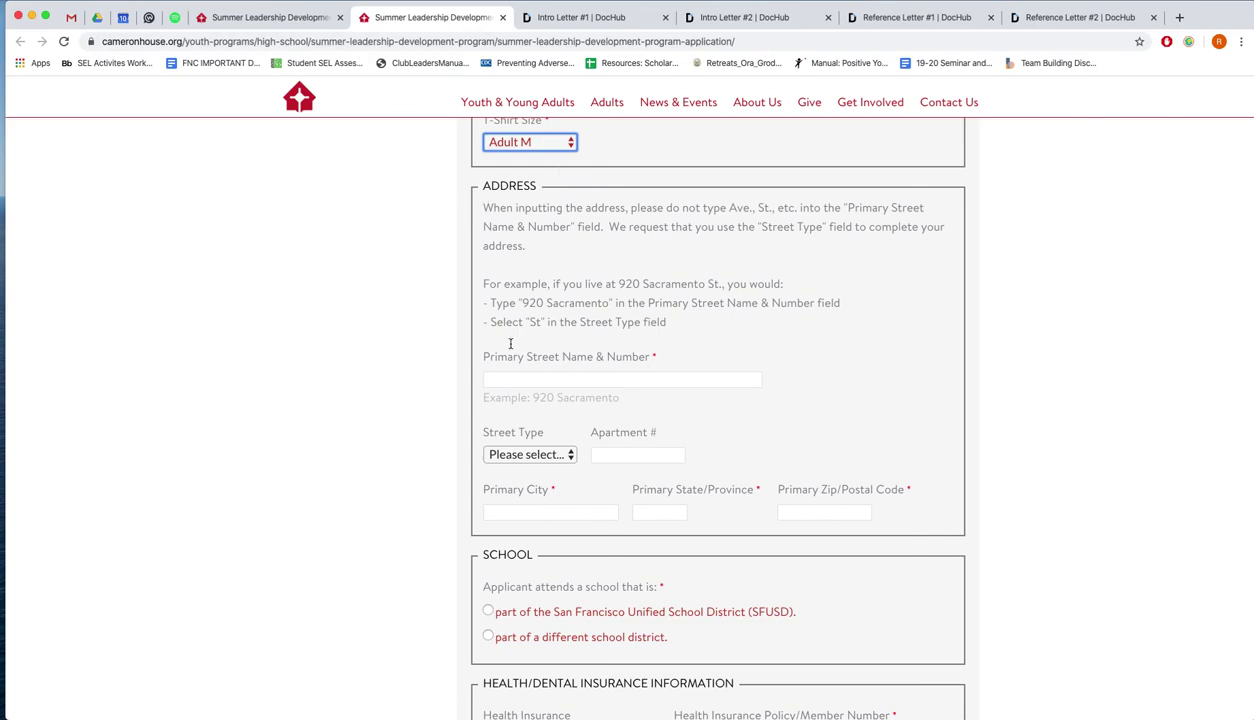
left_click(517, 383)
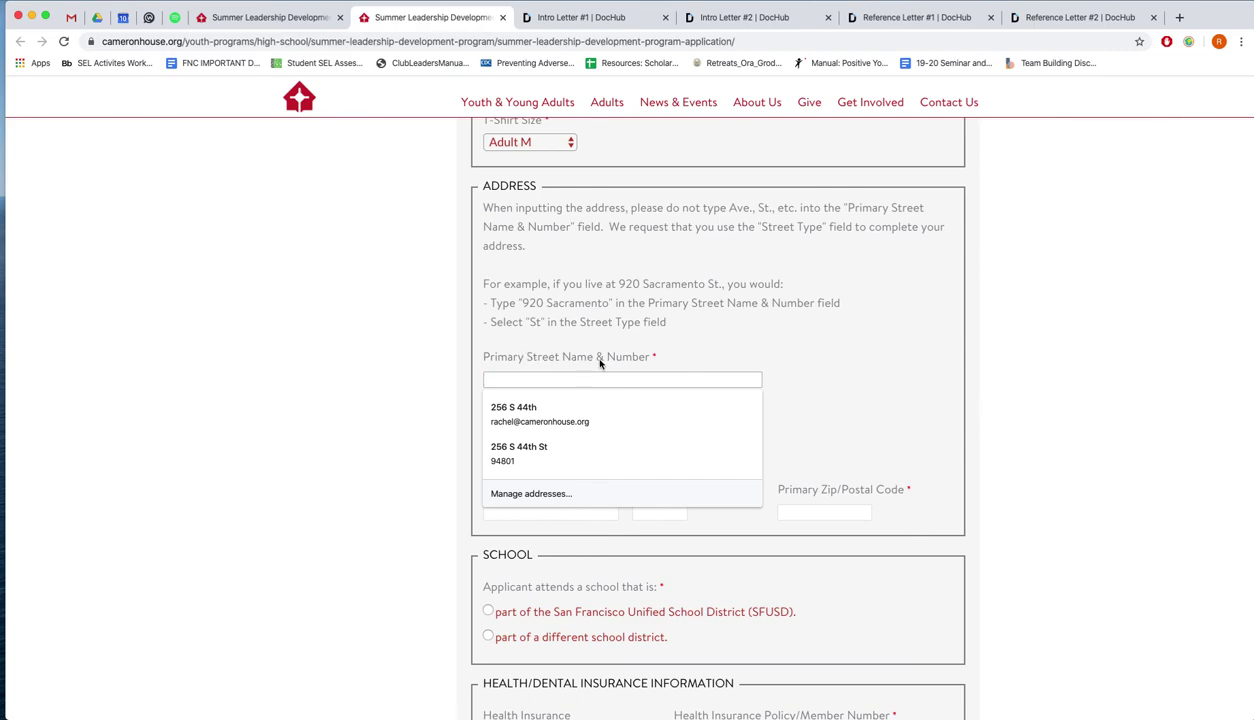
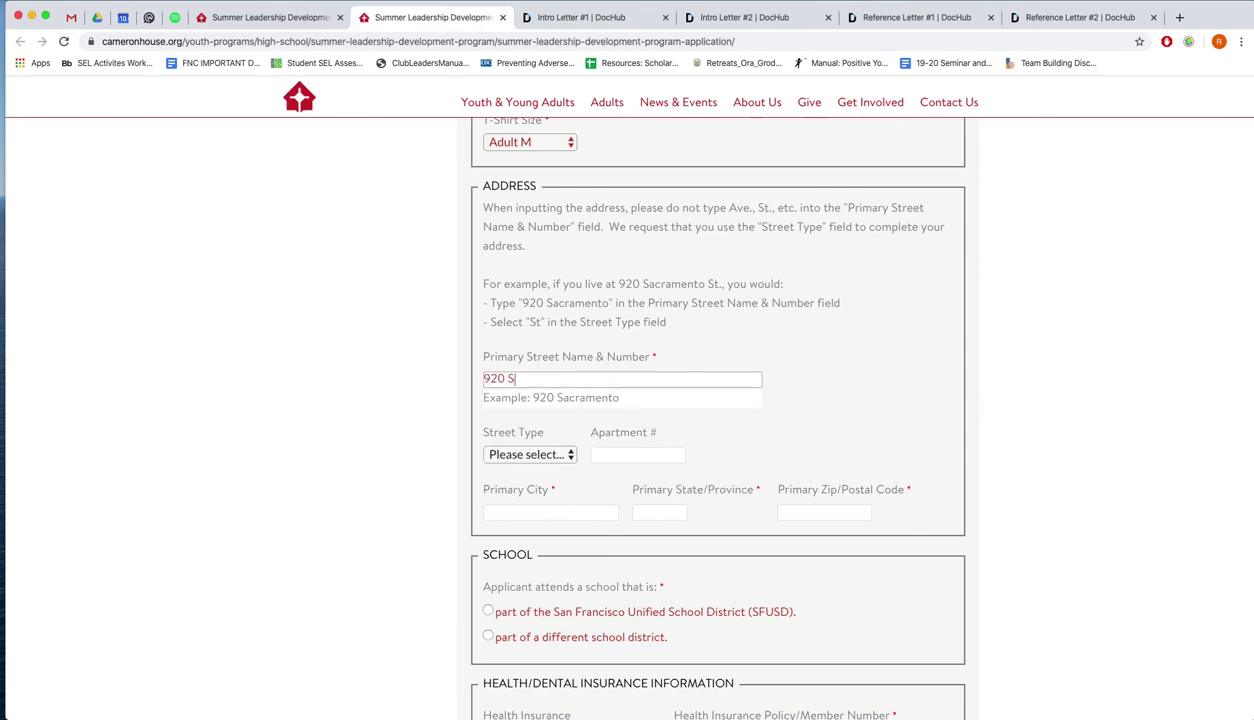
left_click(531, 453)
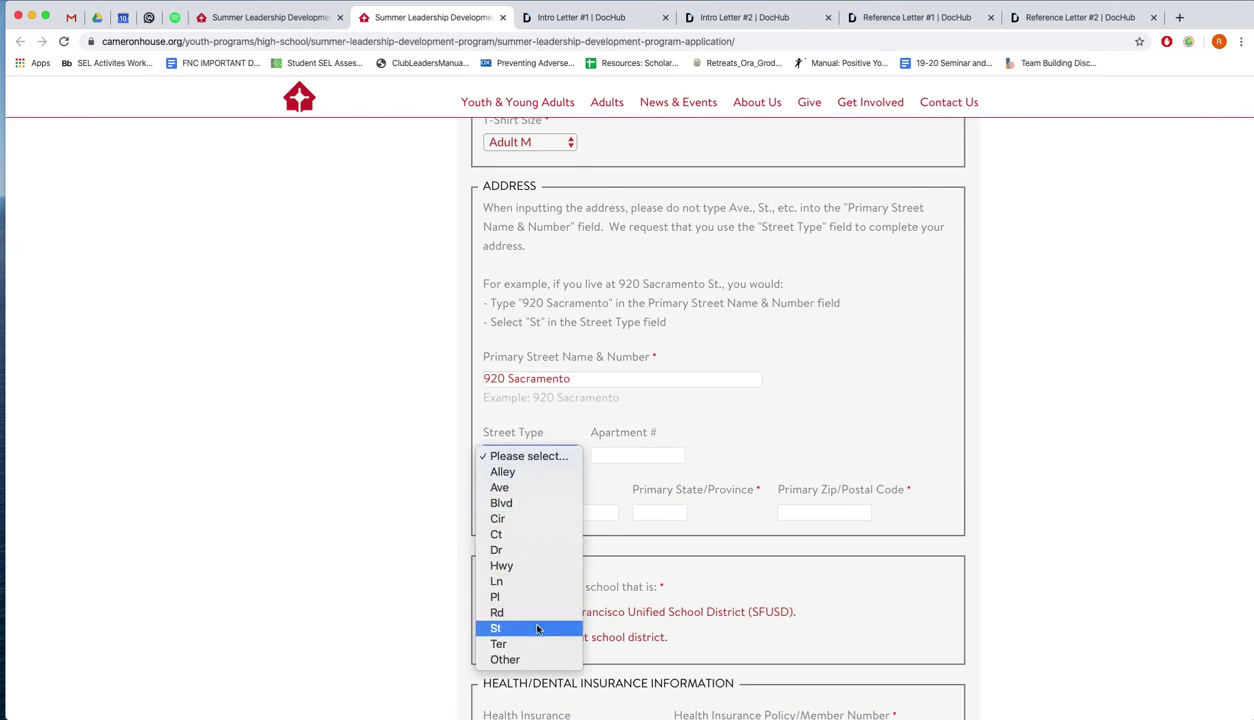
left_click(540, 628)
left_click(552, 458)
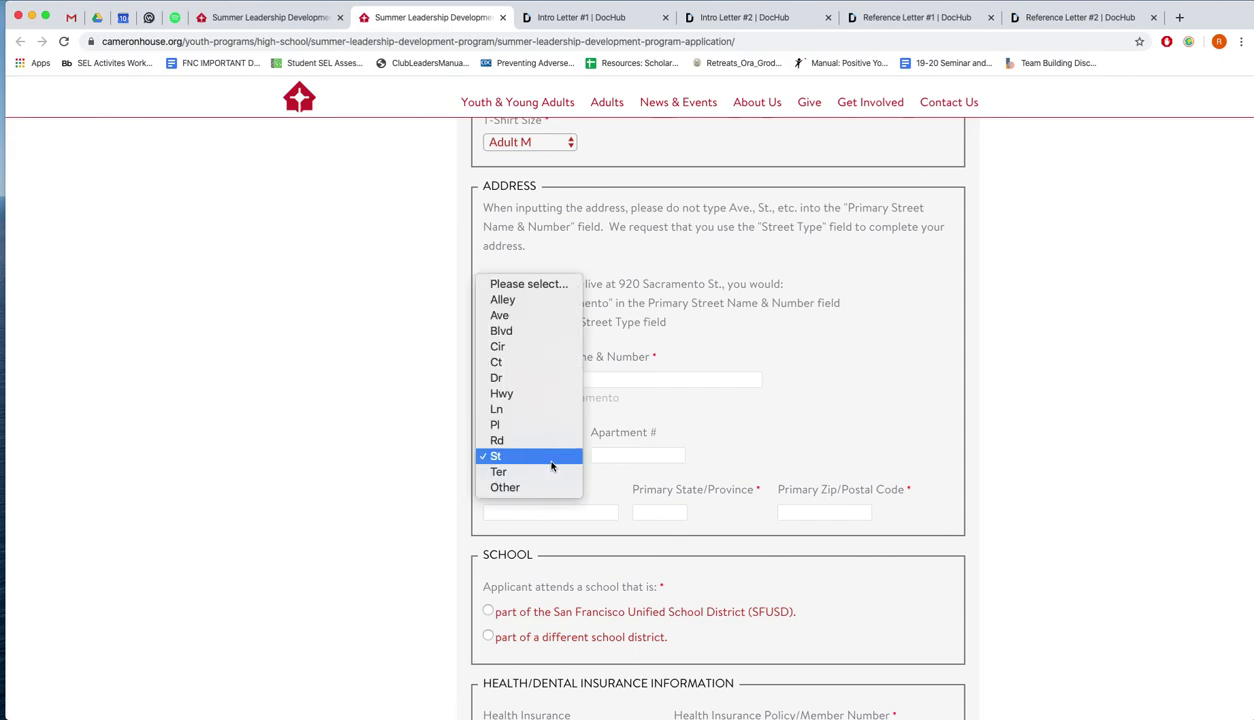
left_click(747, 425)
Fill in the applicant's city, state and ZIP code
left_click(578, 513)
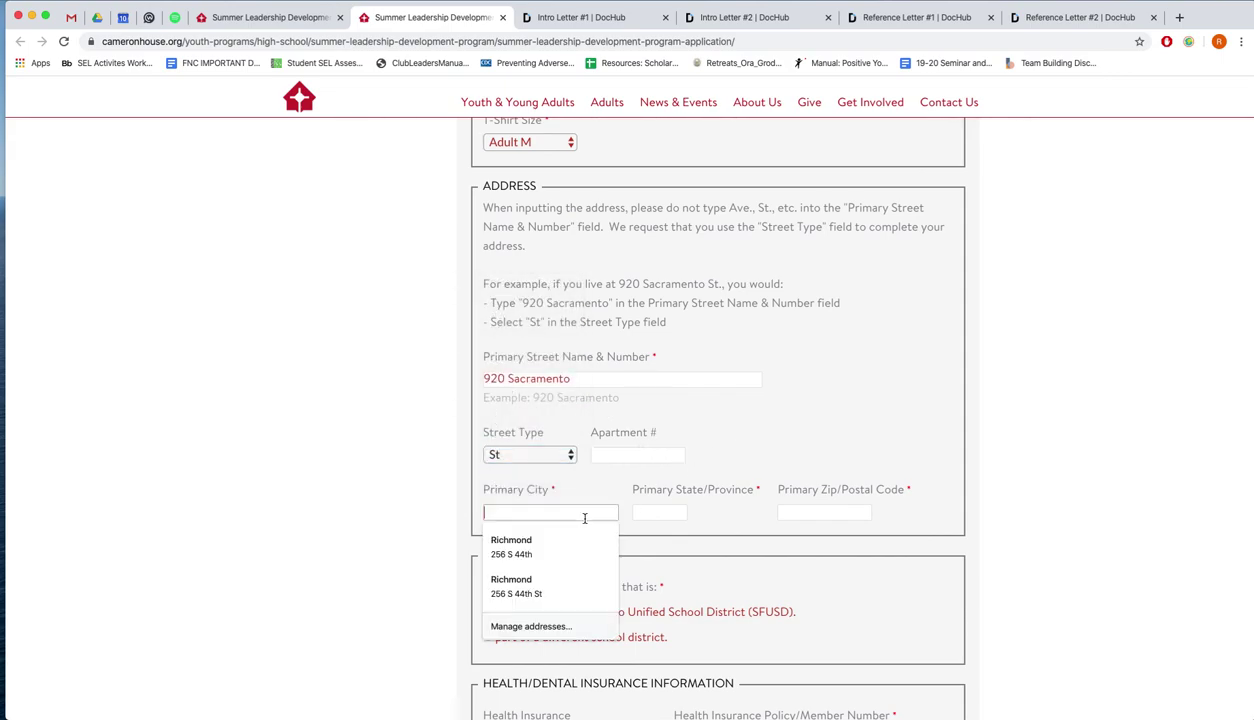
type("San Francisco")
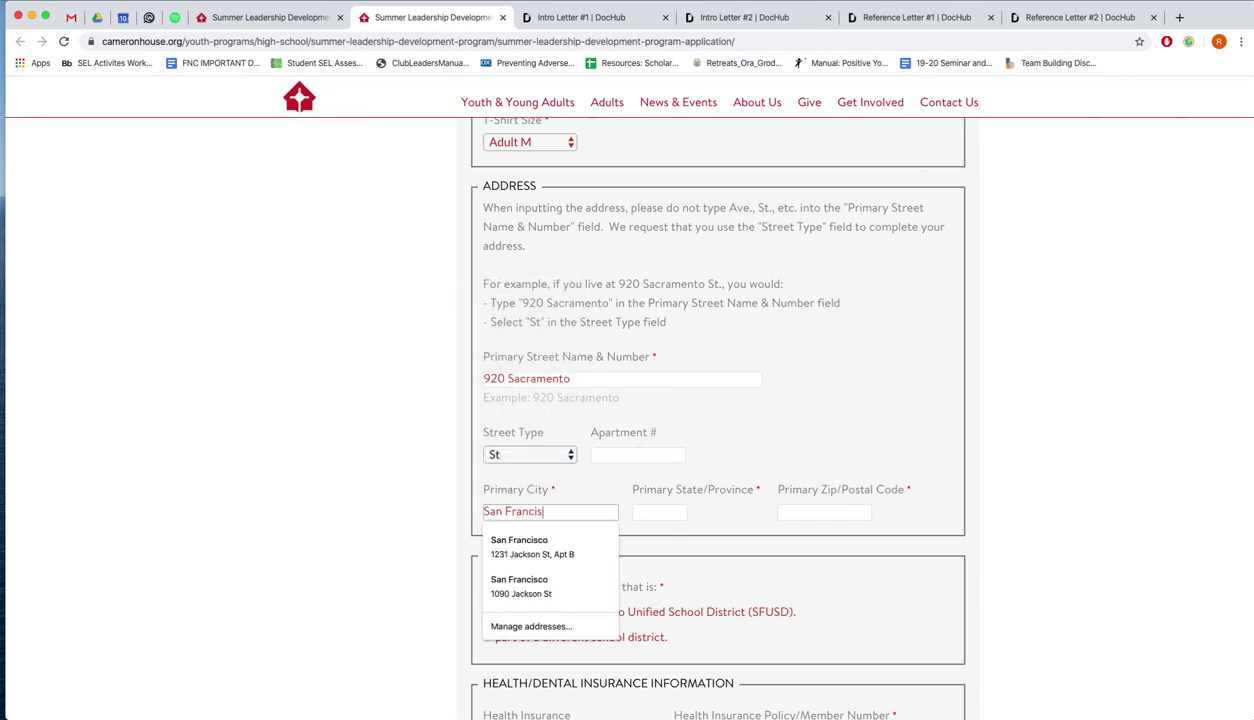
key("Tab")
type("CA")
key("Tab")
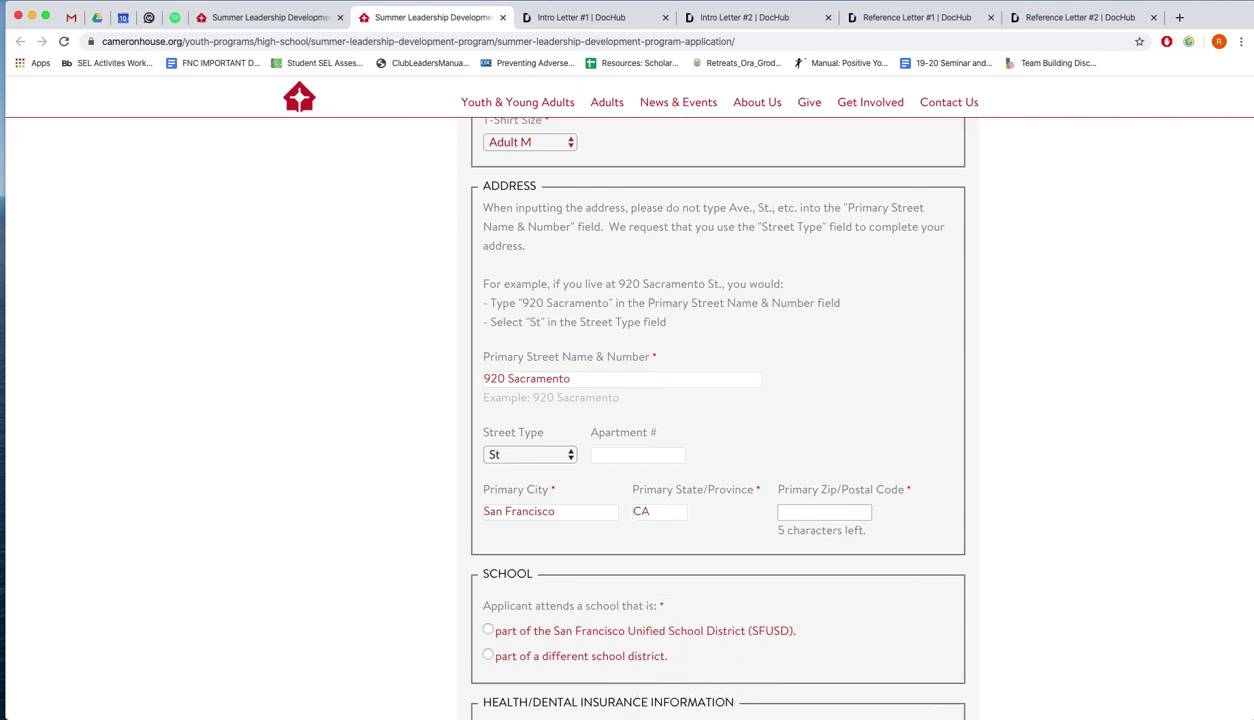
type("94108")
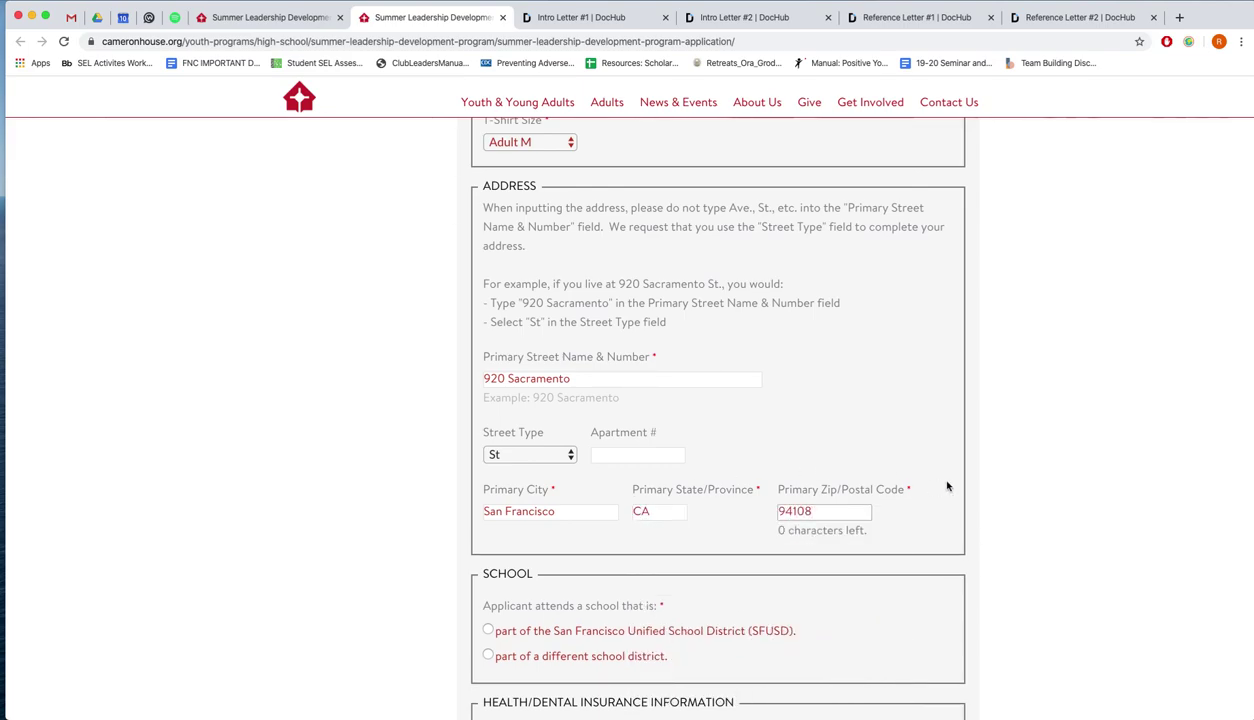
Mark the school as SFUSD and select Ruth Asawa San Francisco School of the Arts (SOTA)
scroll(923, 514, "down", 5)
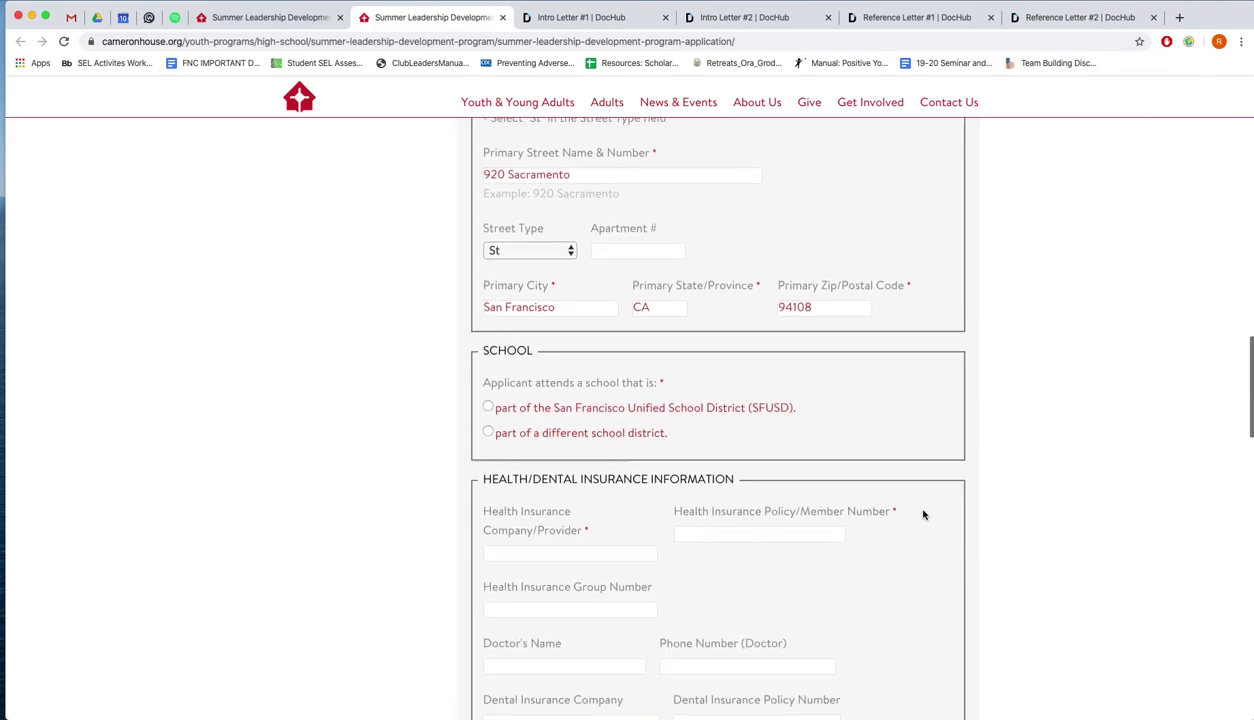
scroll(923, 514, "down", 1)
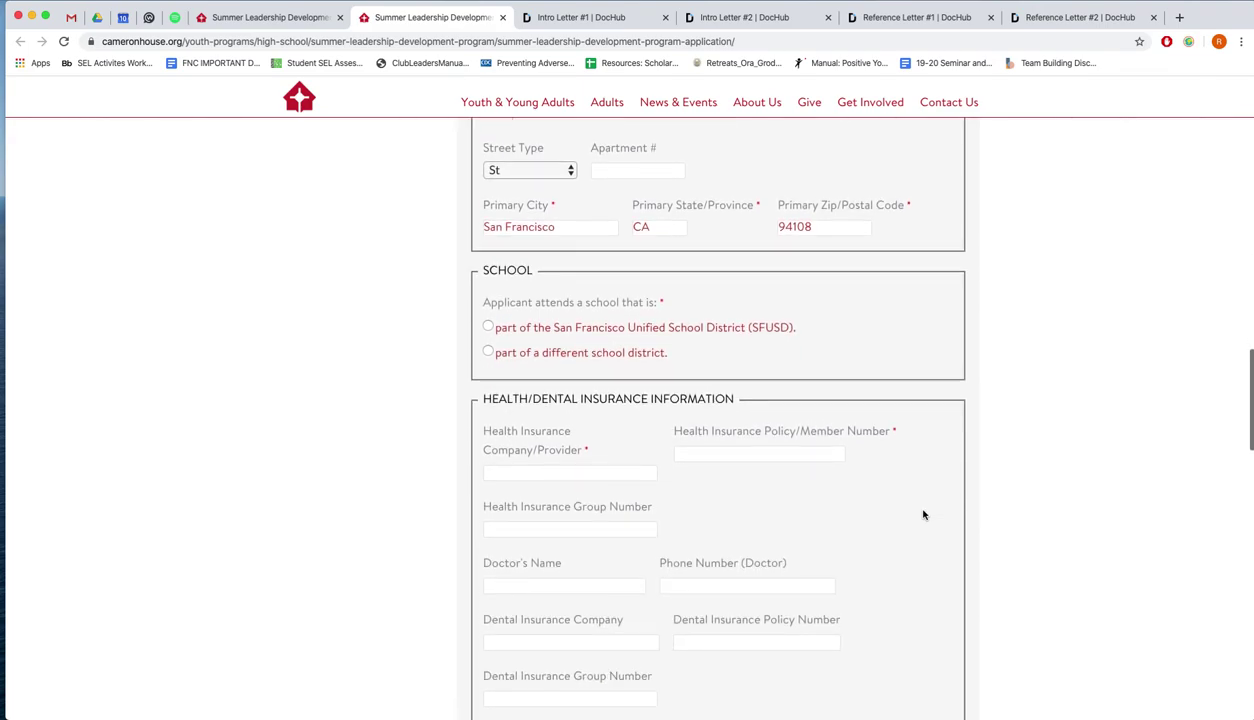
left_click(784, 334)
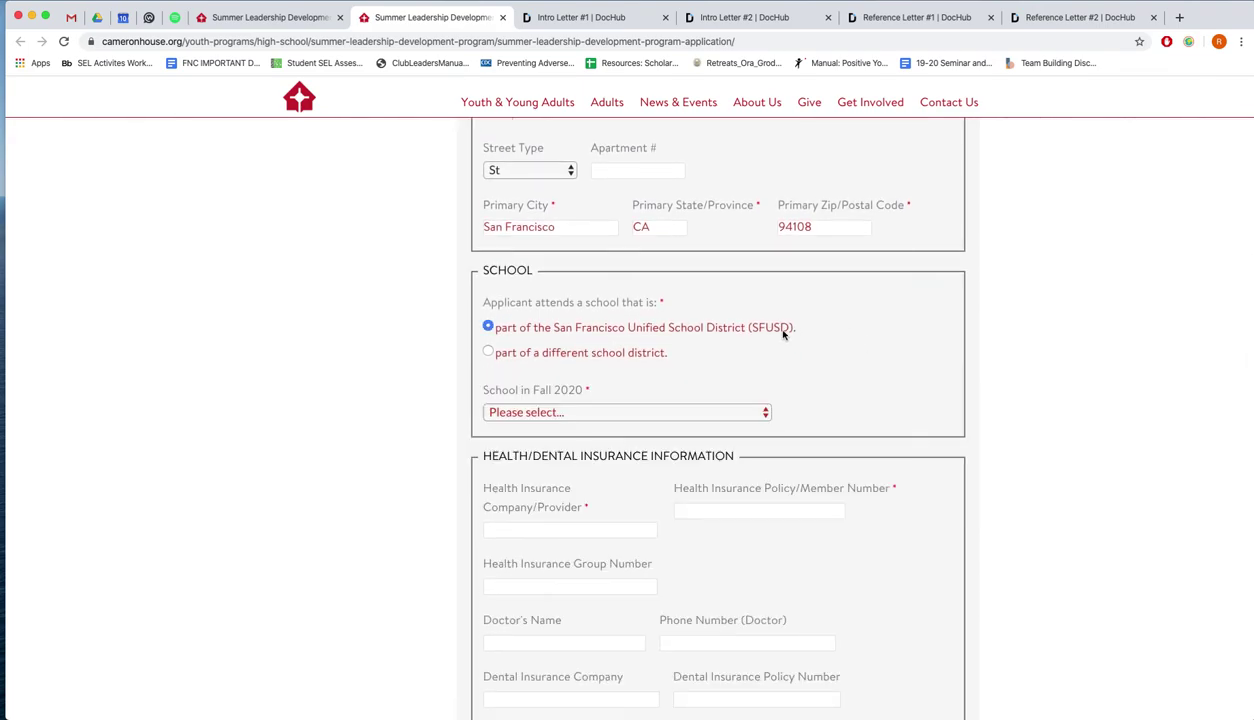
left_click(760, 412)
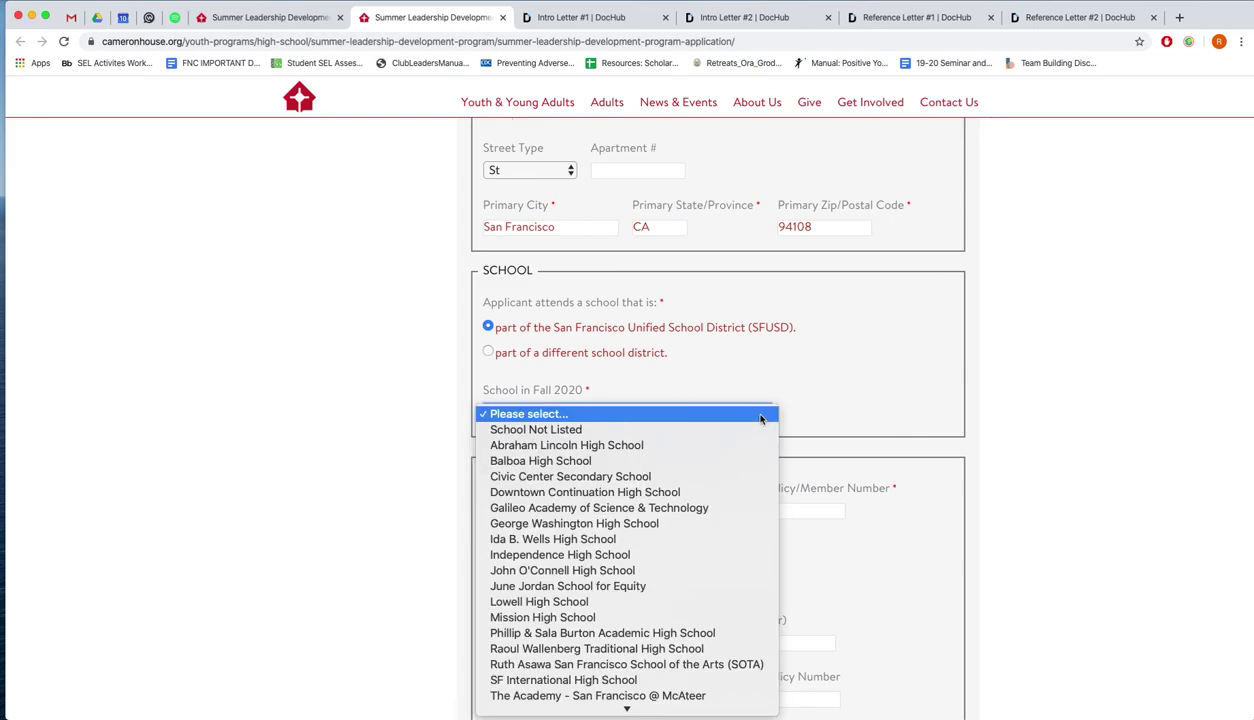
scroll(721, 548, "down", 1)
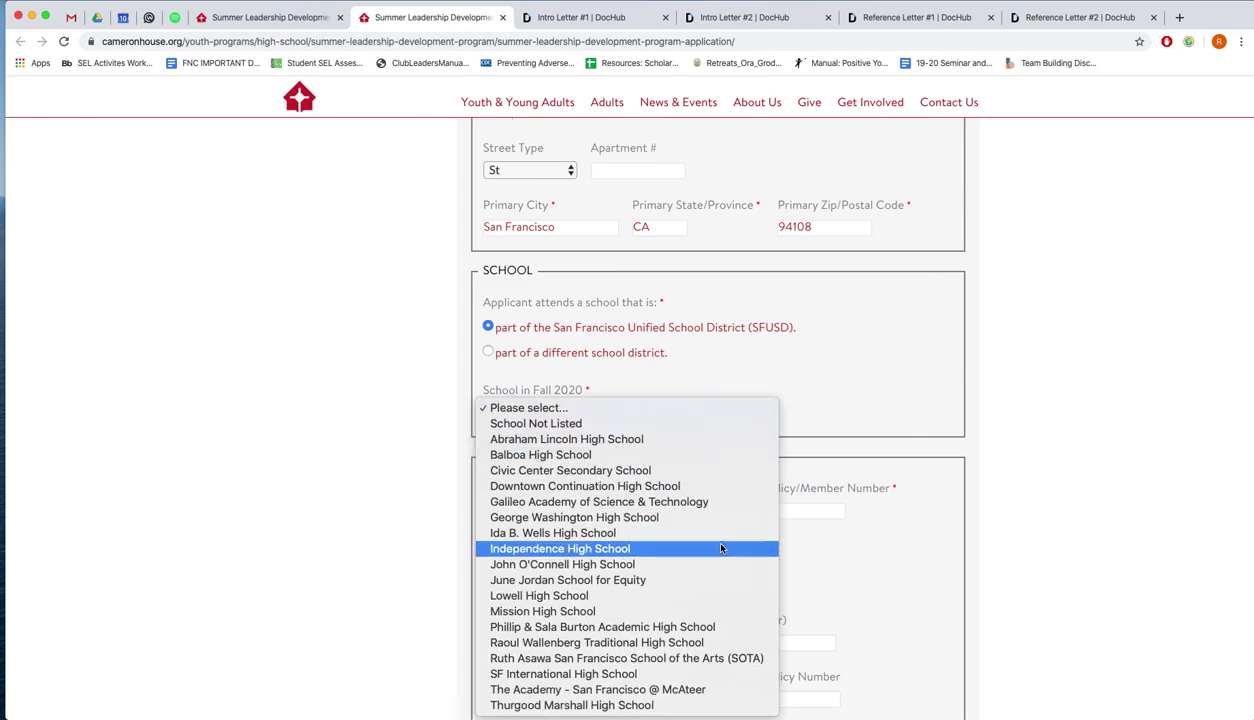
left_click(718, 658)
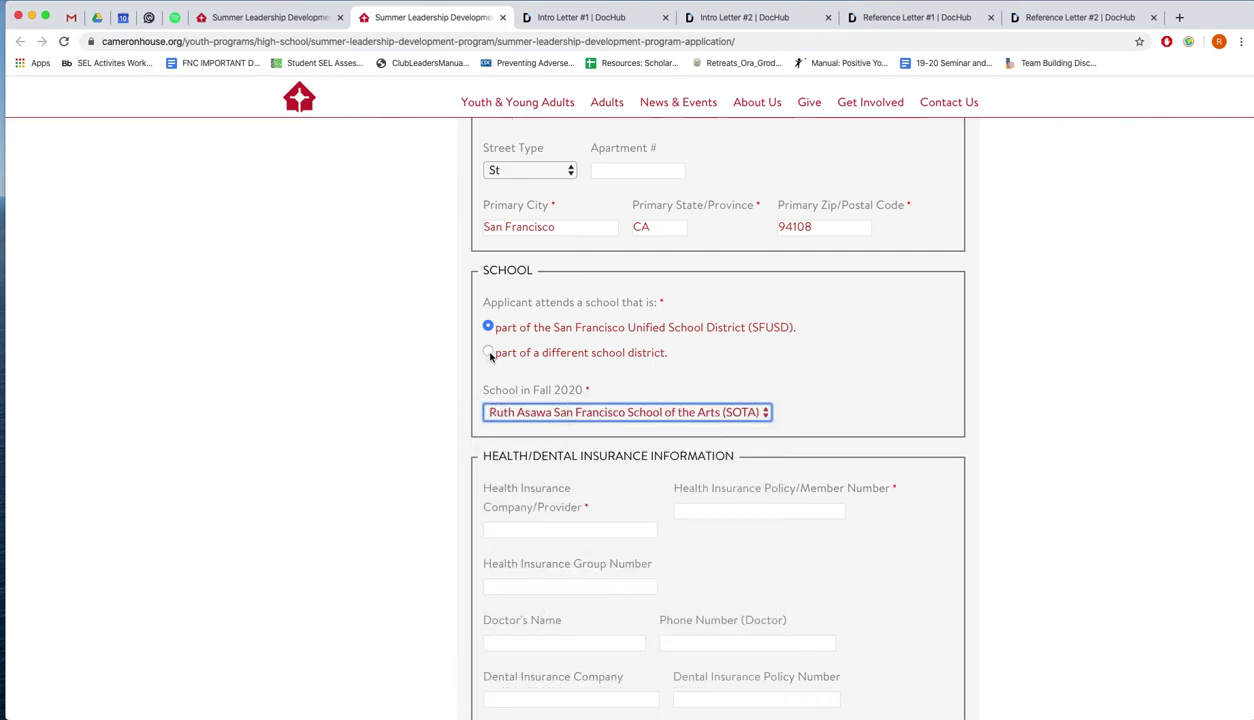
Enter Kaiser Test as the health insurance provider and fill in the policy/member number
scroll(446, 372, "down", 5)
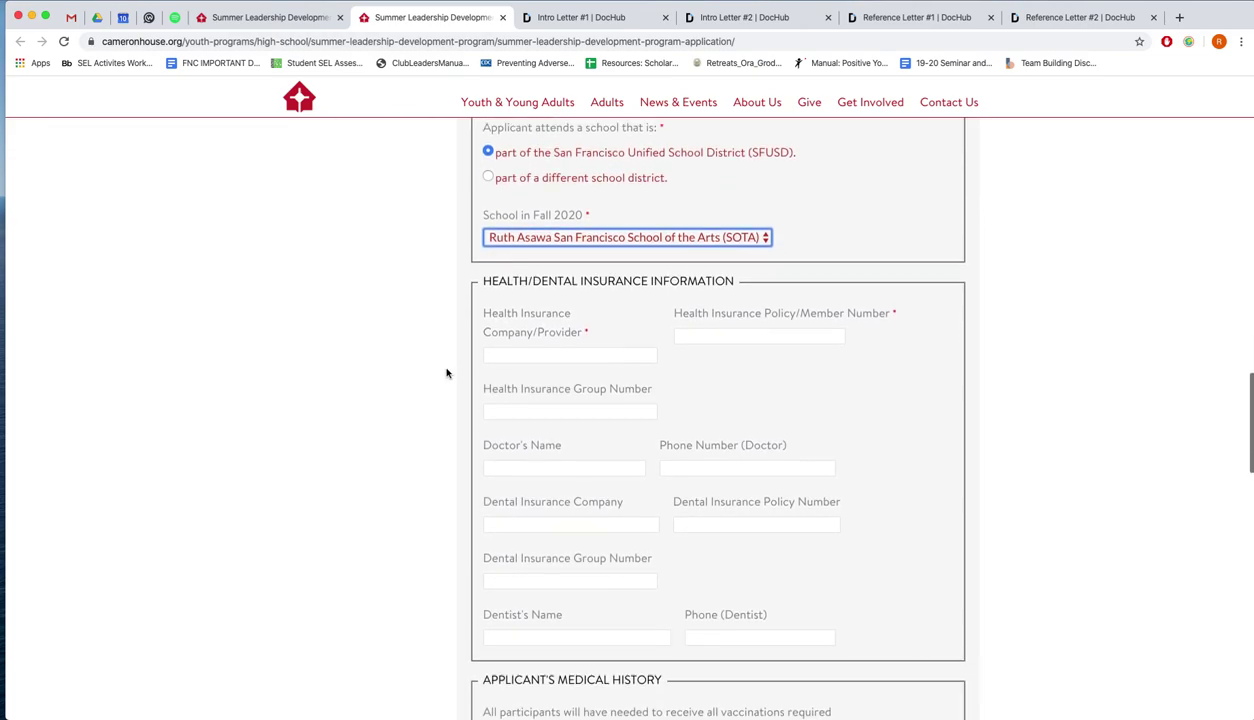
scroll(446, 372, "down", 1)
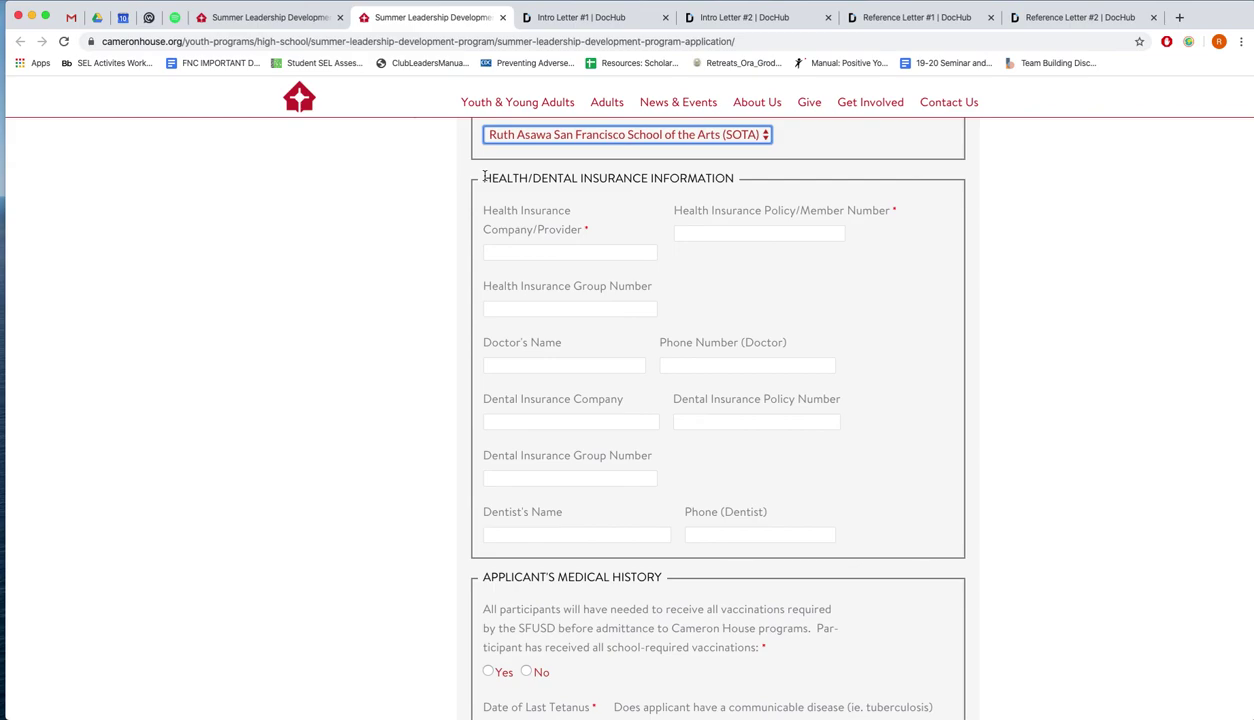
left_click(386, 297)
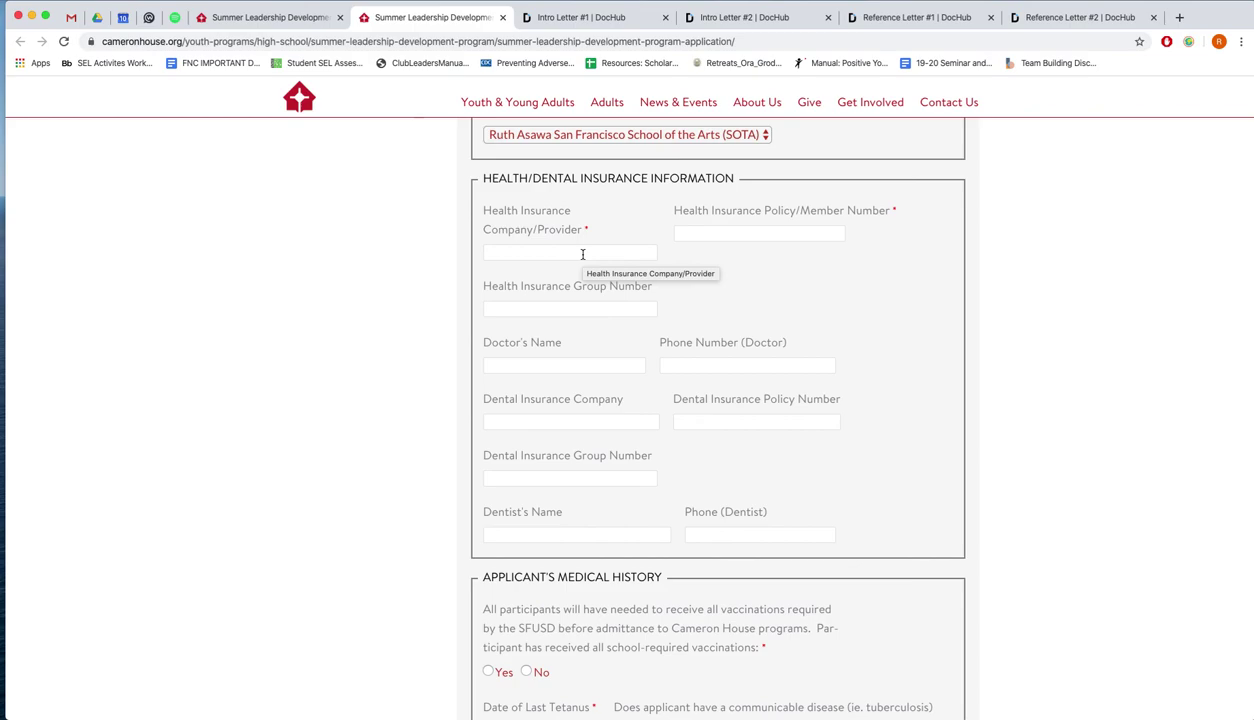
left_click(583, 254)
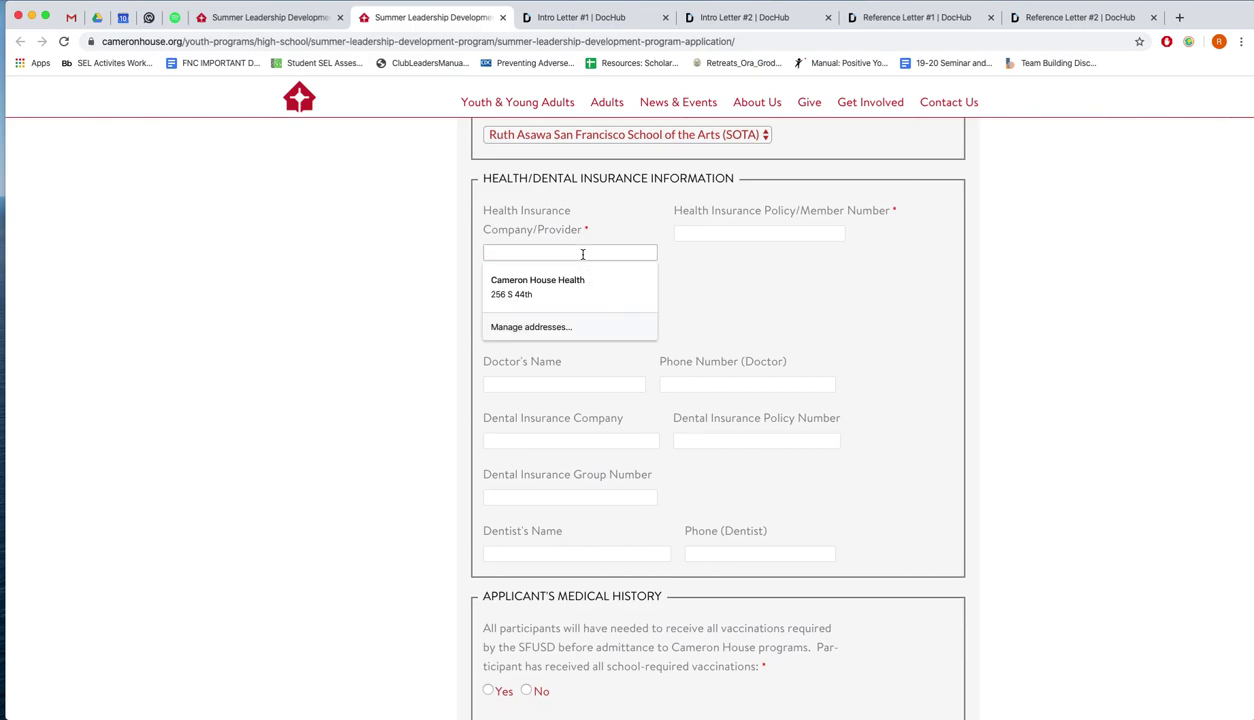
type("Kaiser Test")
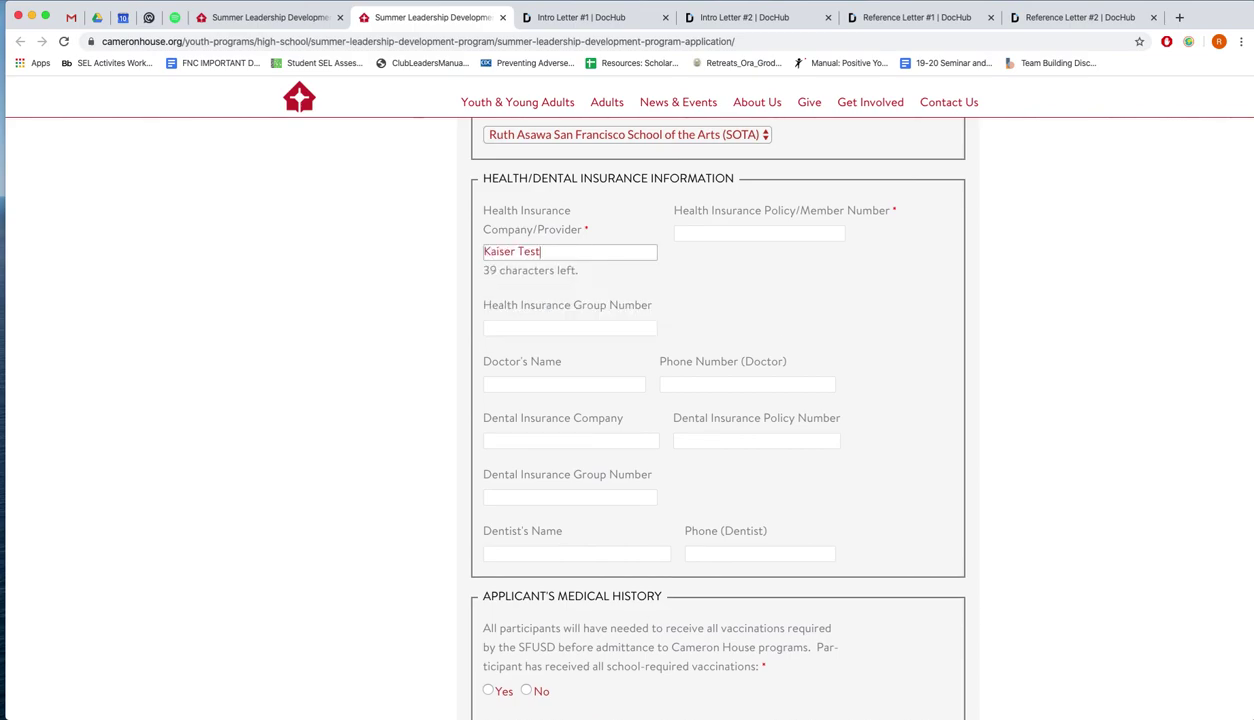
left_click(759, 233)
type("12345")
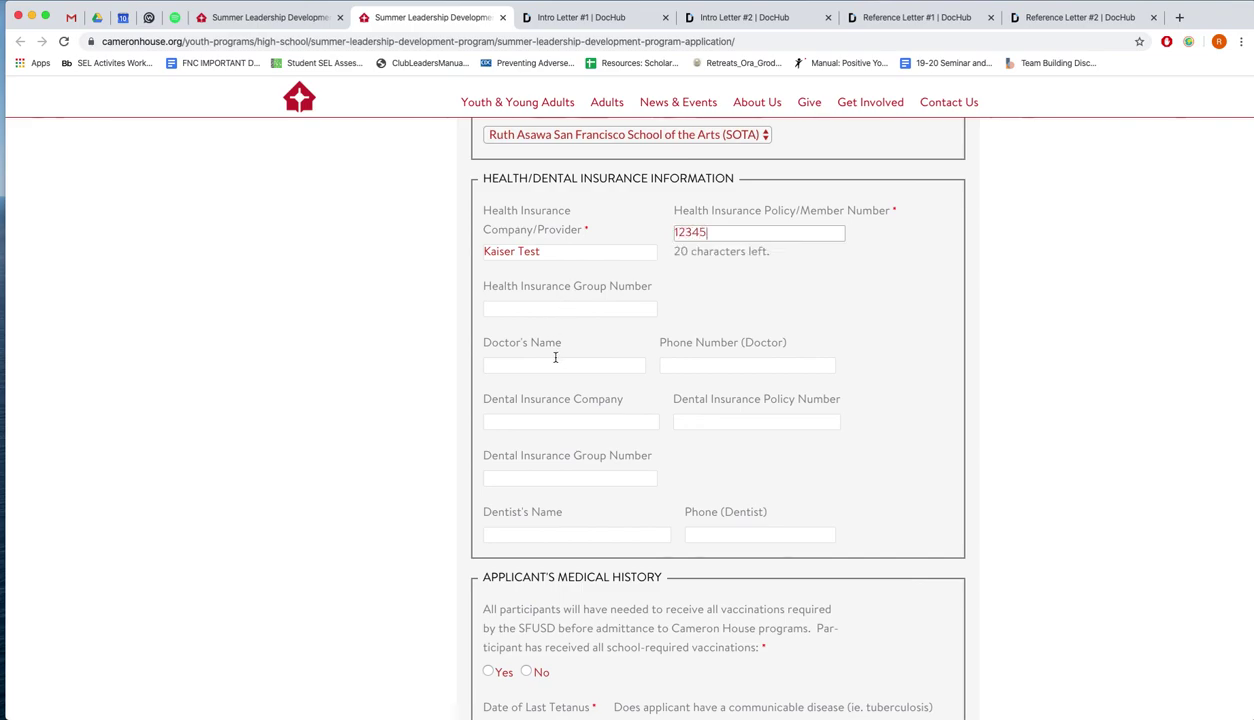
Fill in the doctor's name and the doctor's phone number
left_click(557, 364)
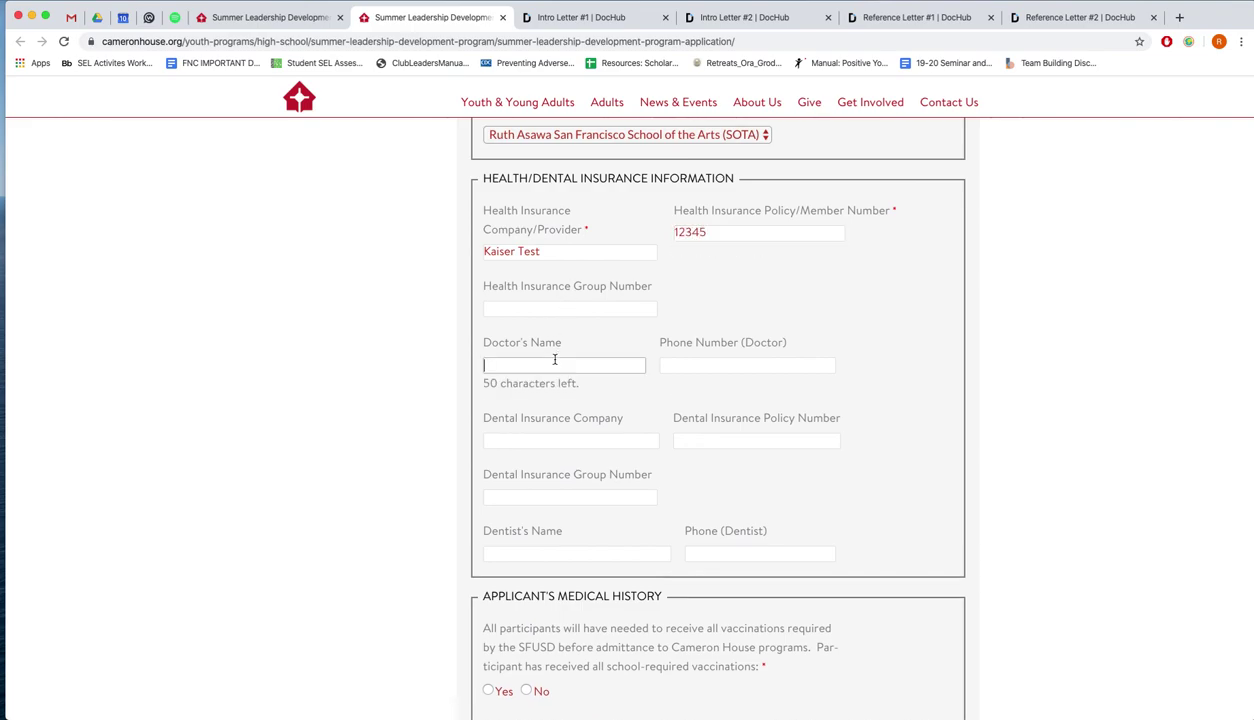
type("Dr. Kim")
key("Tab")
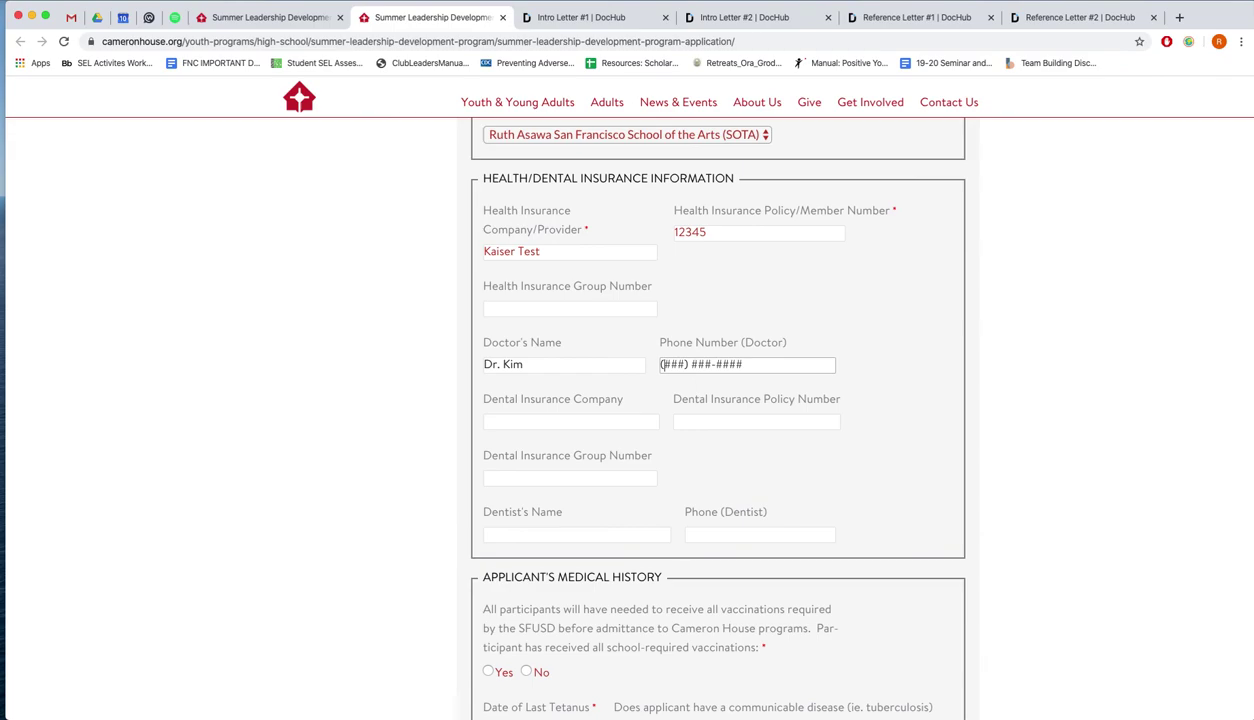
type("123) 451-2345")
left_click(588, 232)
left_click(585, 232)
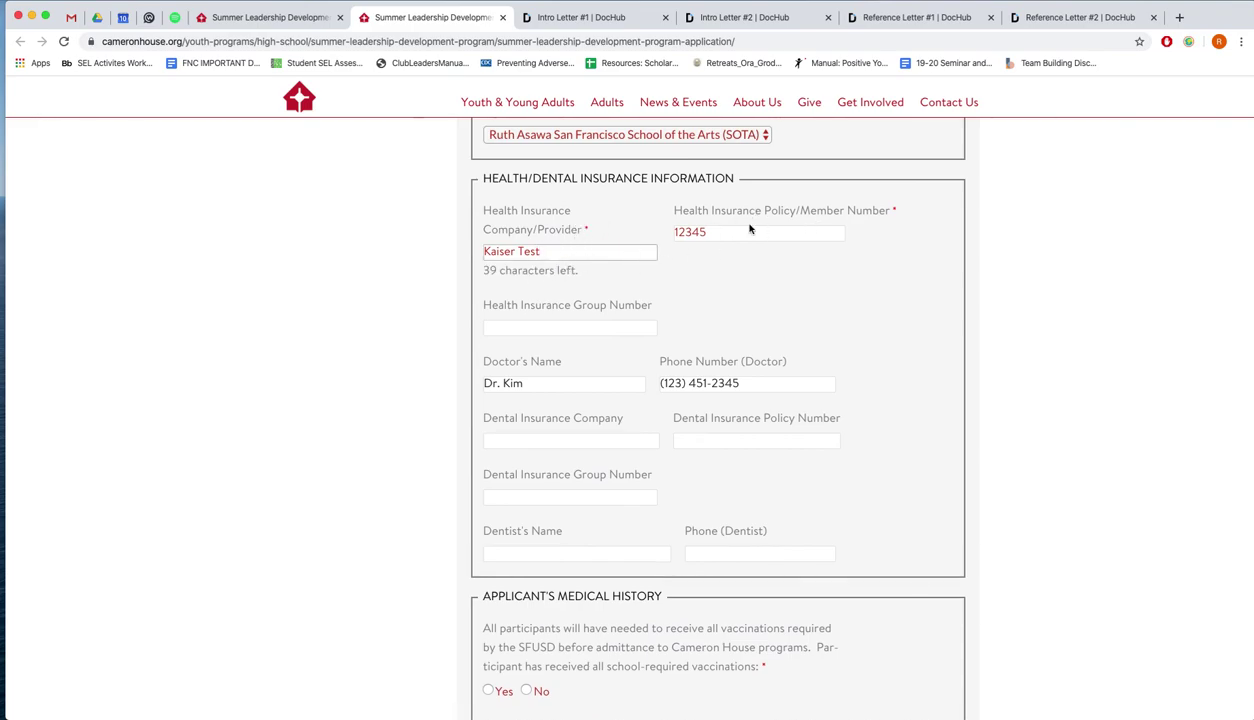
Answer Yes to all vaccinations, enter last tetanus date 03/09/2020, and answer No to communicable disease
scroll(950, 410, "down", 5)
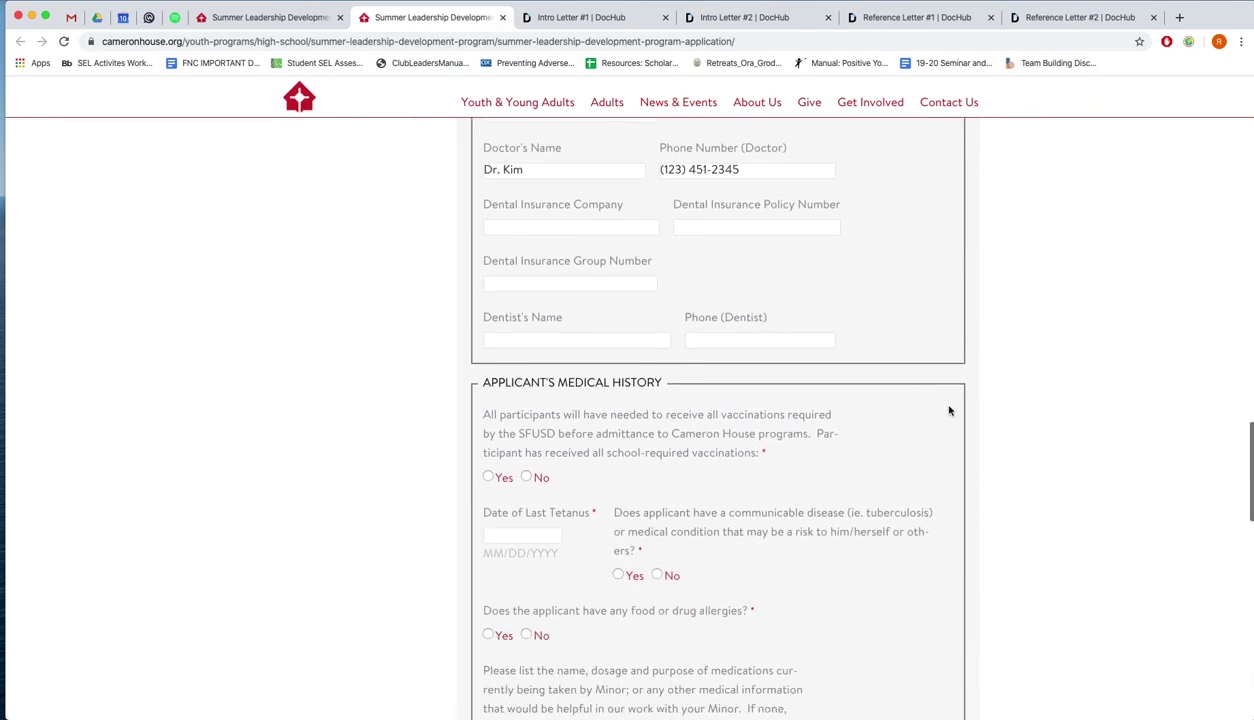
scroll(950, 410, "down", 6)
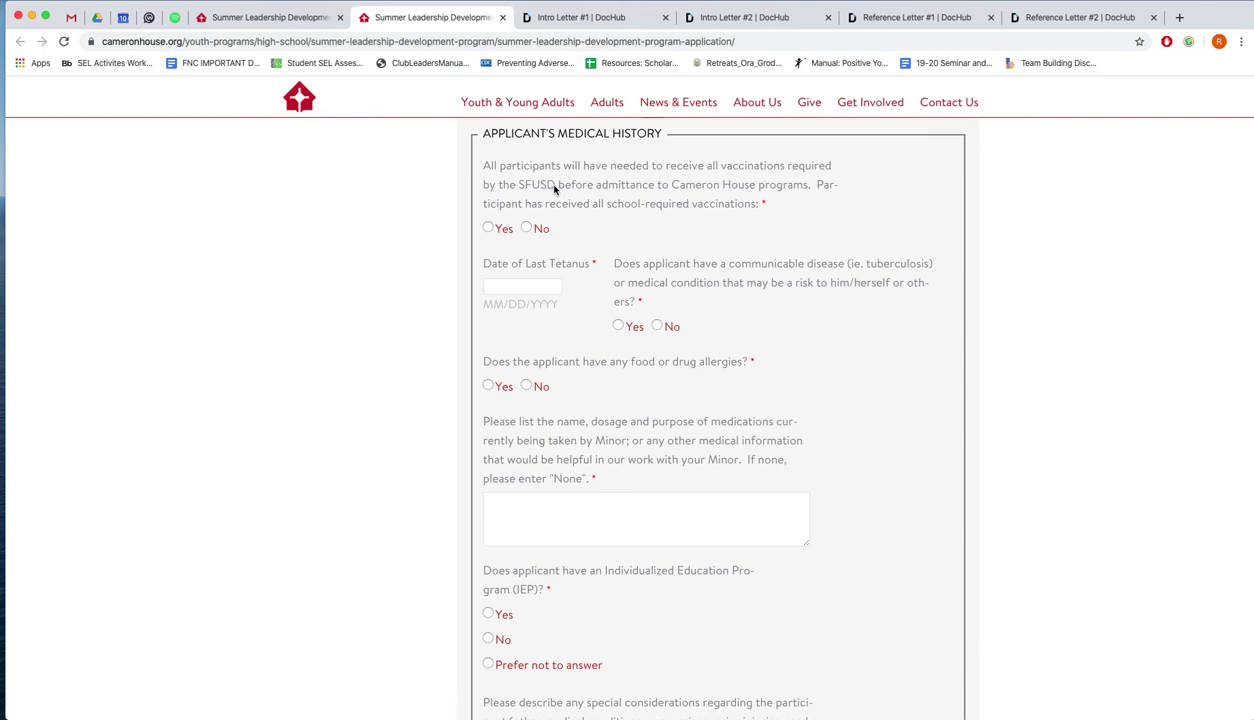
left_click_drag(554, 186, 478, 166)
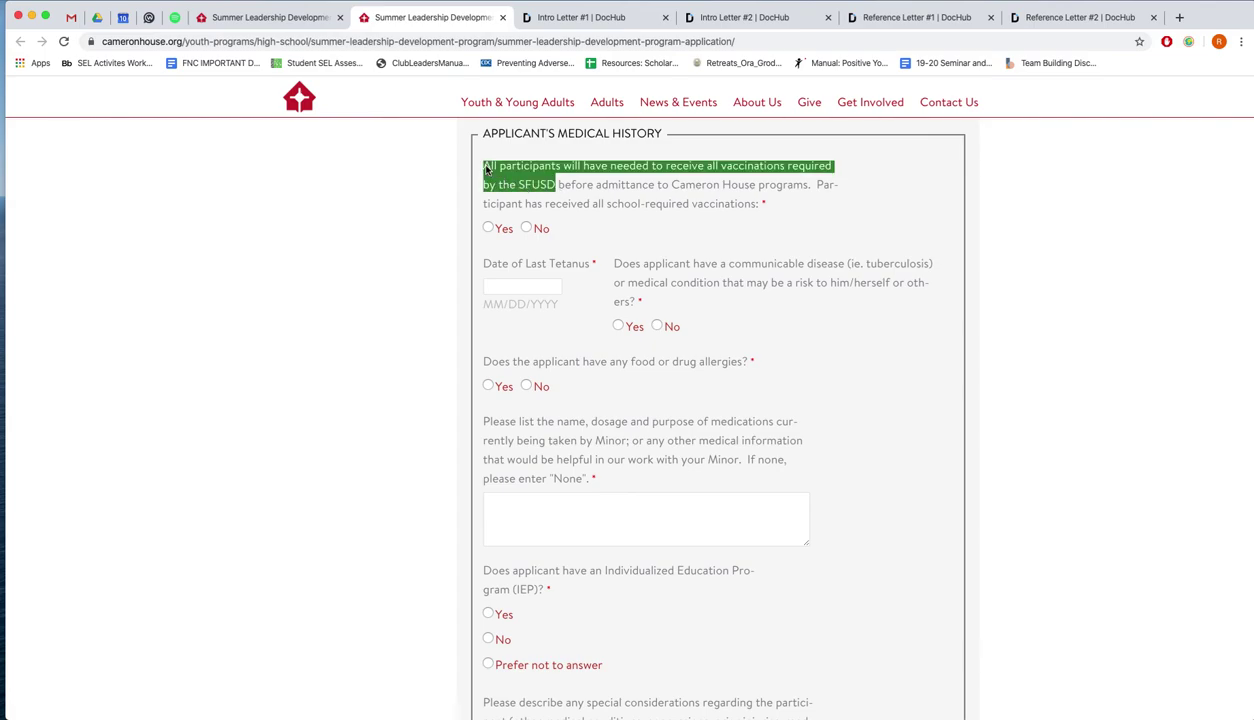
left_click(437, 191)
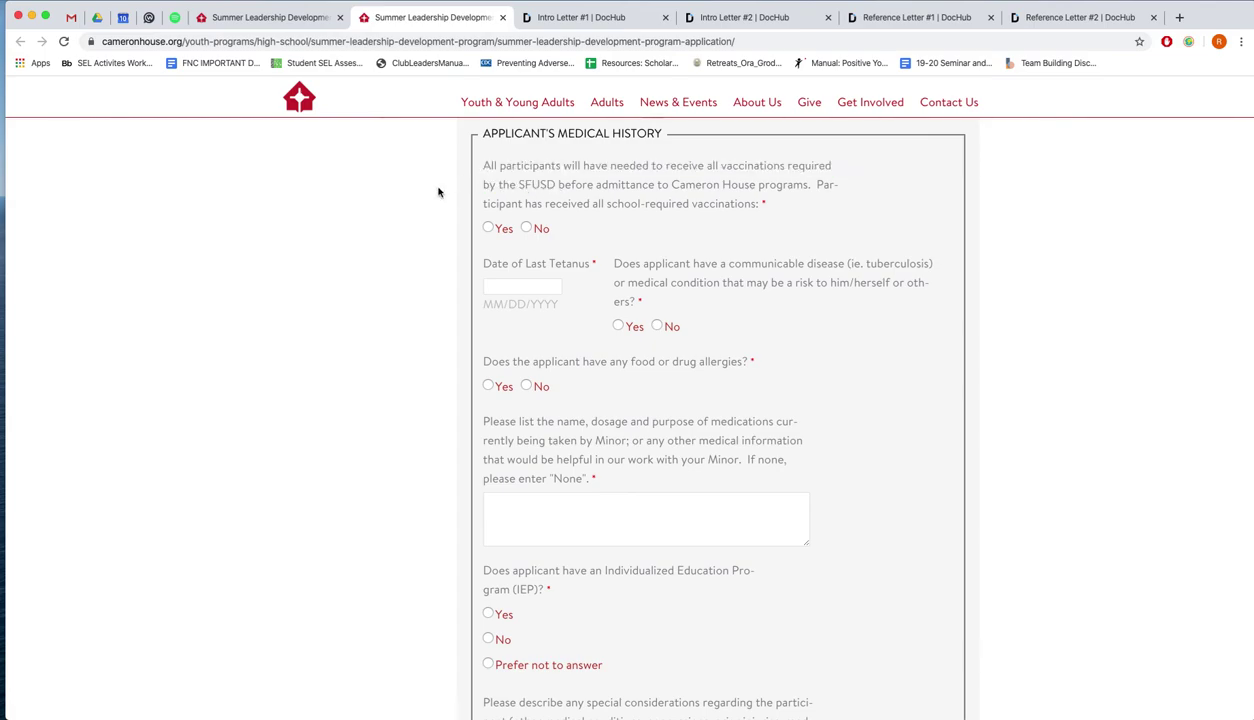
left_click(489, 228)
left_click(527, 284)
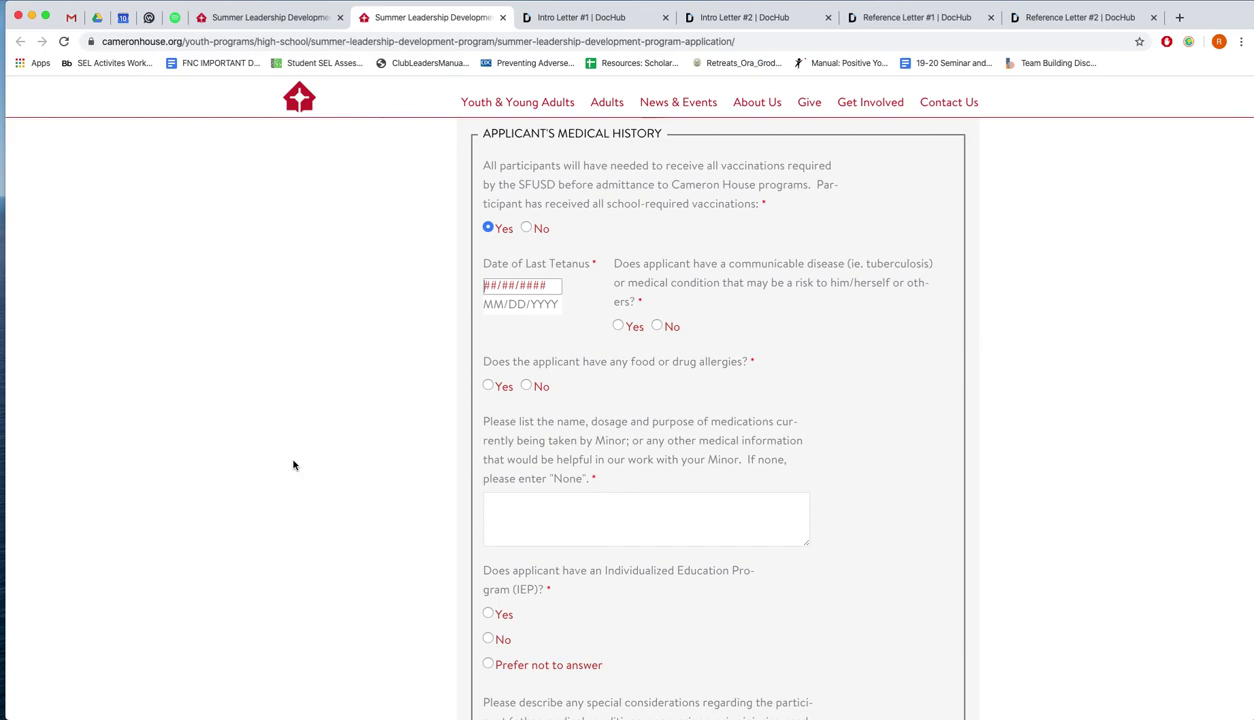
type("03/09/2020")
left_click(675, 328)
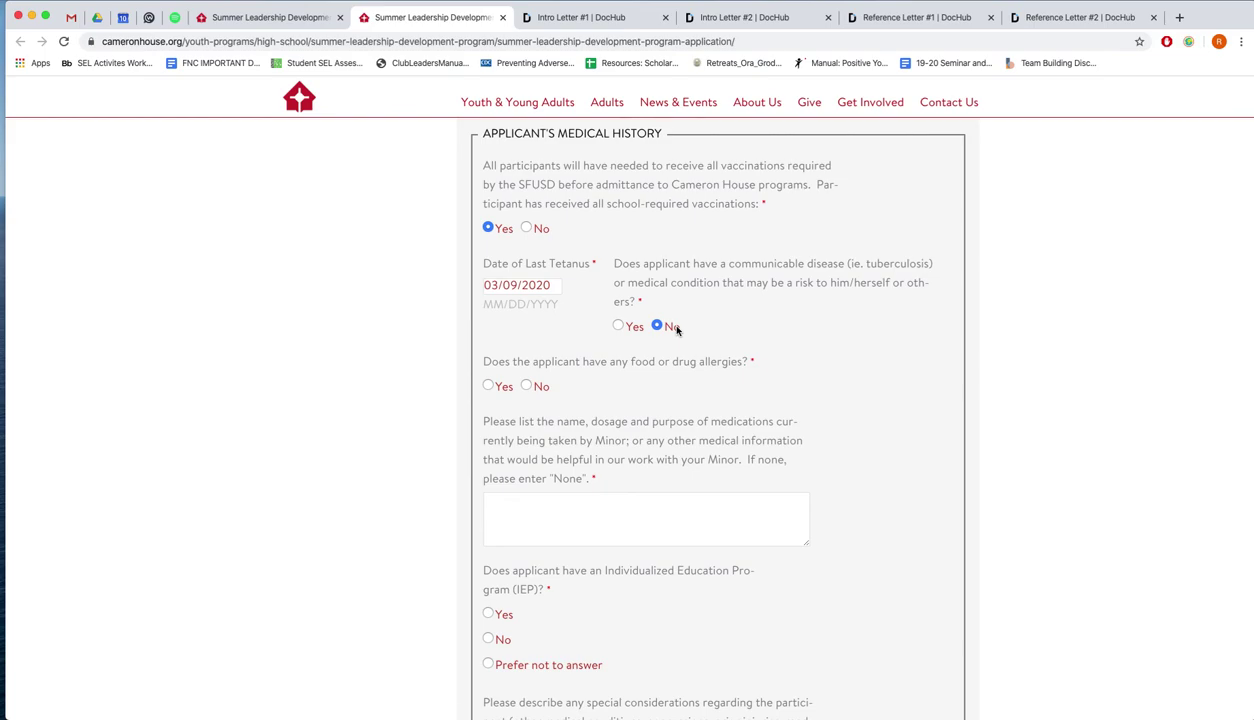
scroll(677, 330, "down", 3)
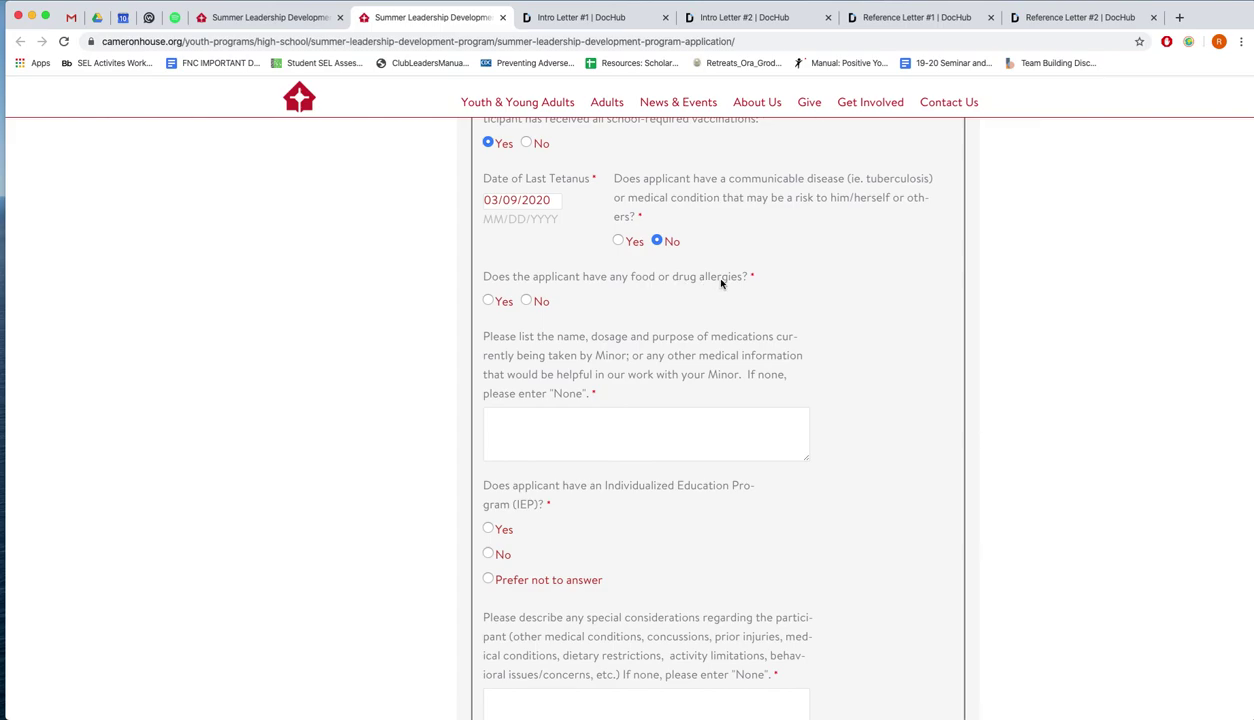
Answer Yes to food or drug allergies, described as 'Shellfish, all nuts, severe grass.'
left_click(489, 302)
left_click(575, 364)
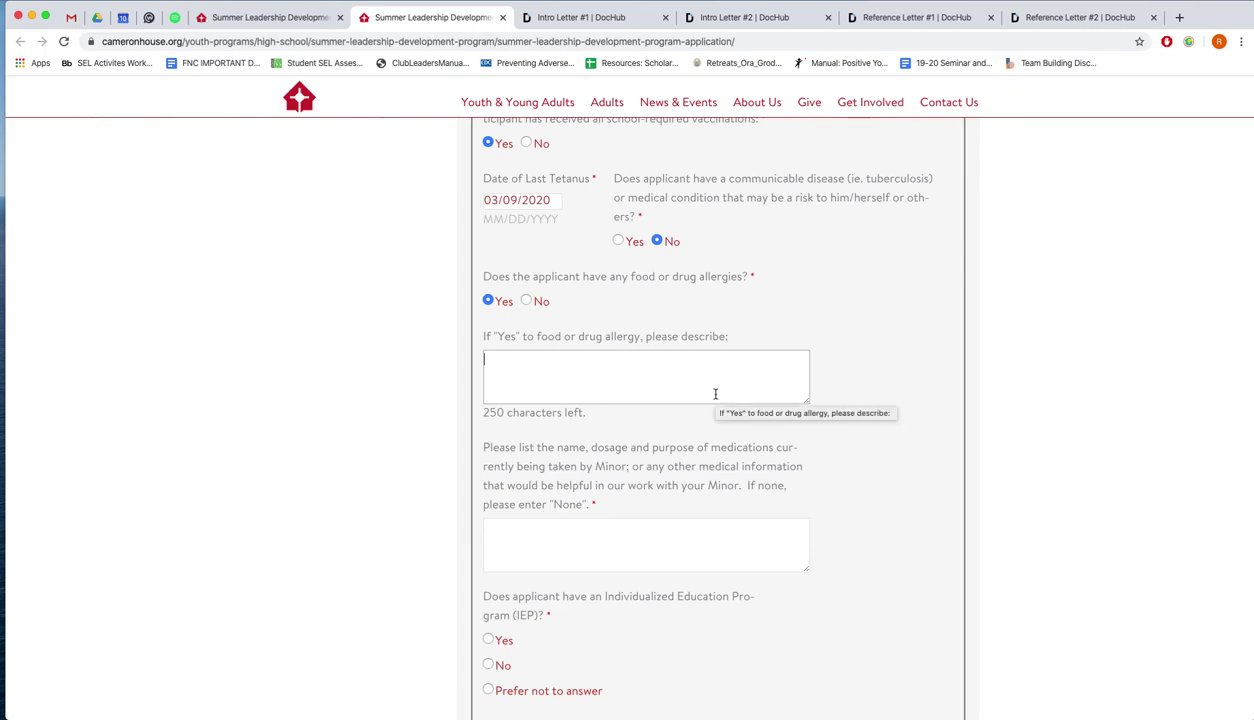
type("Shellfish, ")
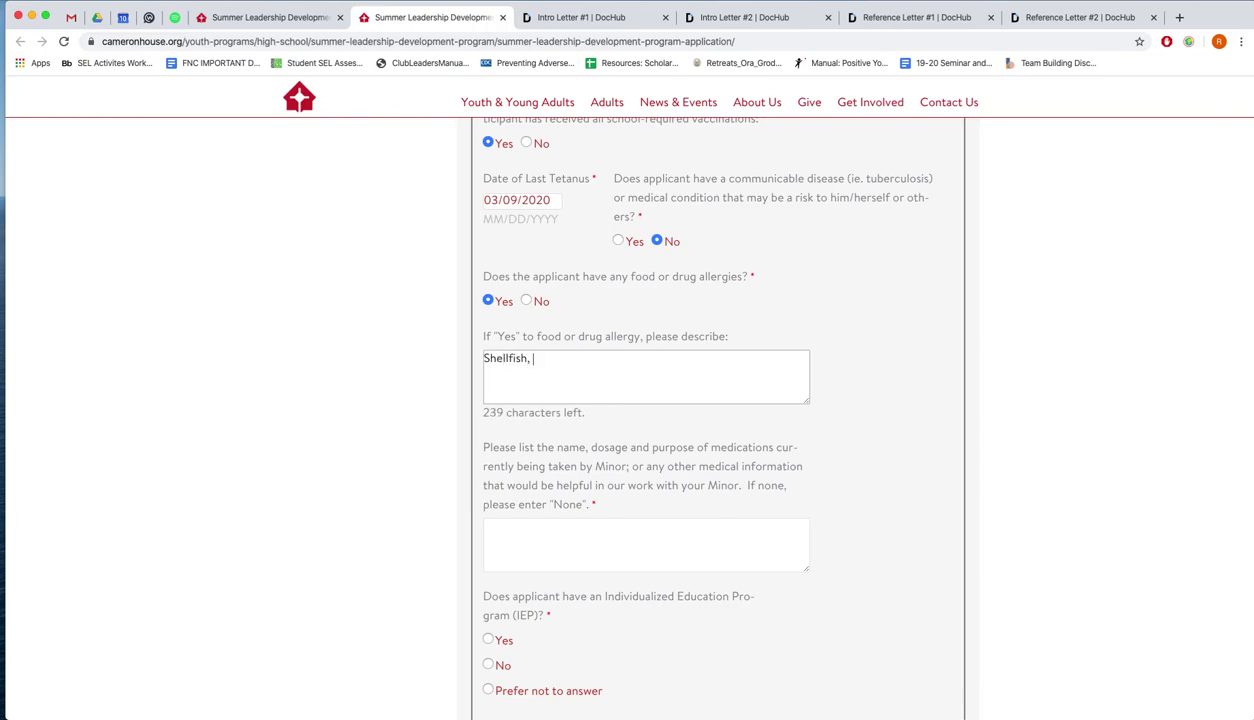
type("all nuts,")
type("severe gra")
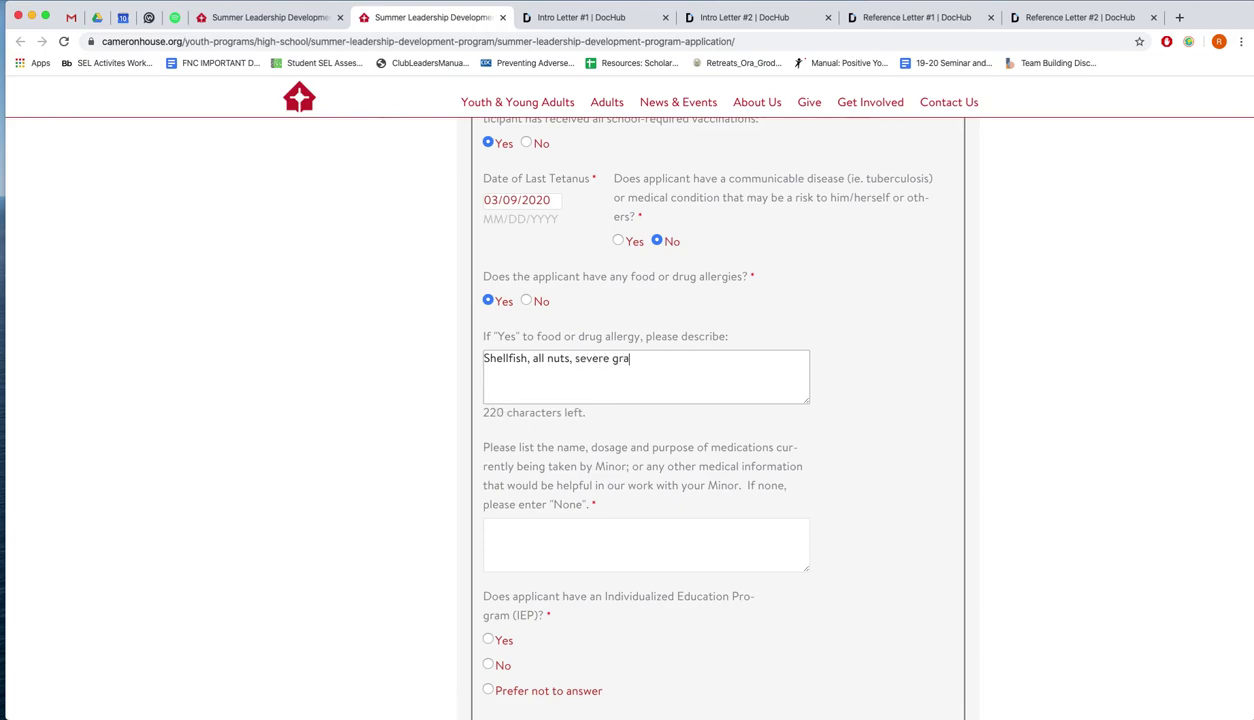
type("ss.")
left_click(541, 304)
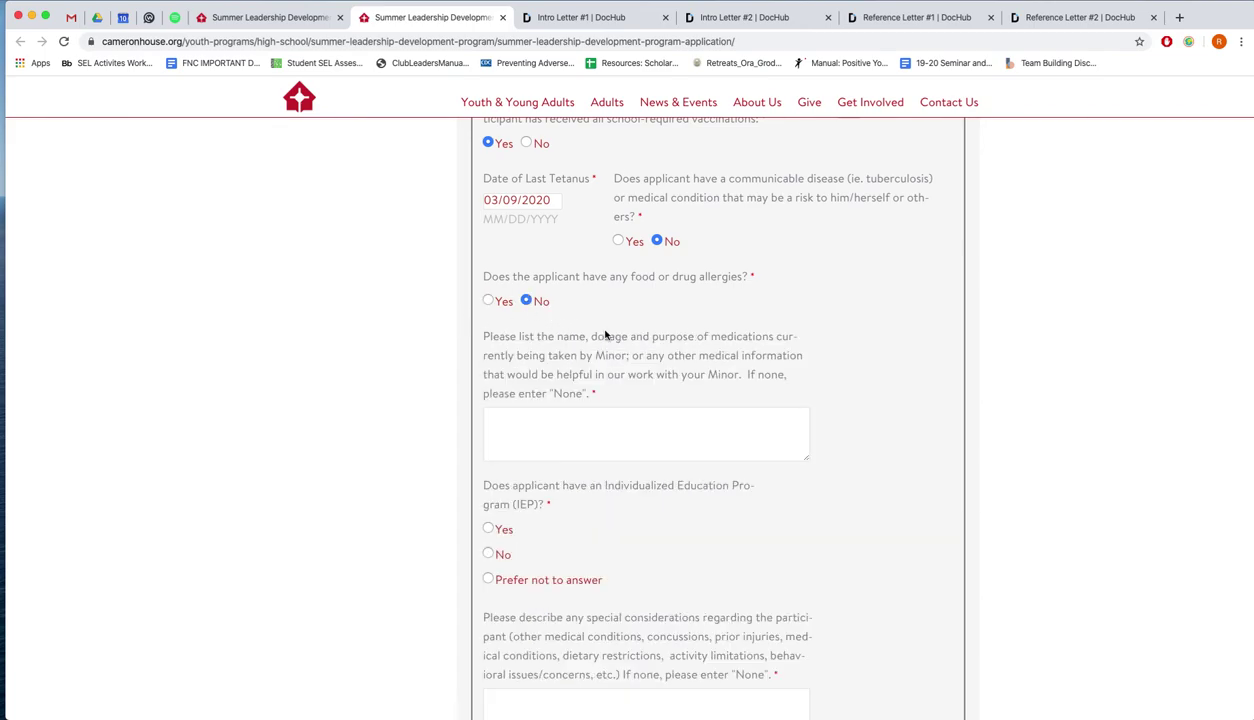
left_click(503, 304)
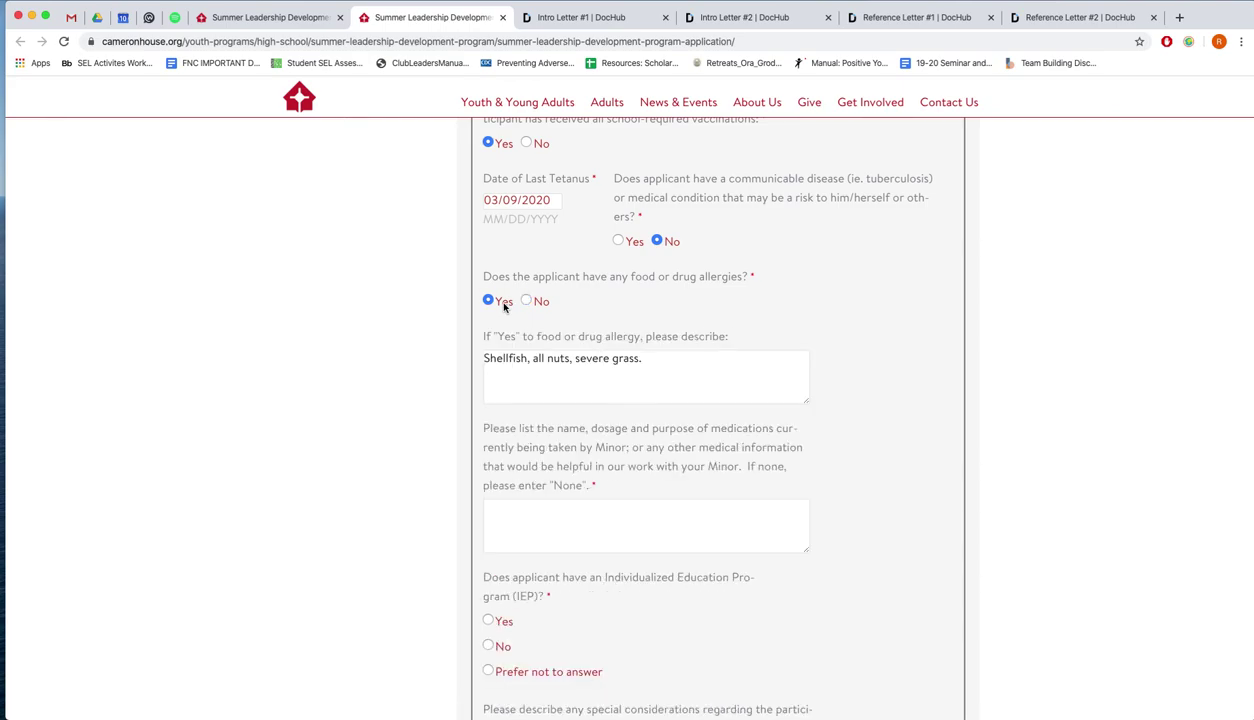
scroll(586, 368, "down", 2)
left_click_drag(648, 264, 468, 268)
left_click(554, 280)
Replace the drafted medications answer with 'None.'
scroll(581, 309, "down", 1)
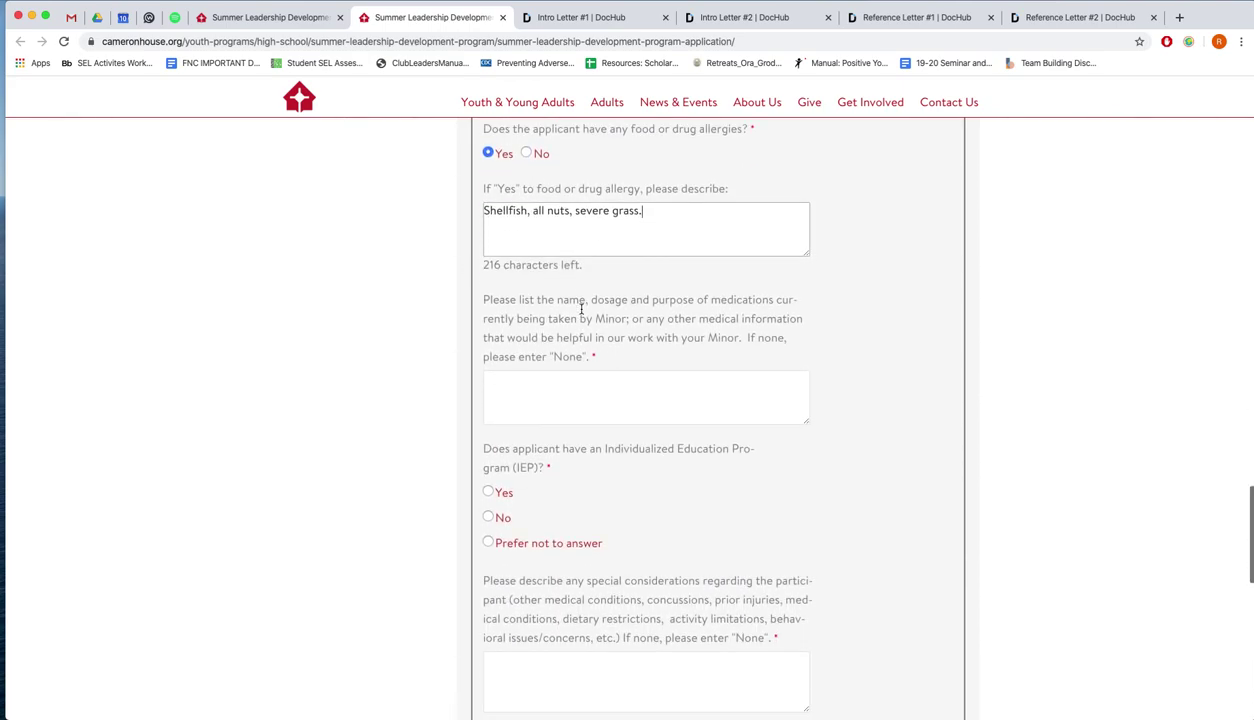
scroll(507, 302, "down", 1)
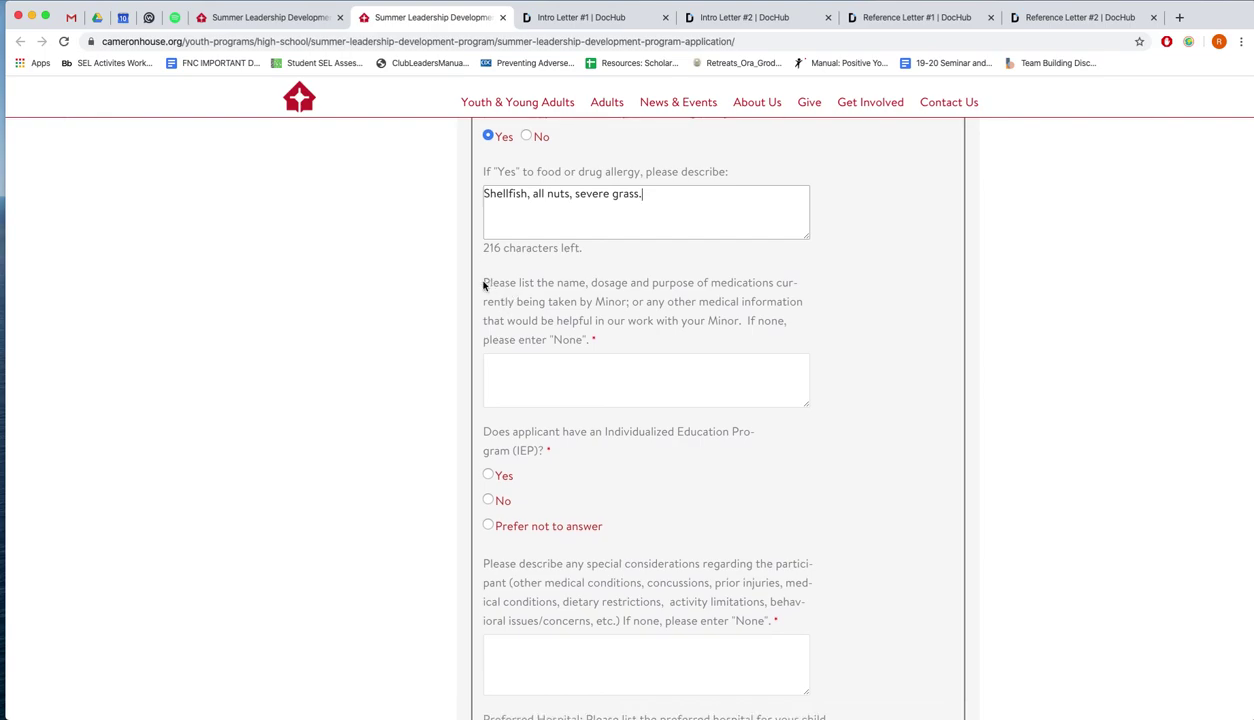
left_click(691, 381)
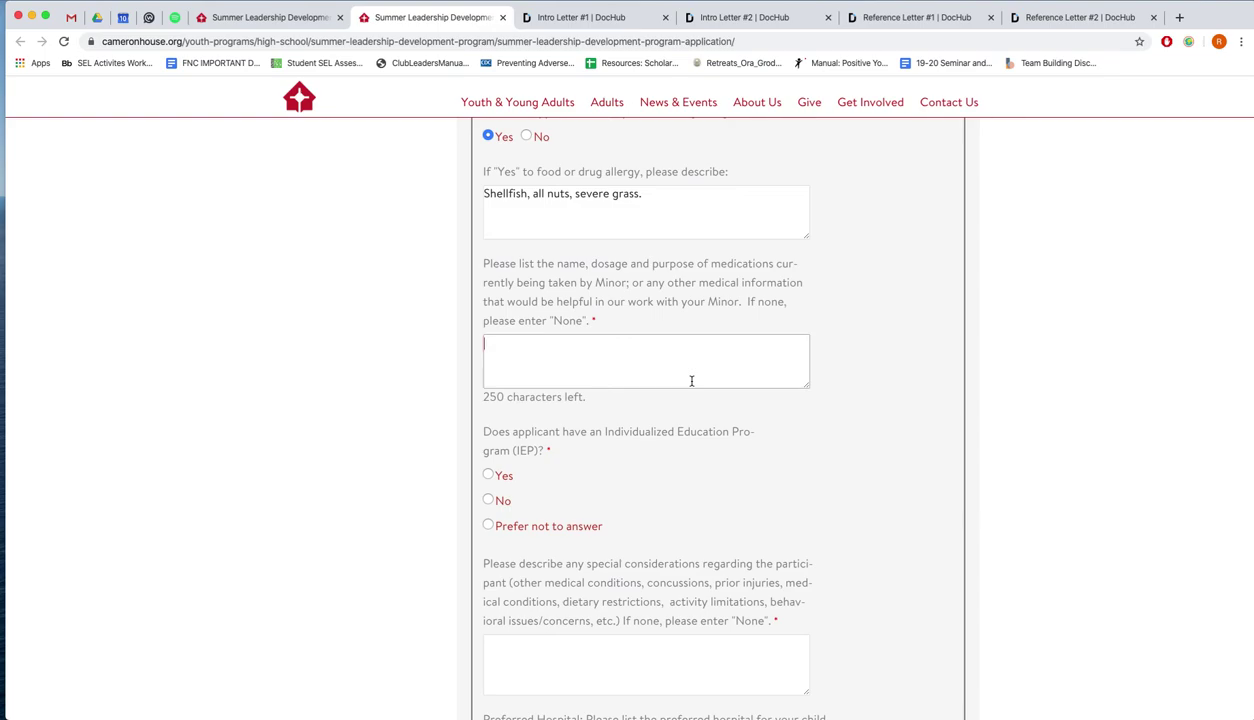
type("Claritin when allergies are severe")
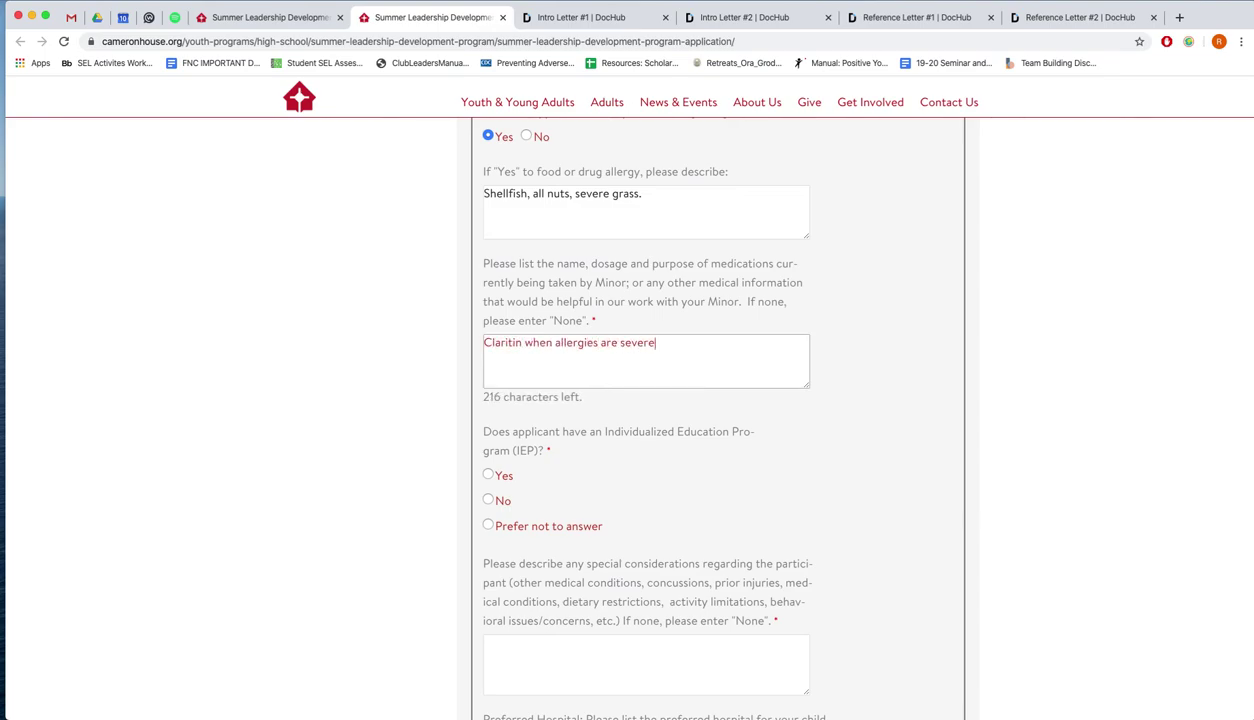
type(".")
key("ctrl+a")
type("None.")
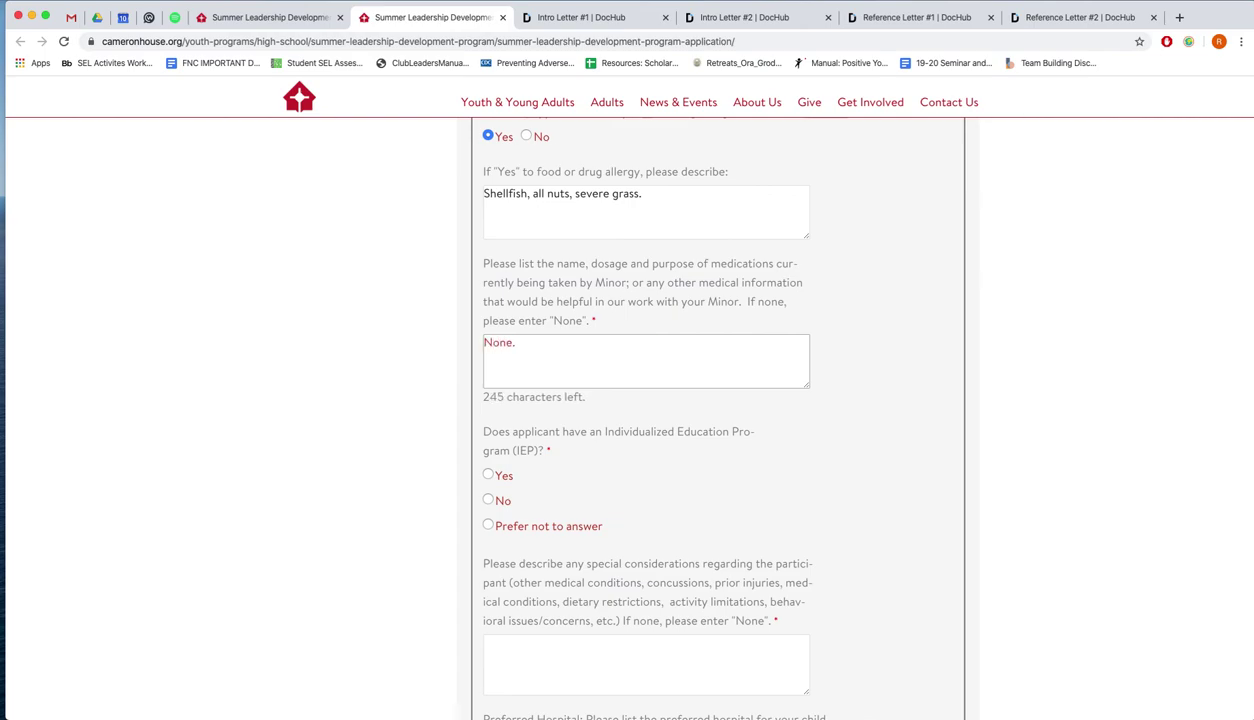
scroll(557, 278, "down", 5)
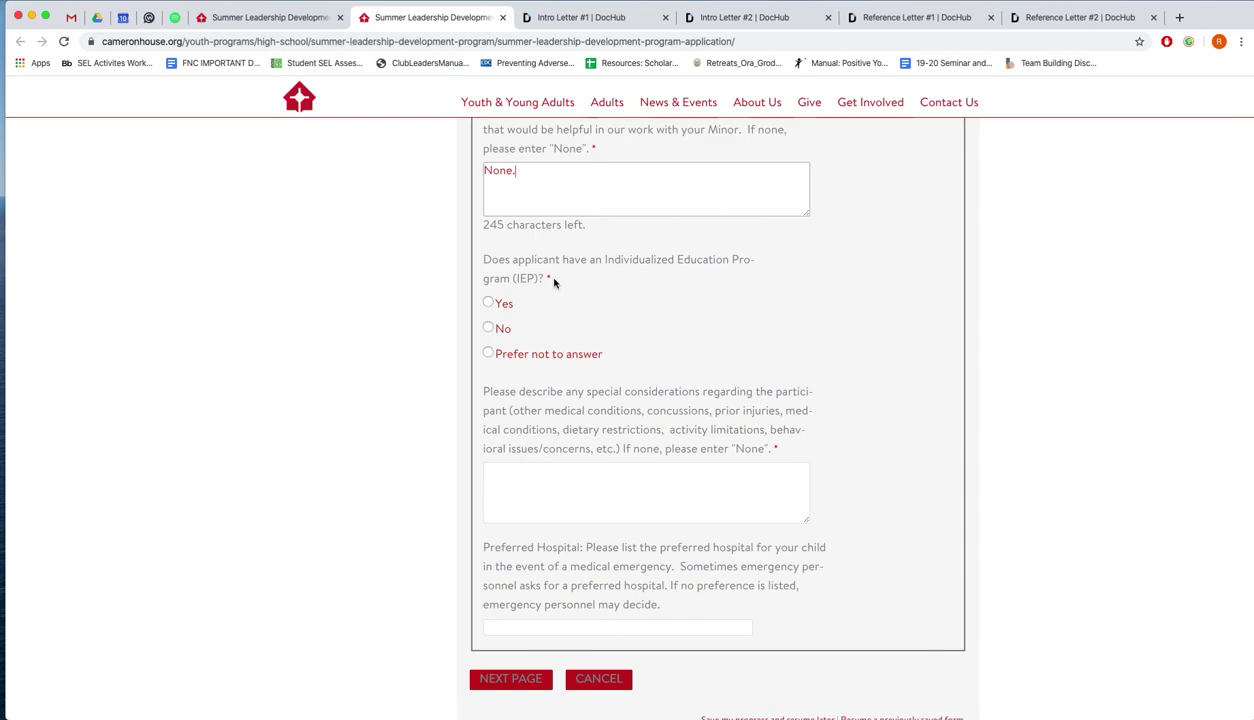
Set the IEP question's answer to 'Prefer not to answer'
left_click(522, 355)
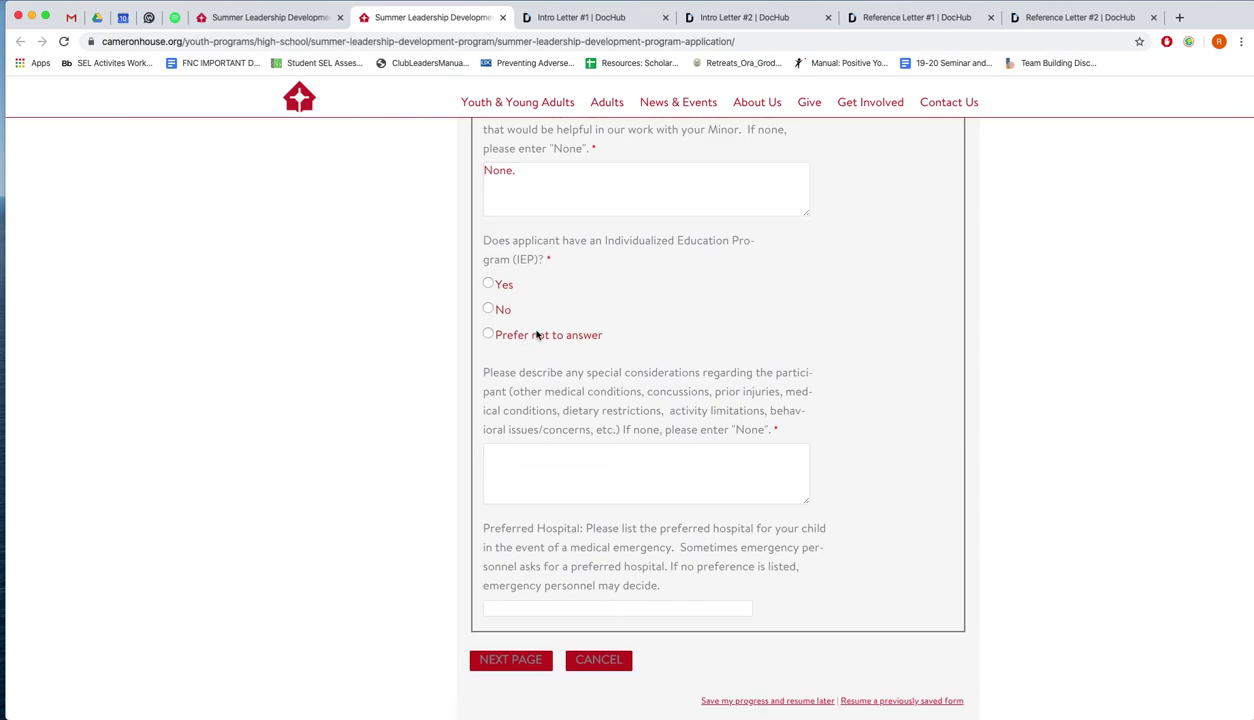
left_click(536, 335)
left_click(501, 285)
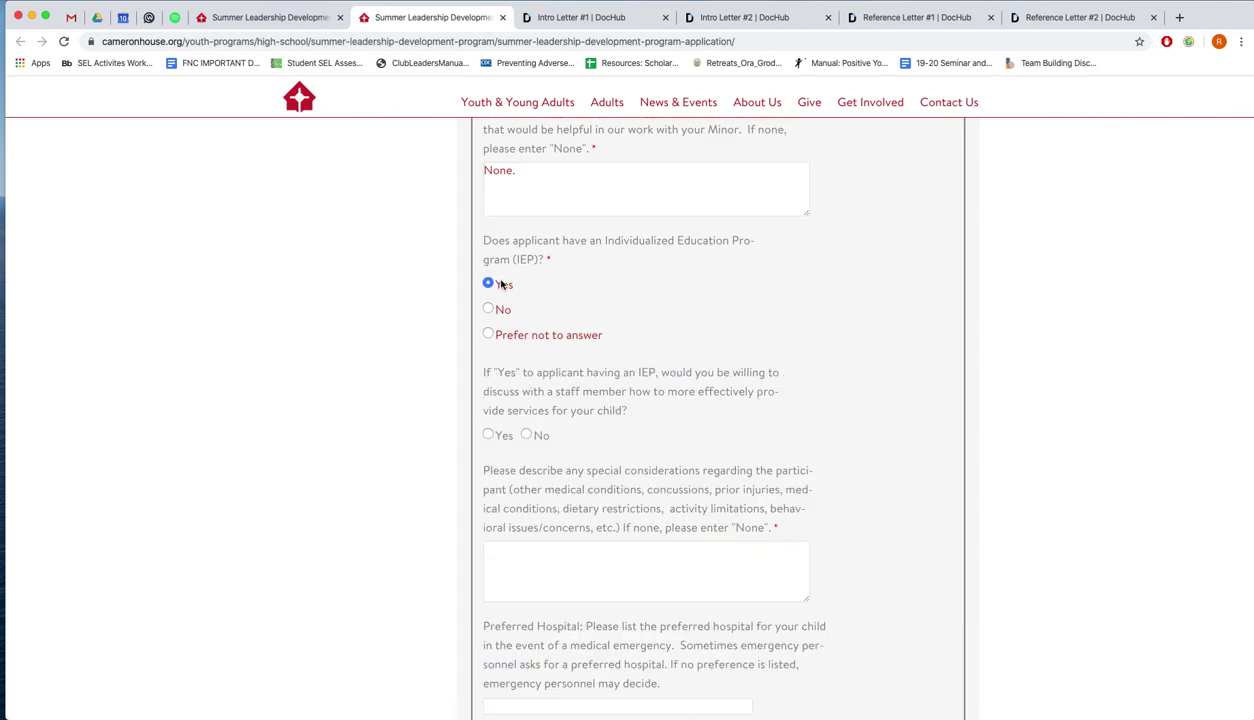
scroll(552, 361, "down", 1)
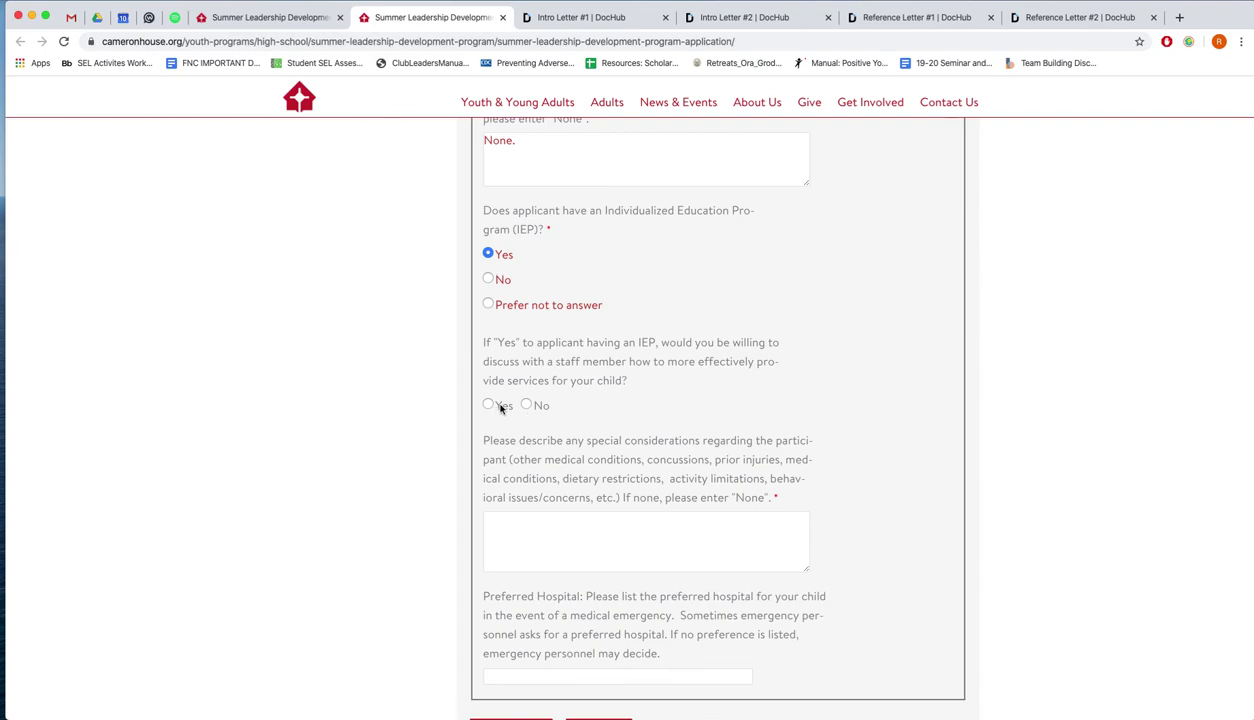
left_click(505, 281)
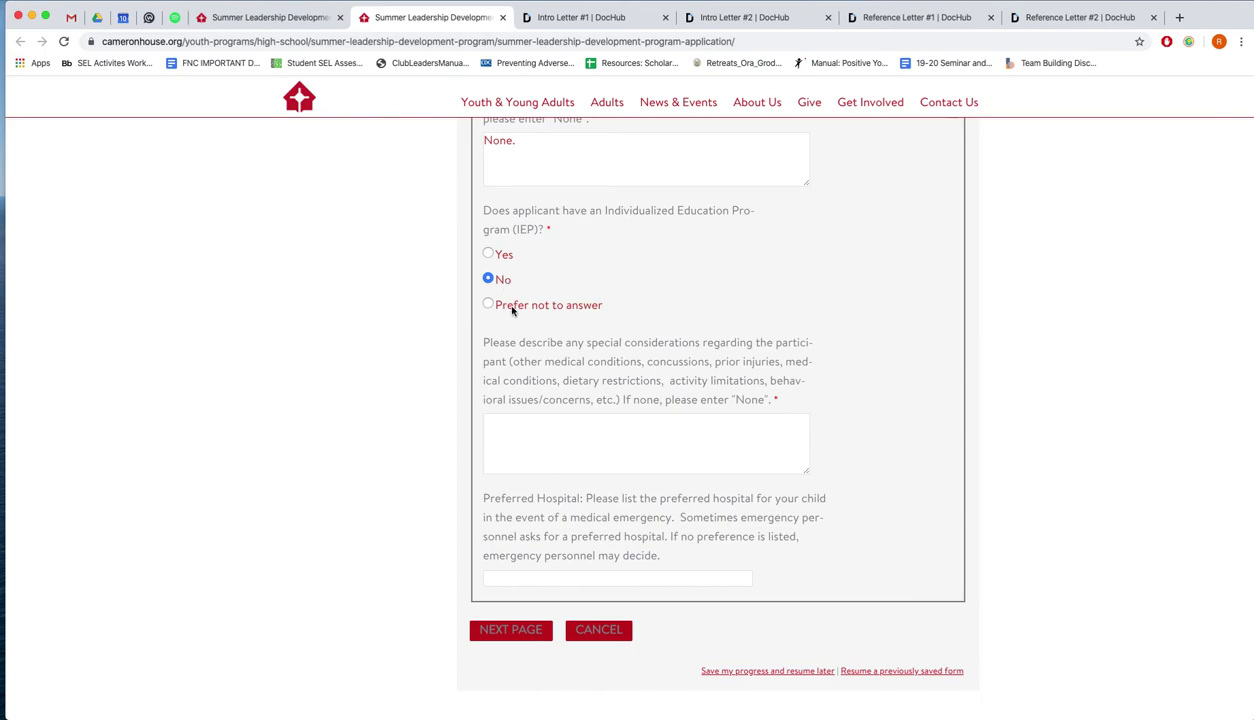
left_click(502, 305)
scroll(895, 368, "down", 1)
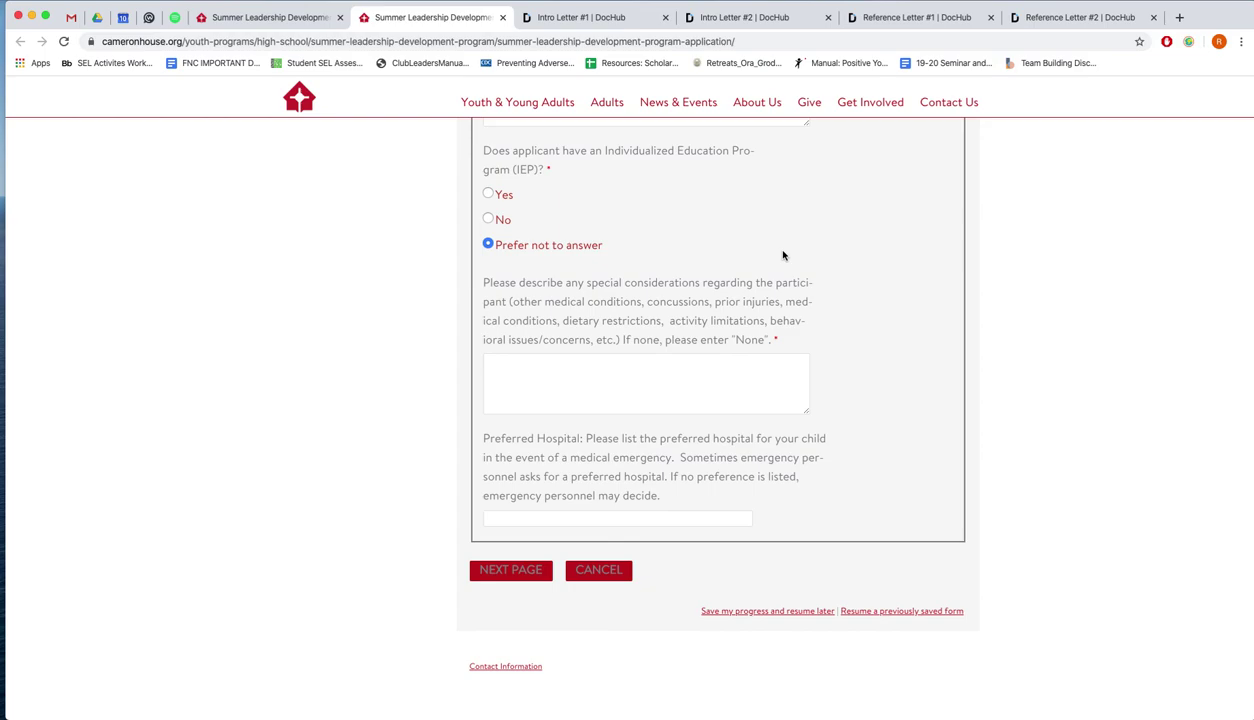
scroll(642, 290, "down", 1)
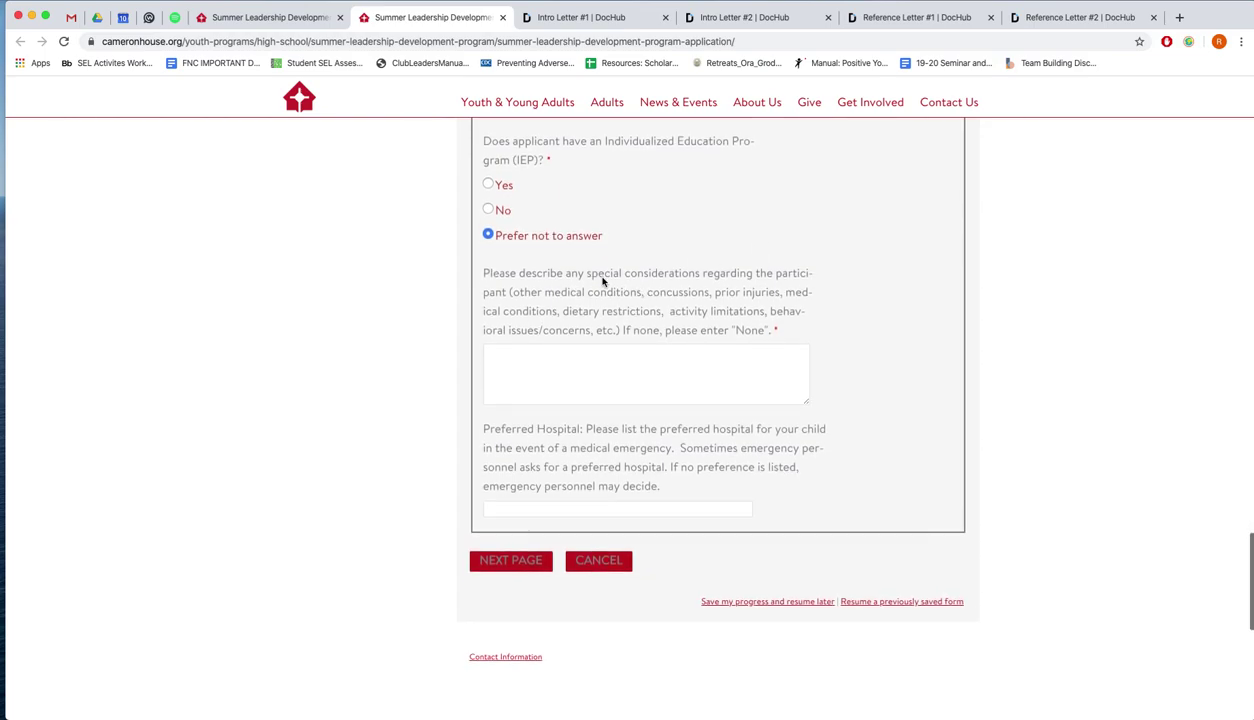
List special considerations: knee injury in May limiting extended running, and vegetarian diet
left_click_drag(586, 278, 690, 276)
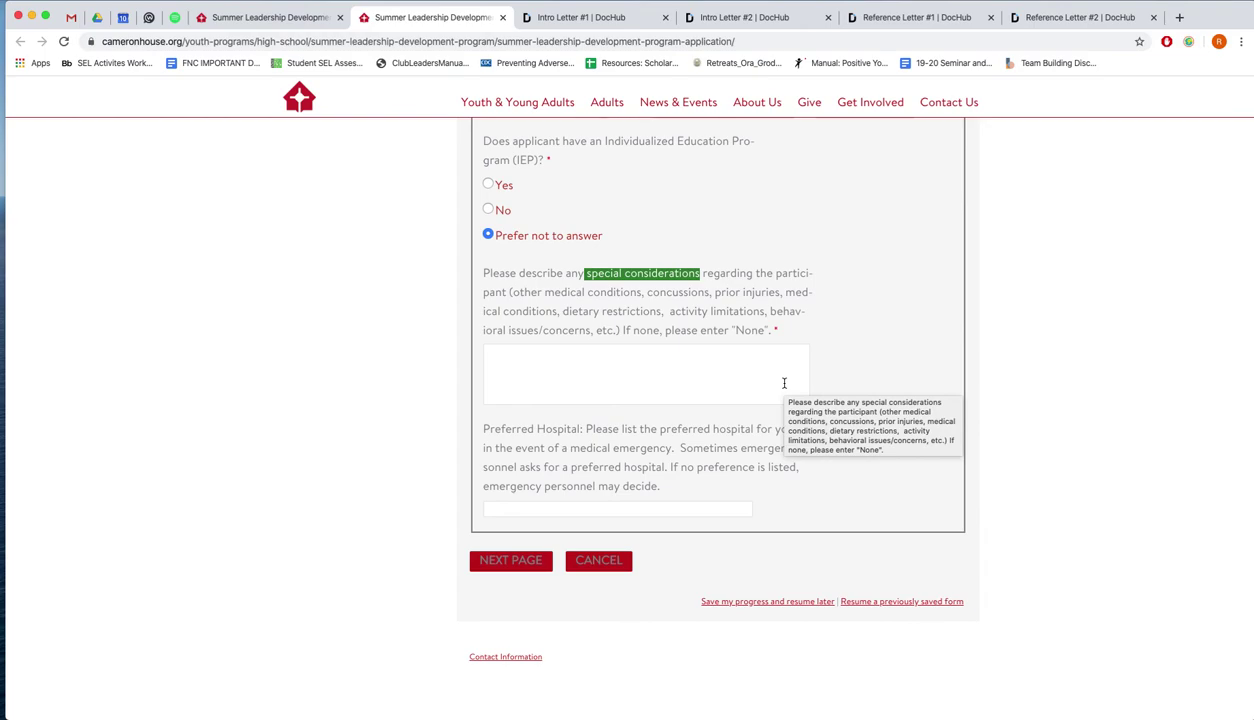
left_click(784, 383)
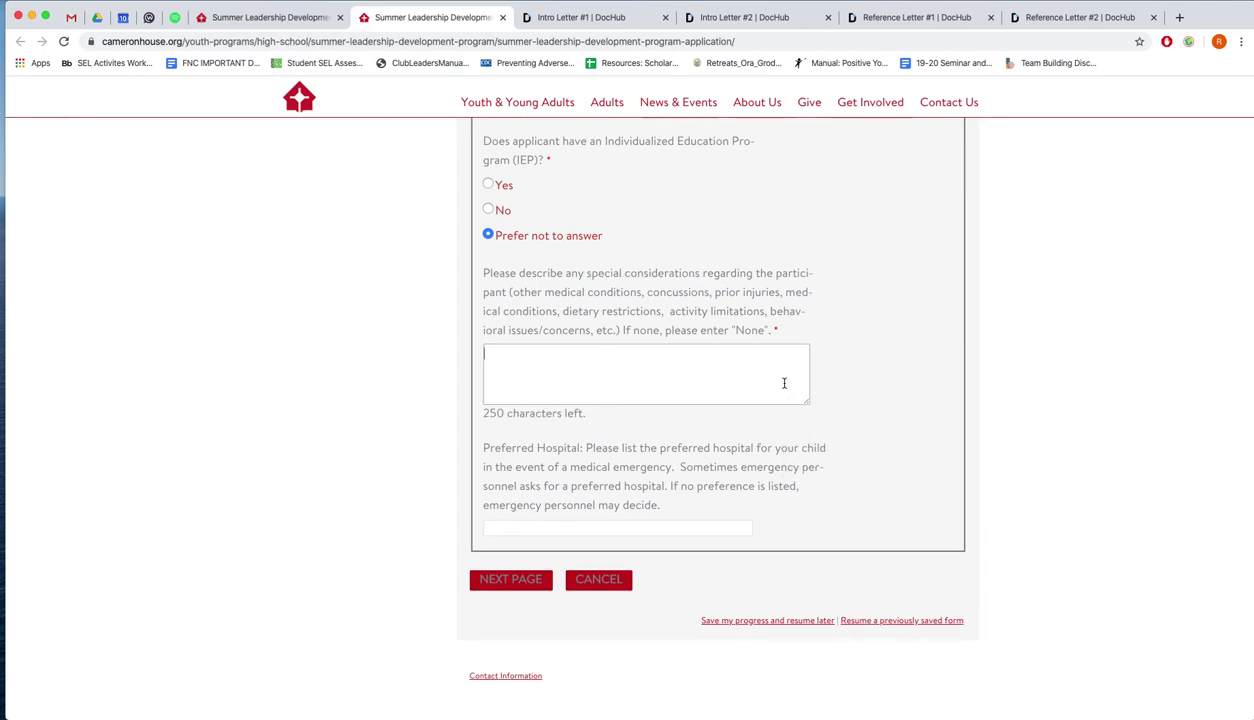
type("Knee injury back in May,")
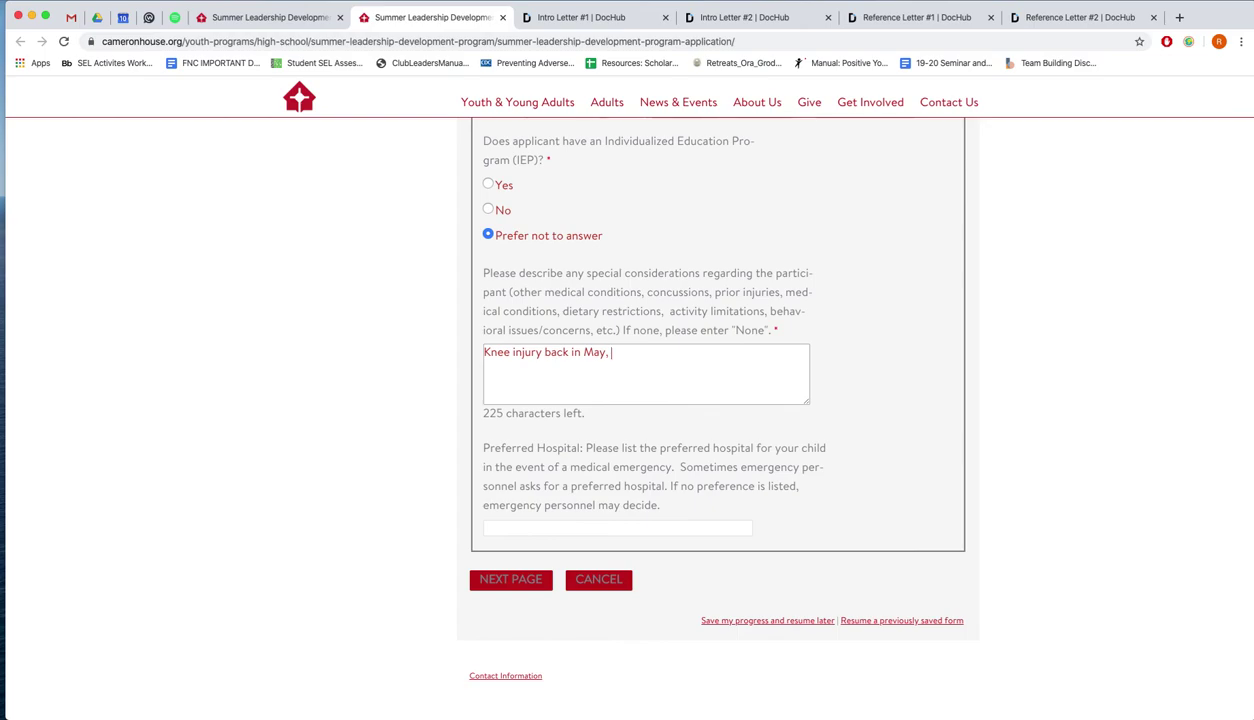
type("cannot run fo")
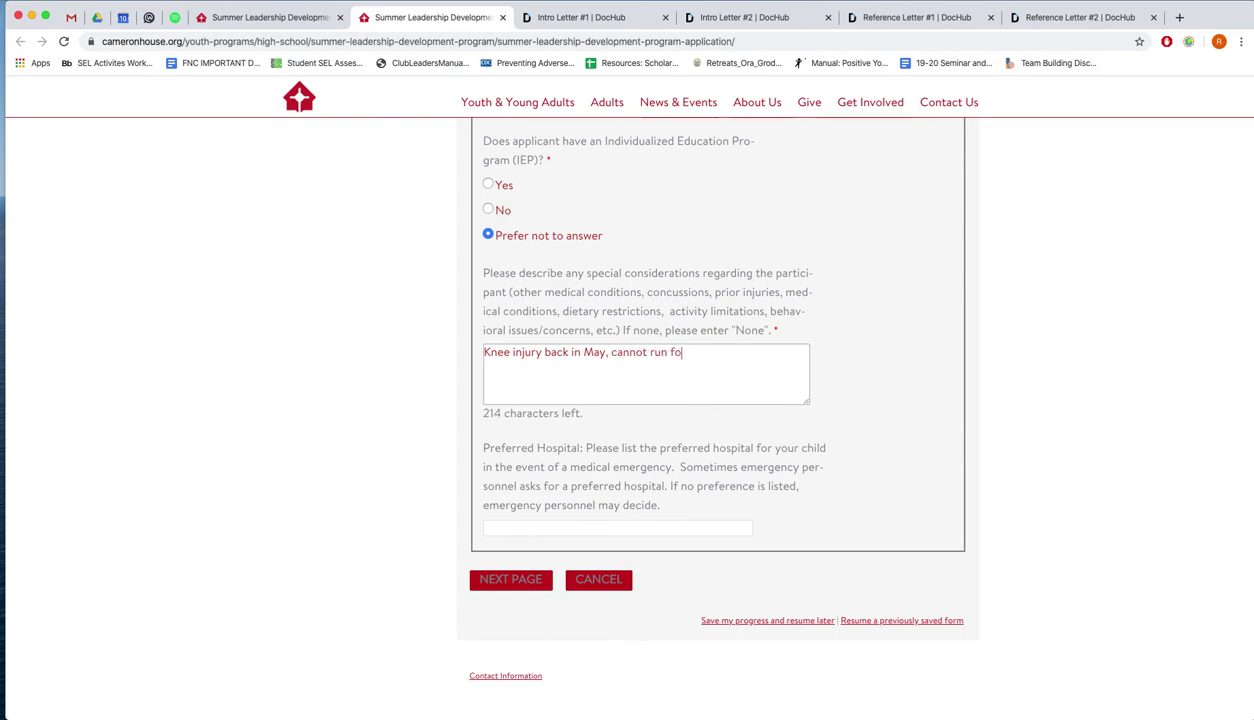
type("r extended amount of time.")
key("Return")
key("Return")
type("Vege")
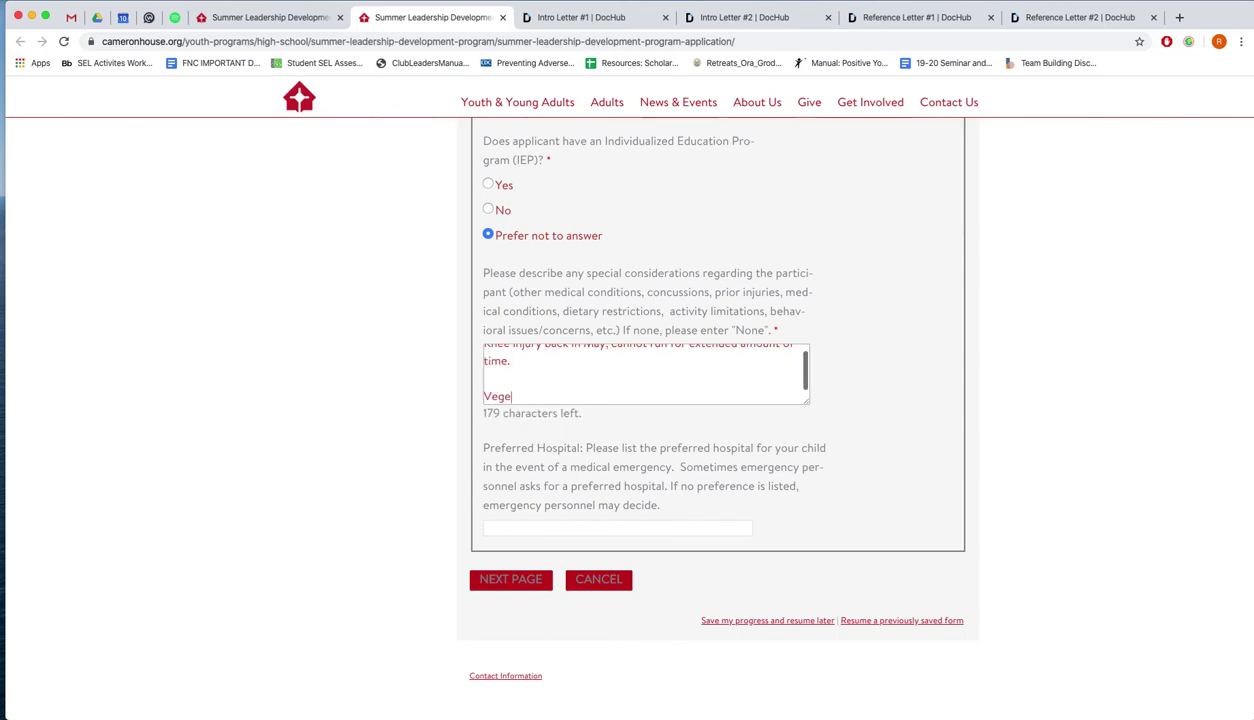
type("tarian diet.")
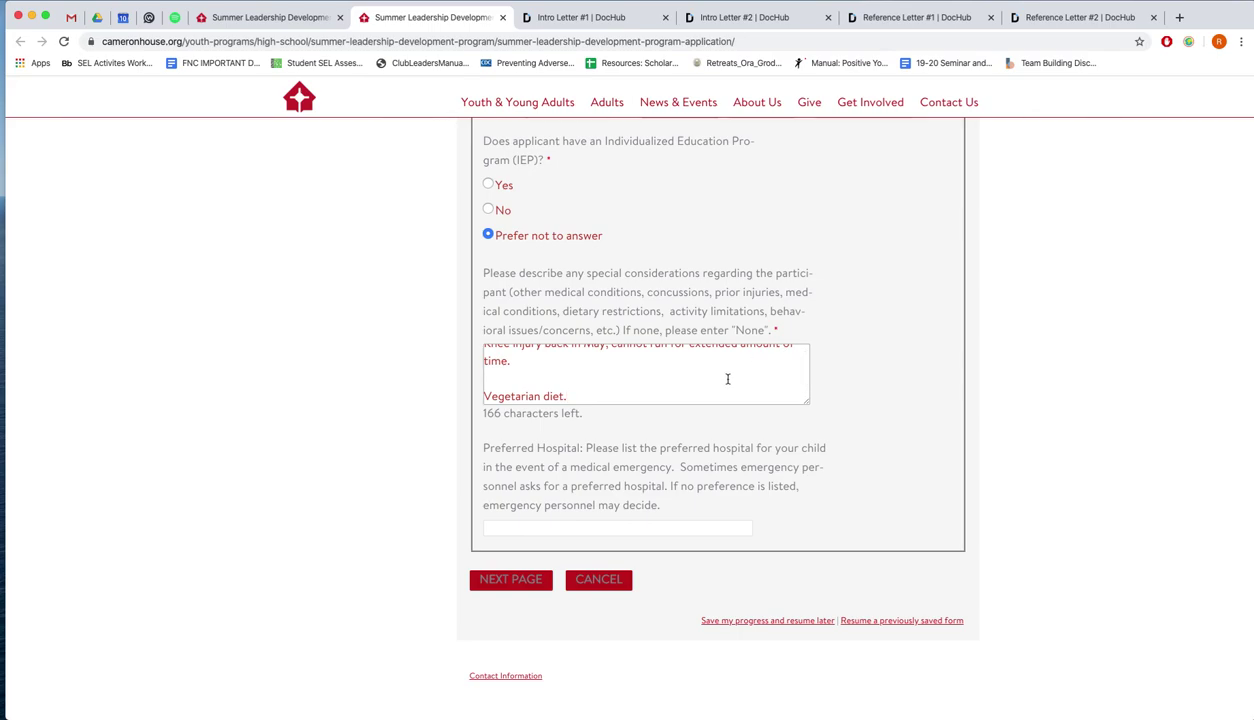
key("BackSpace")
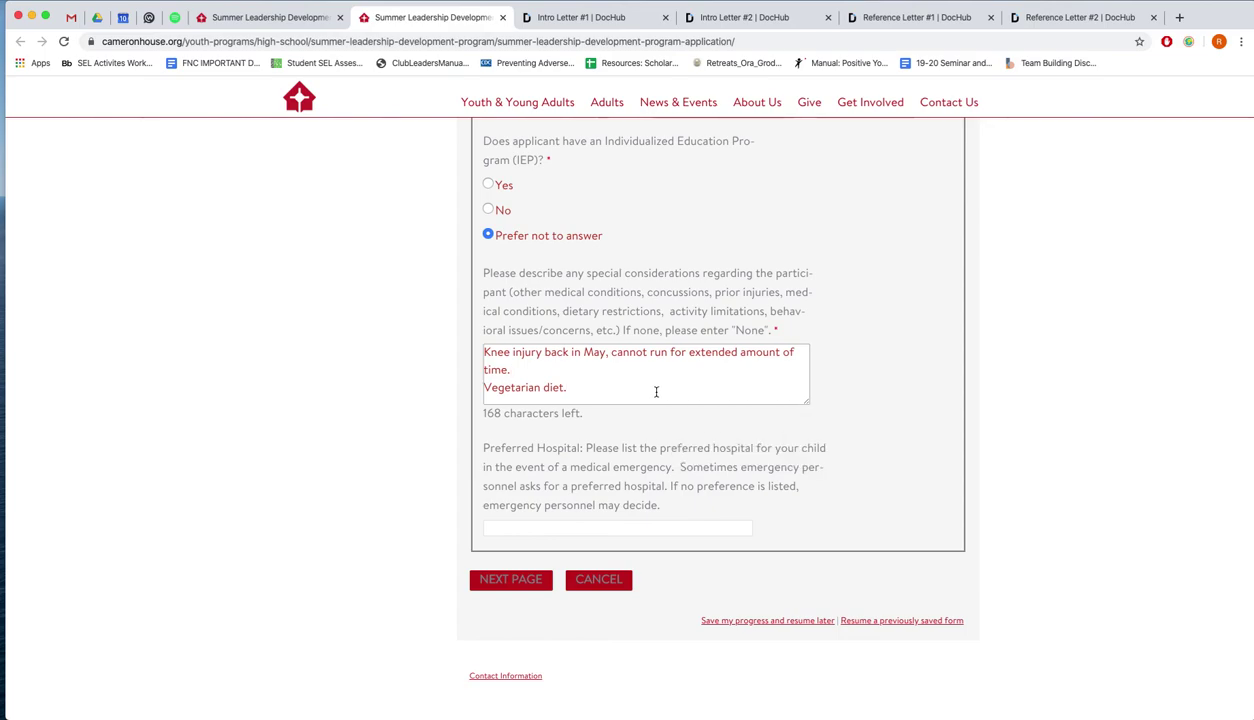
Enter St. Mary's Hospital as the preferred hospital
left_click(678, 527)
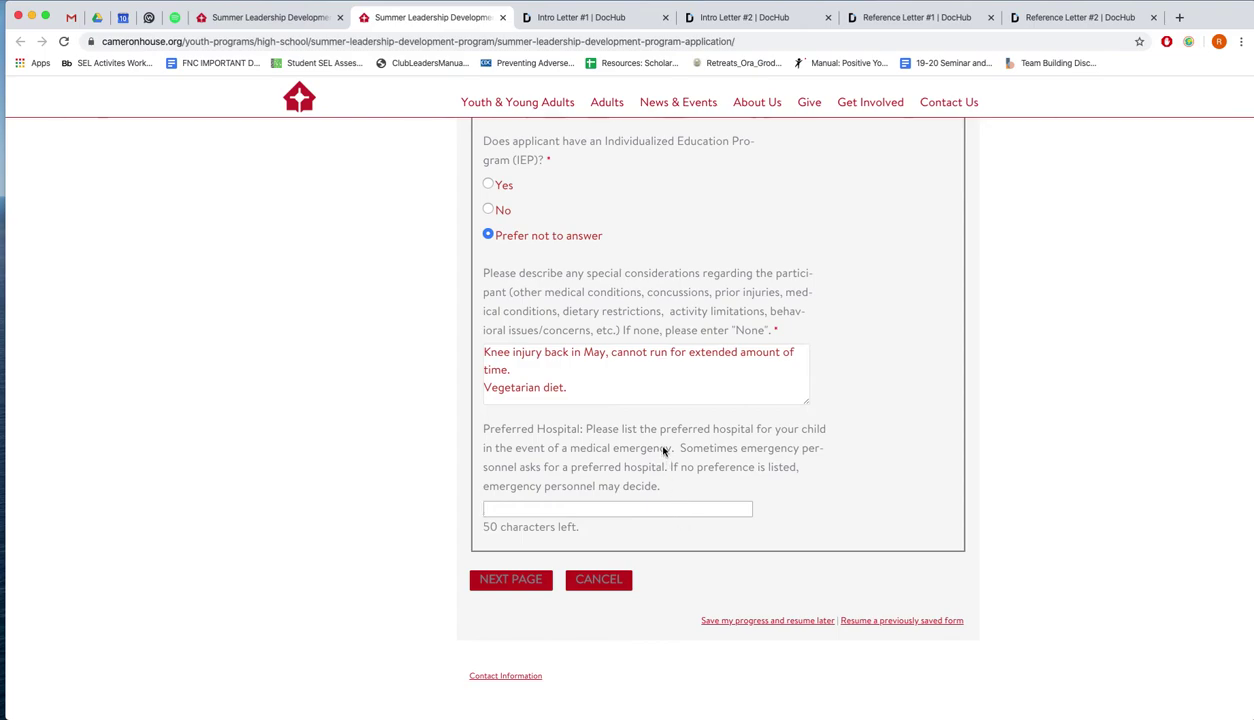
scroll(663, 450, "down", 1)
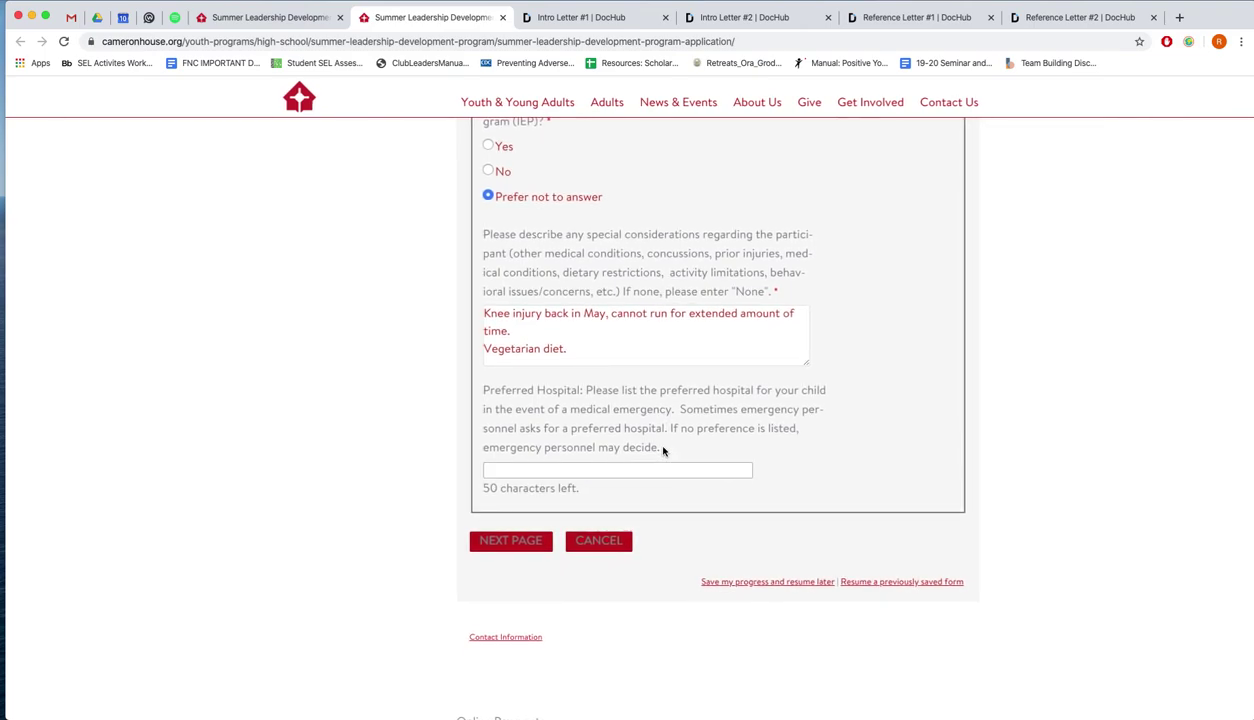
type("St. Mary's Hos")
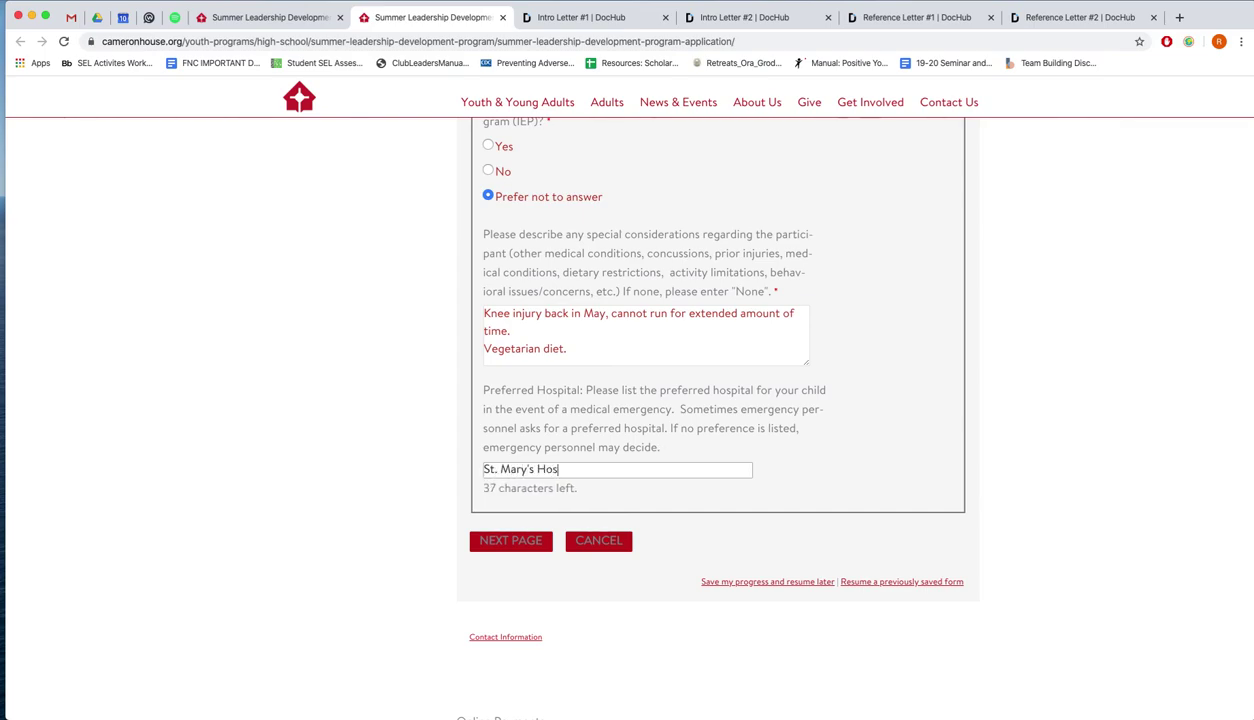
type("pital.")
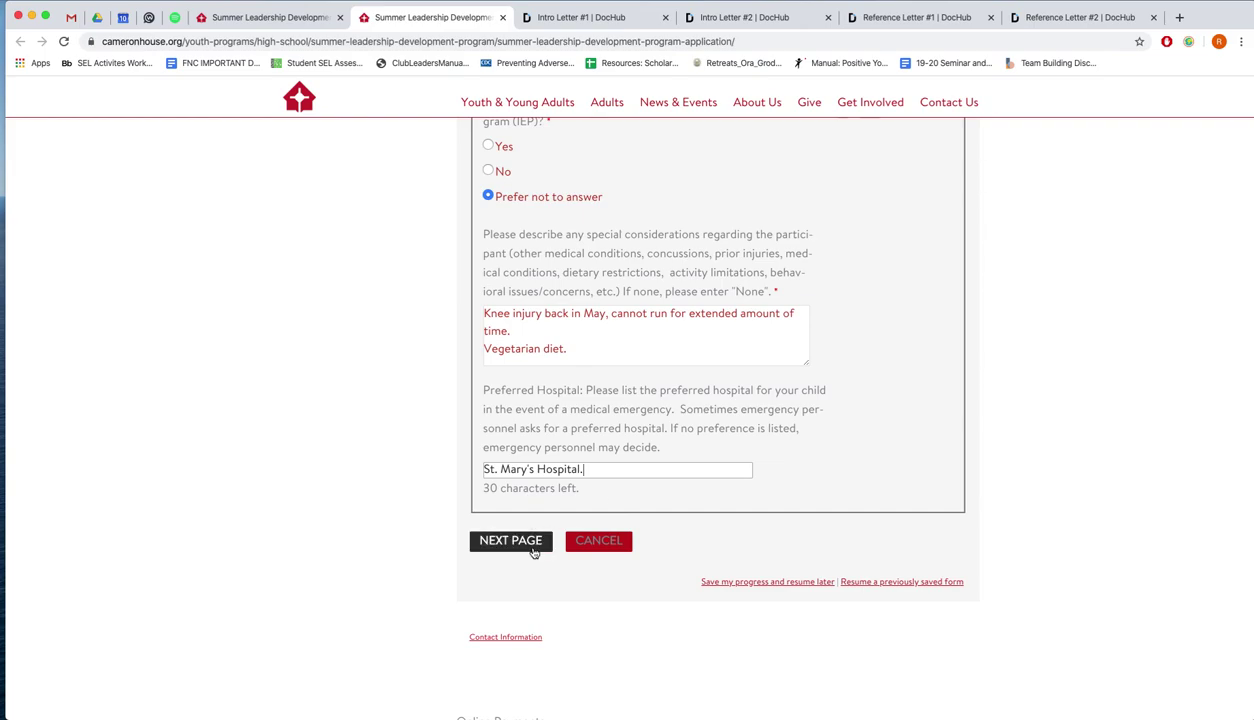